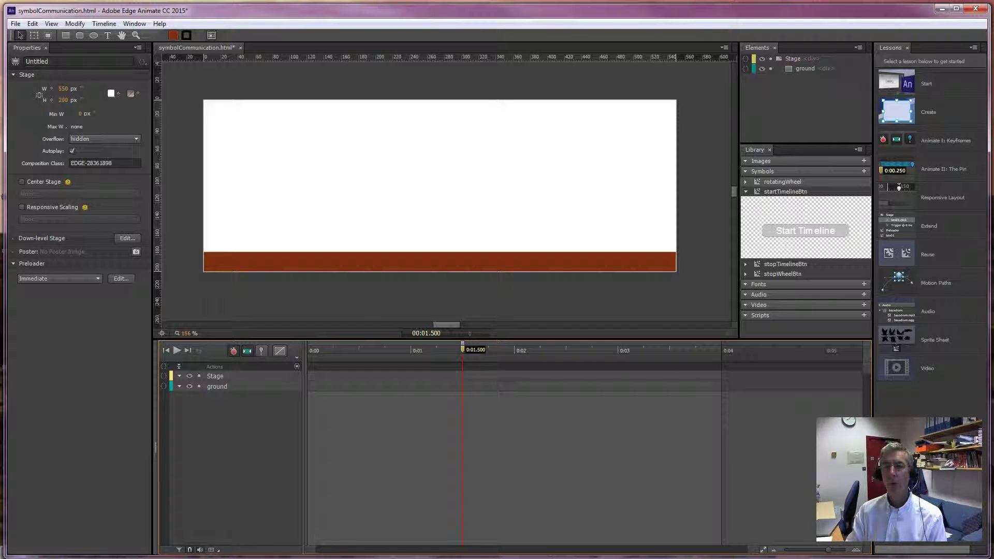
Select the stage and the brown ground bar, then expand rotatingWheel in the Library to preview it.
click(273, 197)
click(261, 262)
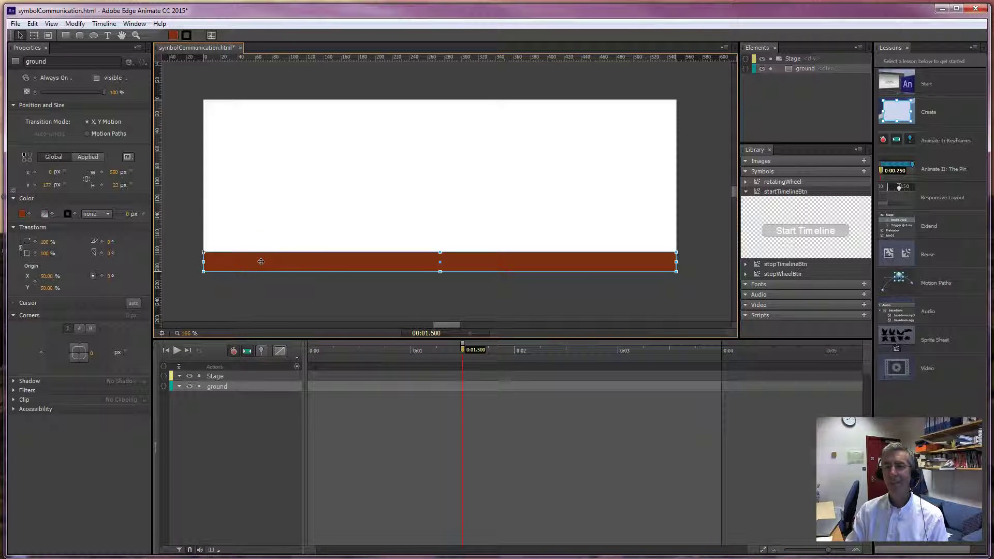
click(747, 183)
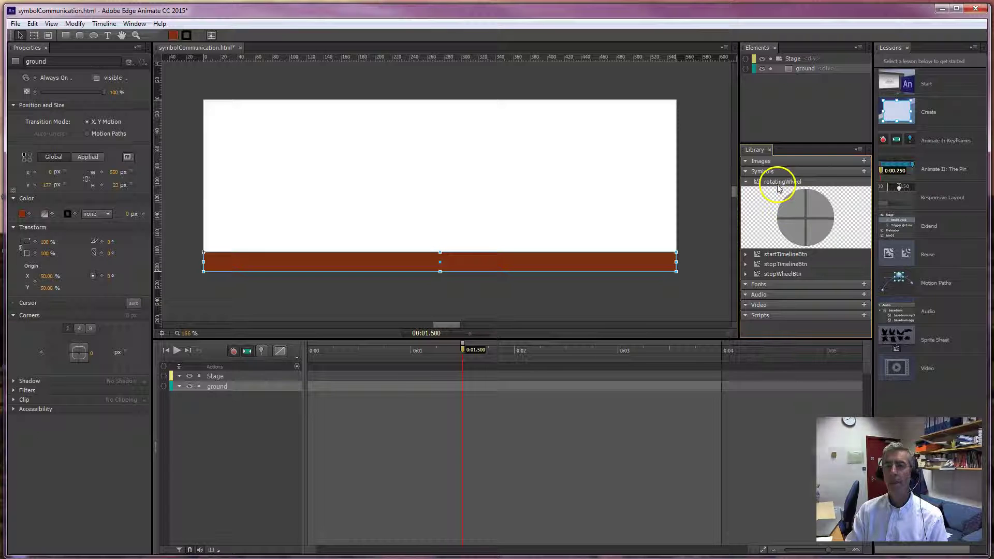
Open the rotatingWheel symbol for editing and inspect the wheel Group's context options.
double_click(757, 181)
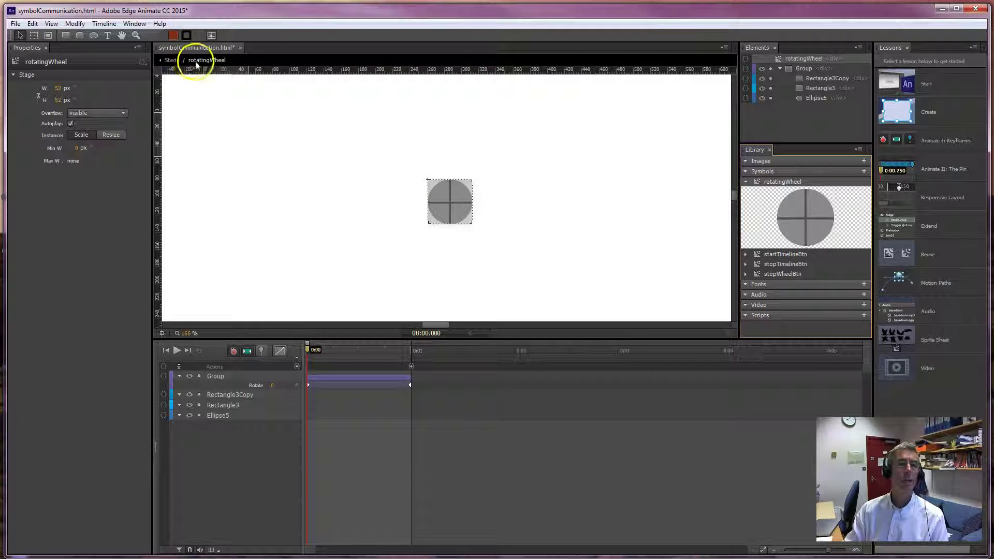
click(172, 60)
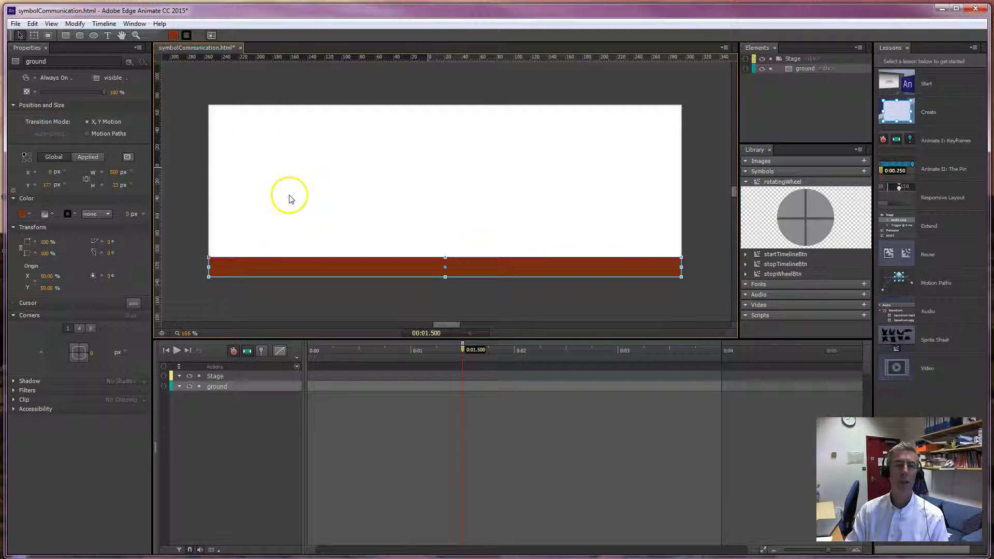
double_click(757, 182)
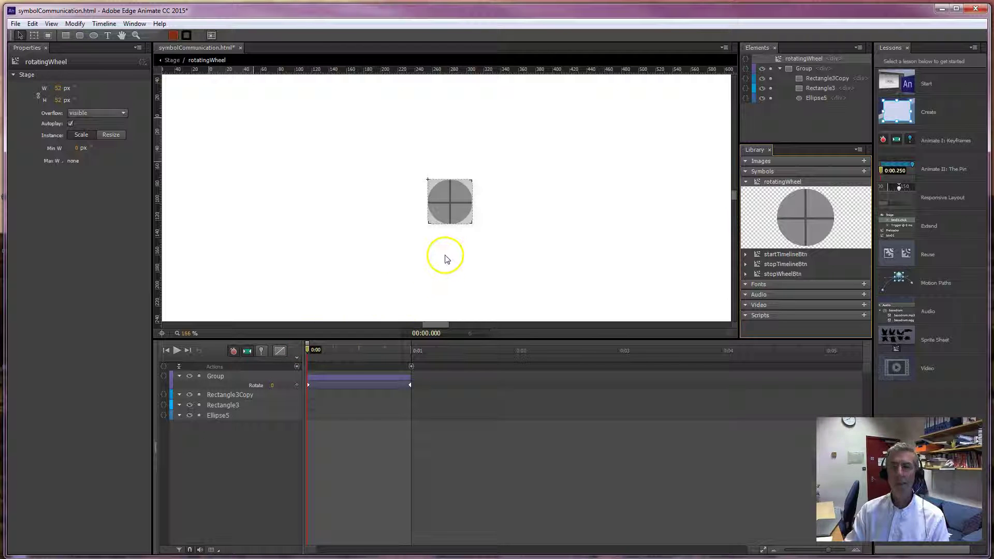
right_click(442, 207)
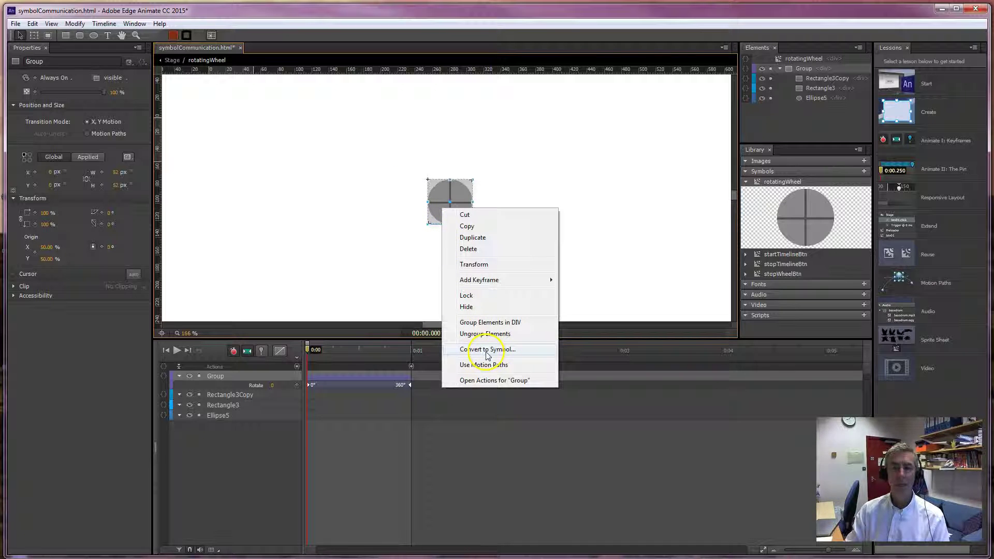
click(340, 402)
Scrub the playhead between 0:00 and 0:01 to review the Group's 360° rotation.
mouse_move(306, 350)
mouse_down()
mouse_move(402, 352)
mouse_move(310, 352)
mouse_up()
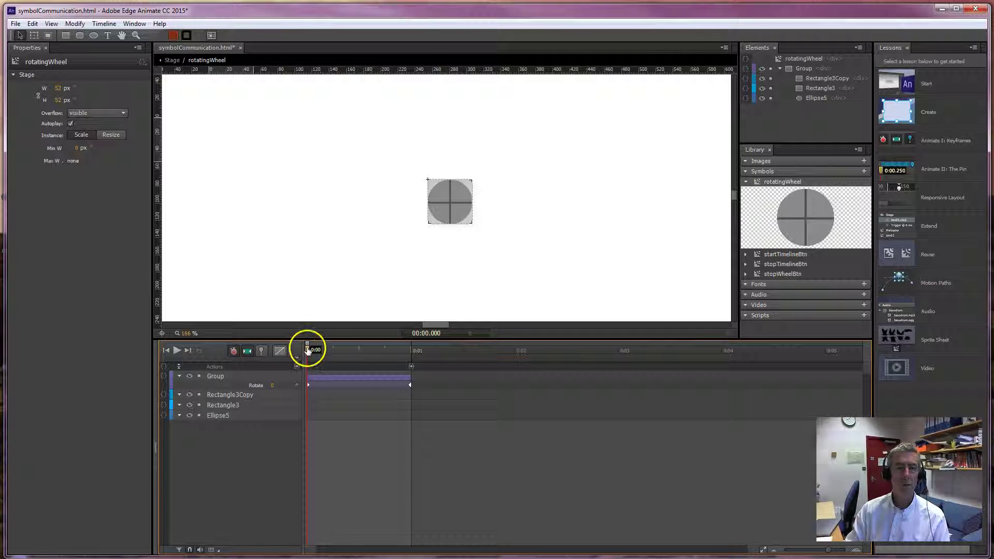
drag(308, 347, 411, 349)
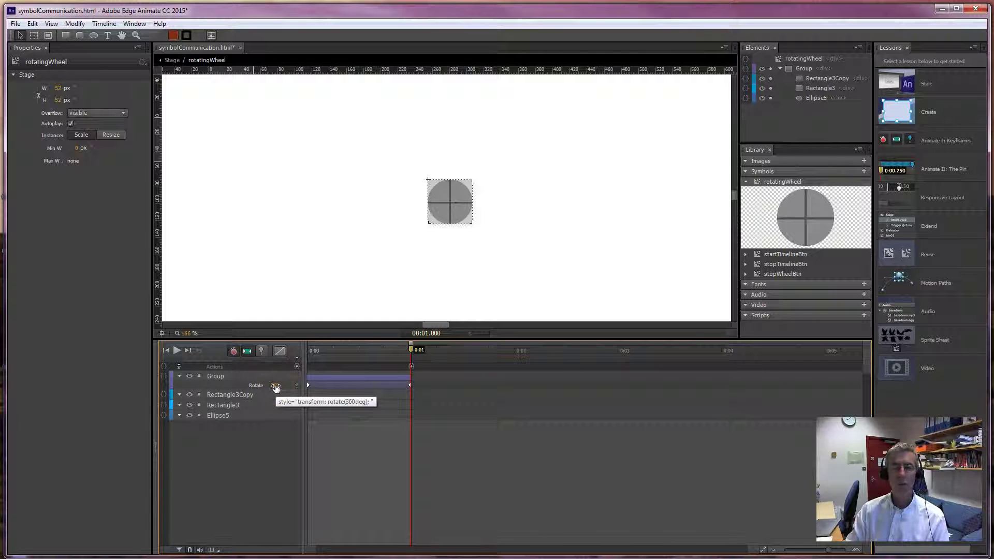
mouse_move(411, 348)
mouse_down()
mouse_move(310, 359)
mouse_move(412, 350)
mouse_move(309, 347)
mouse_move(412, 346)
mouse_up()
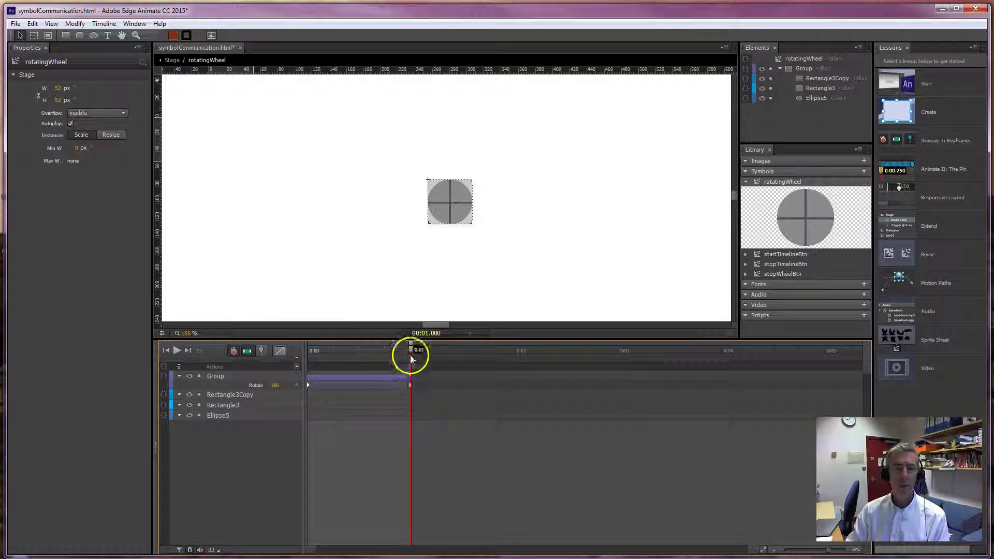
mouse_move(410, 353)
mouse_down()
mouse_move(400, 347)
mouse_move(410, 349)
mouse_up()
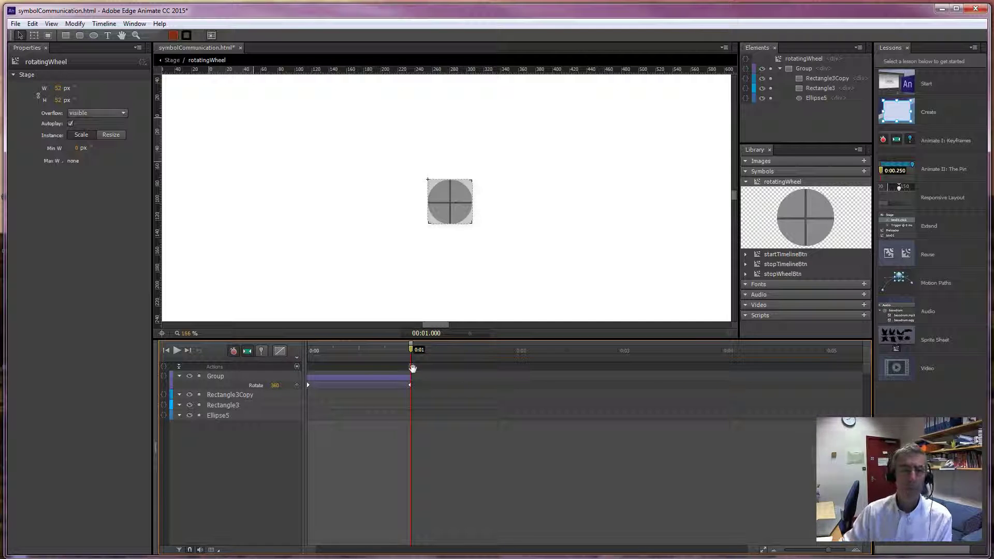
mouse_move(413, 368)
mouse_down()
mouse_move(373, 371)
mouse_move(413, 368)
mouse_up()
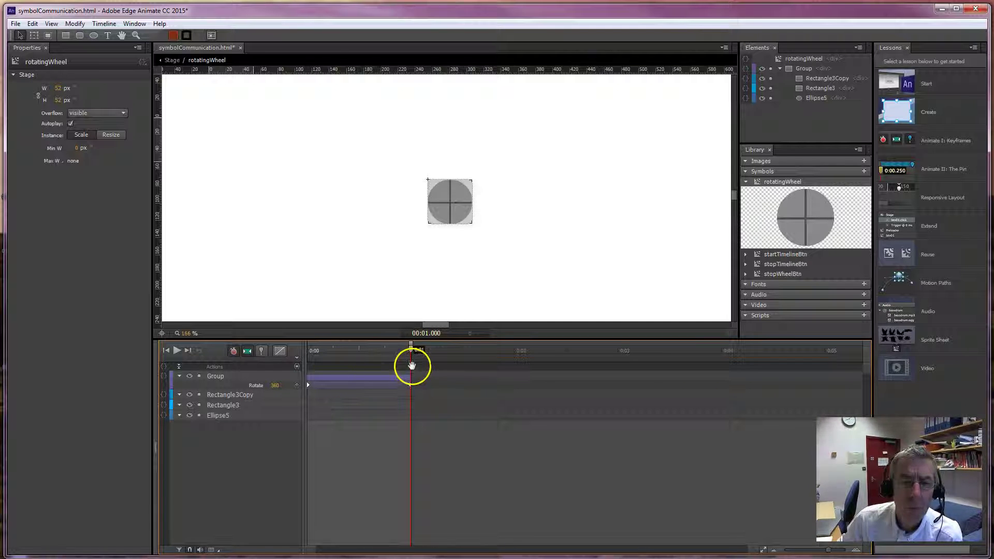
Delete the sym.play(0) line from the code of the one-second trigger.
double_click(412, 368)
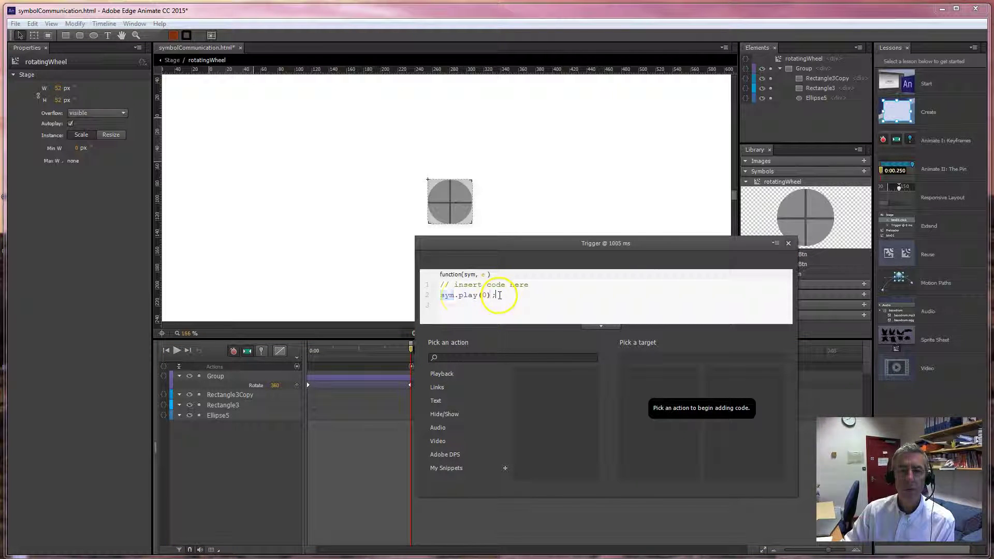
drag(497, 294, 438, 296)
key(BackSpace)
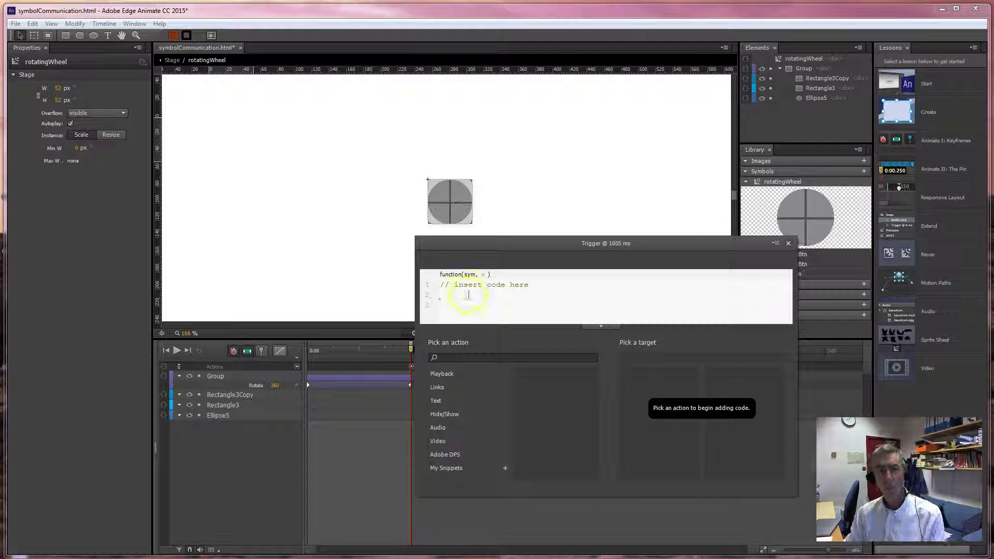
click(789, 243)
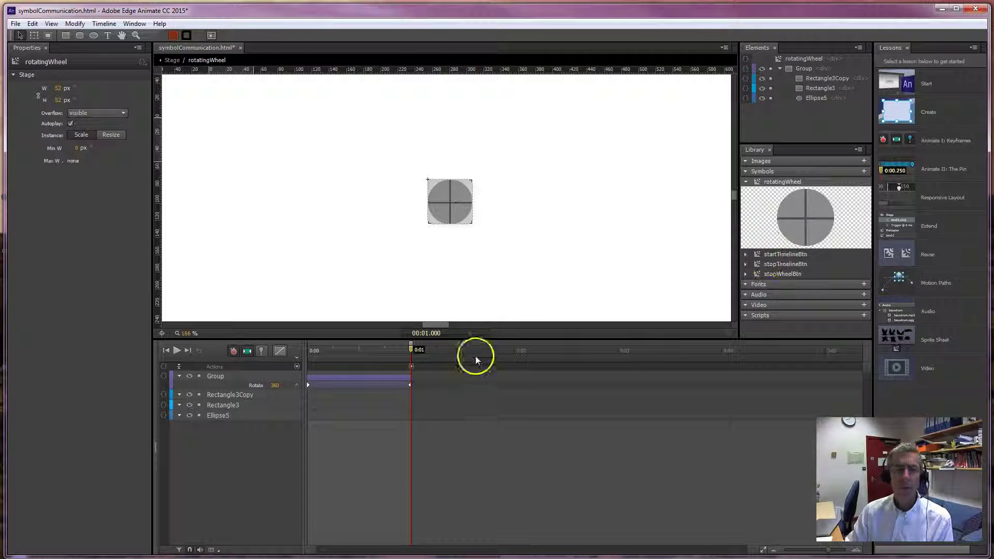
Delete the one-second trigger from the Actions row and scrub 0–1 s to check the rotation.
click(413, 365)
right_click(411, 365)
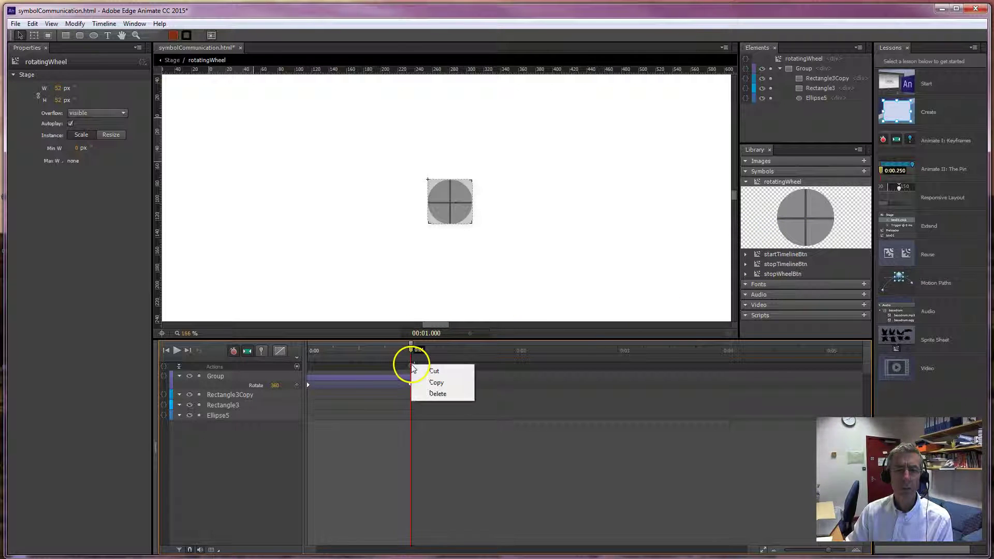
click(438, 392)
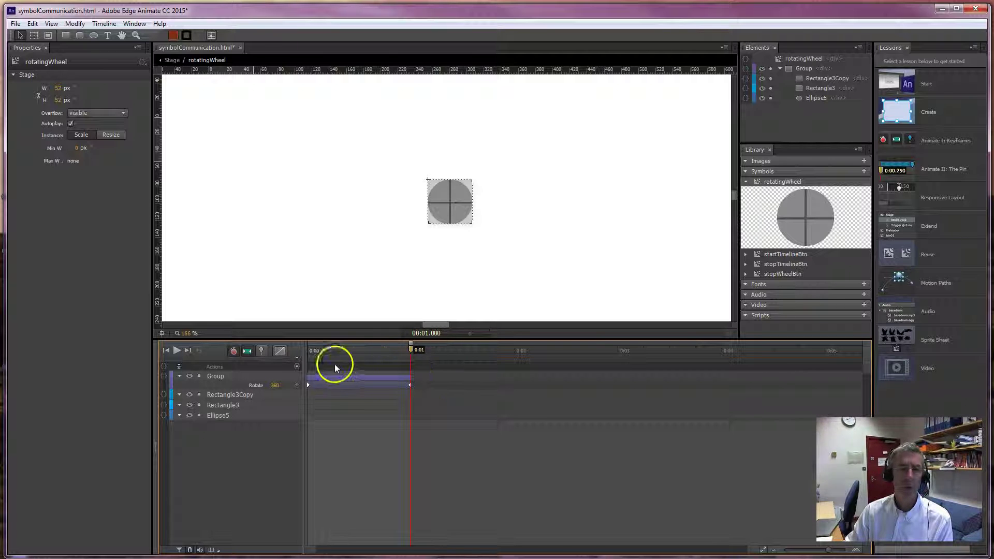
mouse_move(411, 348)
mouse_down()
mouse_move(393, 349)
mouse_move(411, 351)
mouse_up()
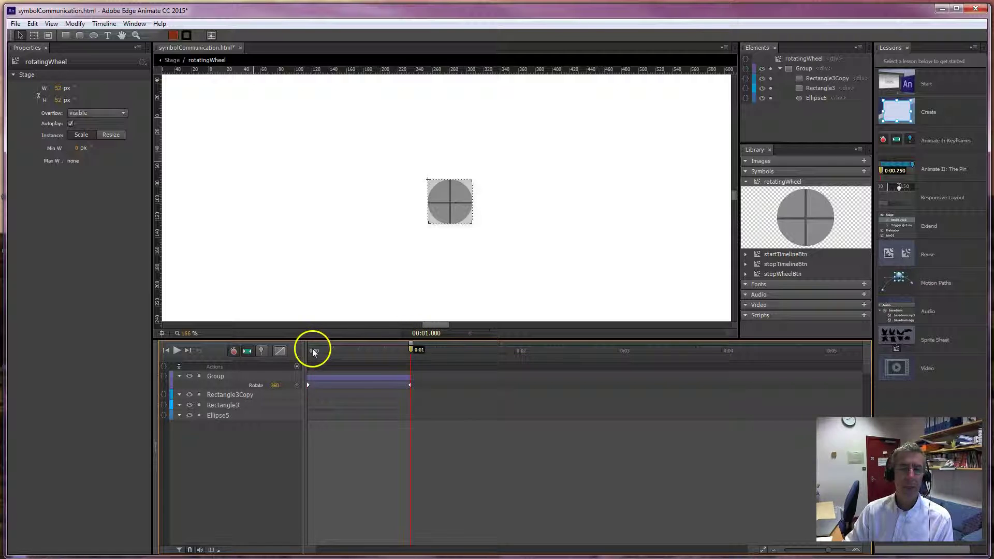
drag(310, 348, 411, 355)
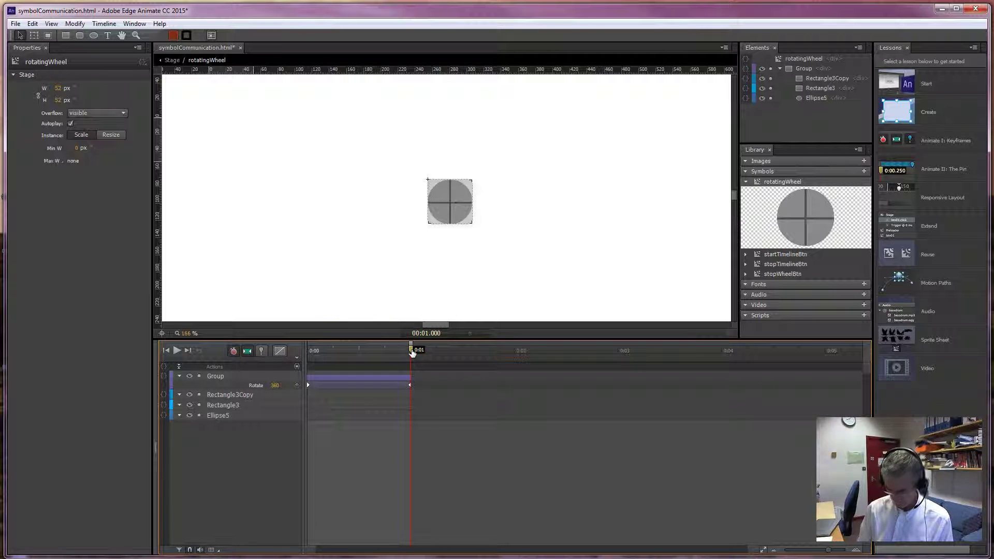
Insert a 1000 ms trigger using Playback > Play From on rotatingWheel, changing the time to 0.
key(ctrl+t)
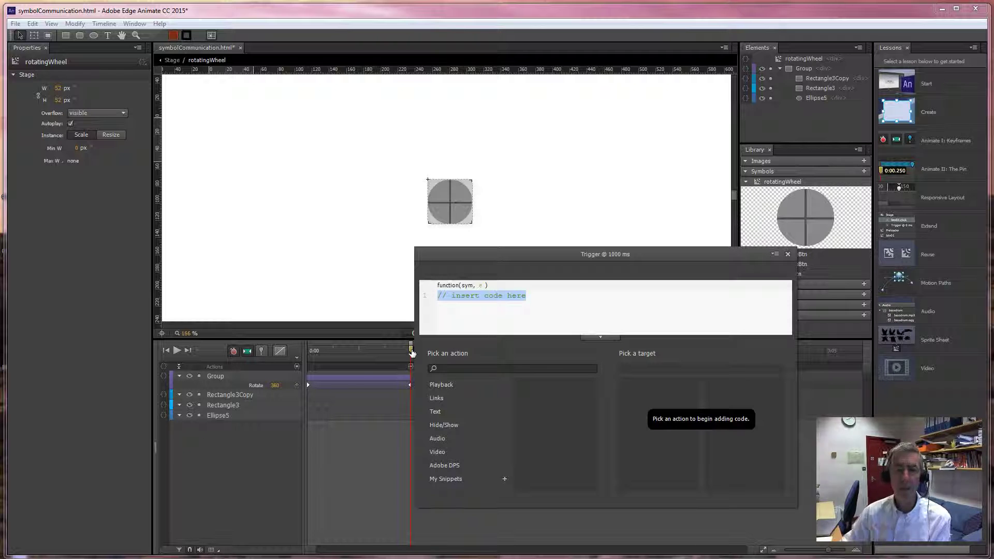
click(442, 385)
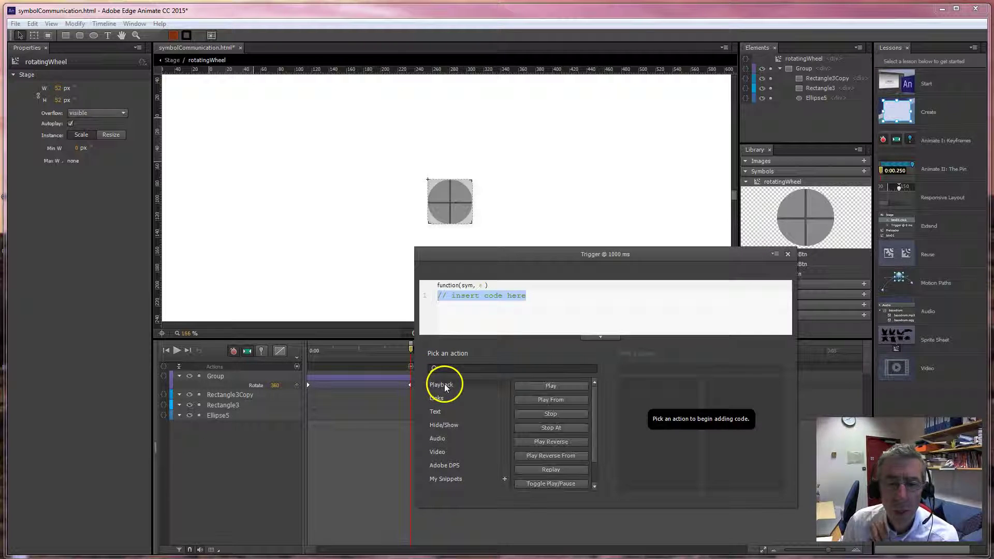
click(550, 387)
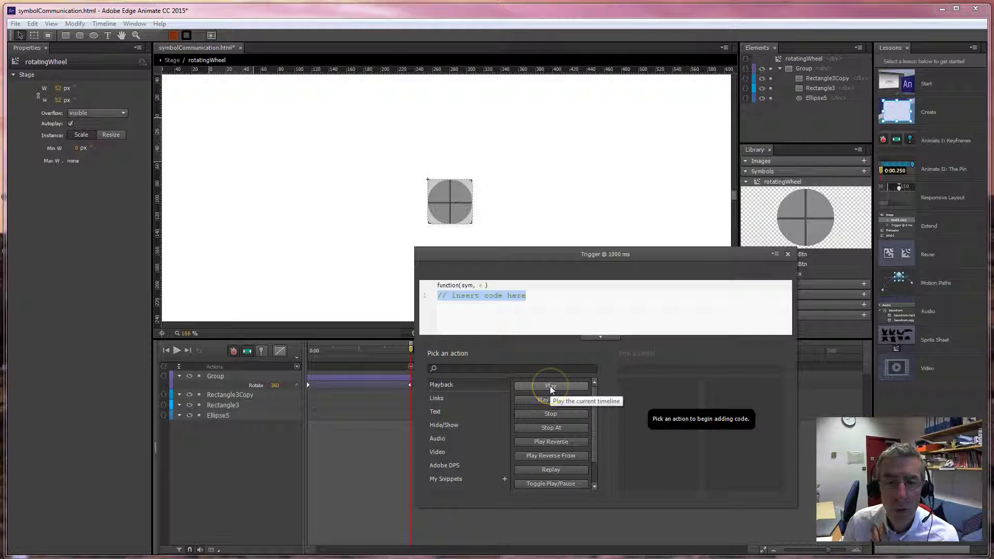
click(551, 400)
click(643, 399)
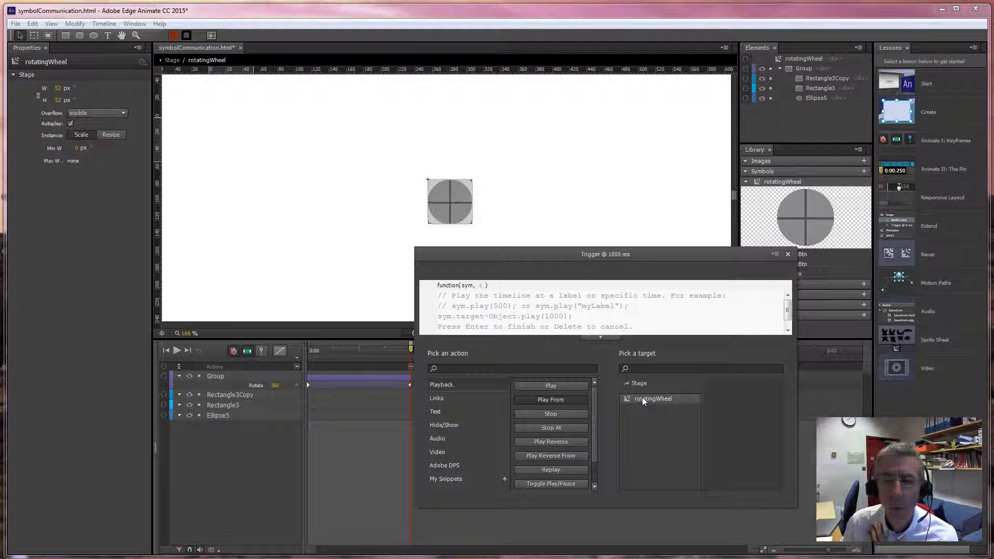
click(642, 399)
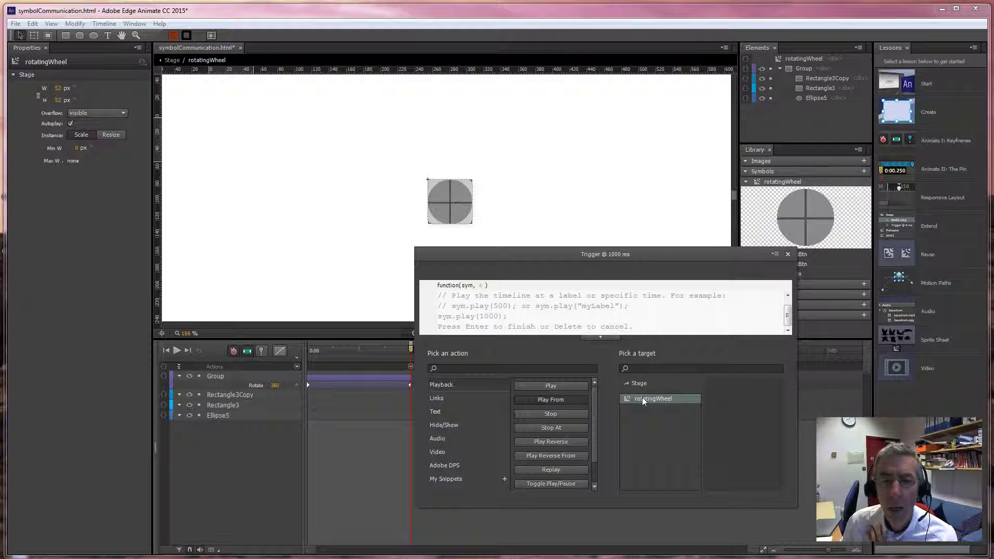
key(Return)
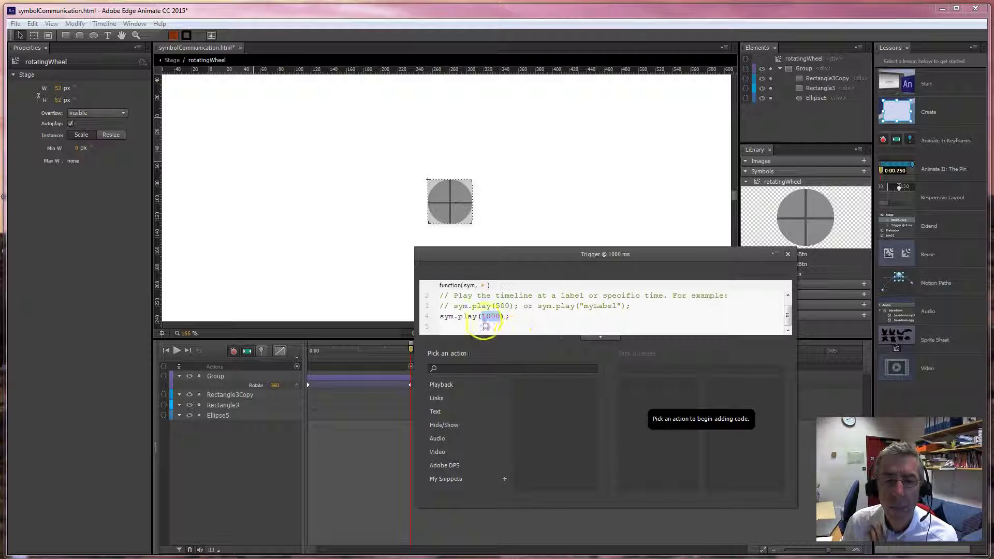
click(485, 318)
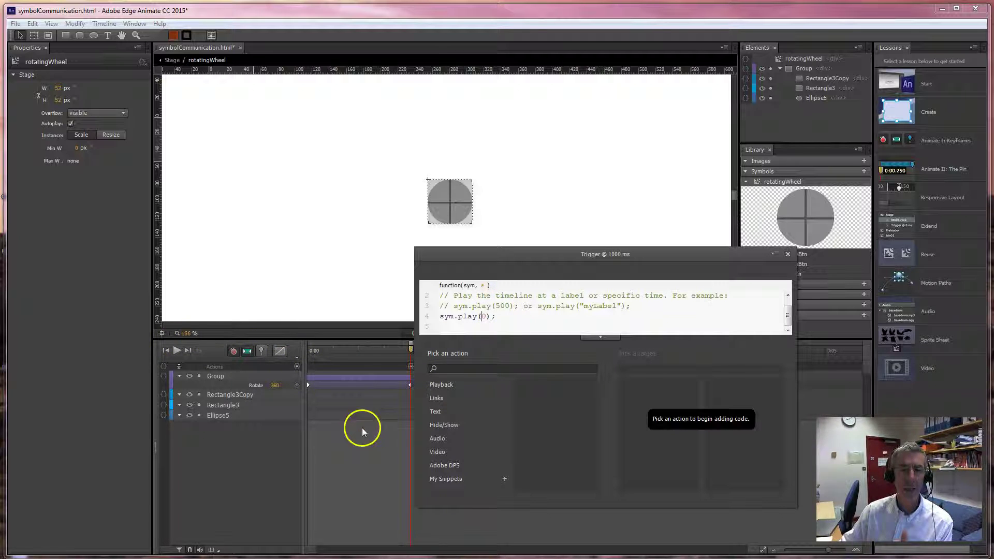
click(788, 254)
Back on the main stage, drop a rotatingWheel instance at the ground's left end and preview it in the browser.
click(172, 60)
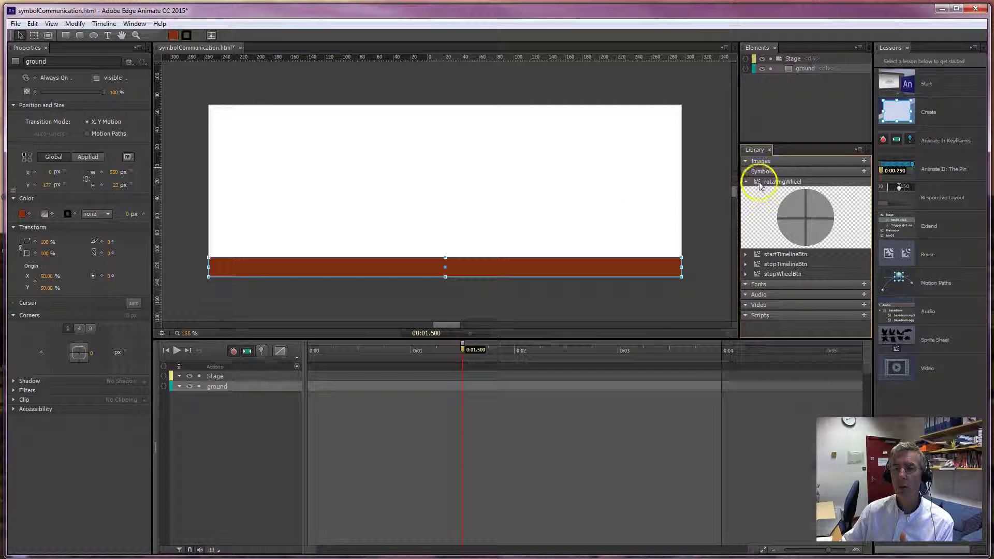
drag(759, 182, 229, 226)
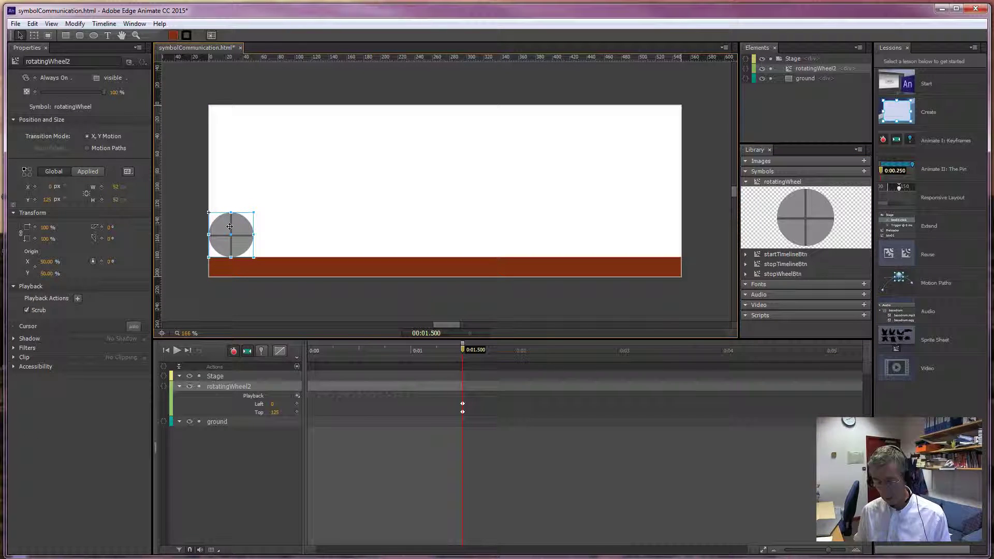
key(ctrl+Return)
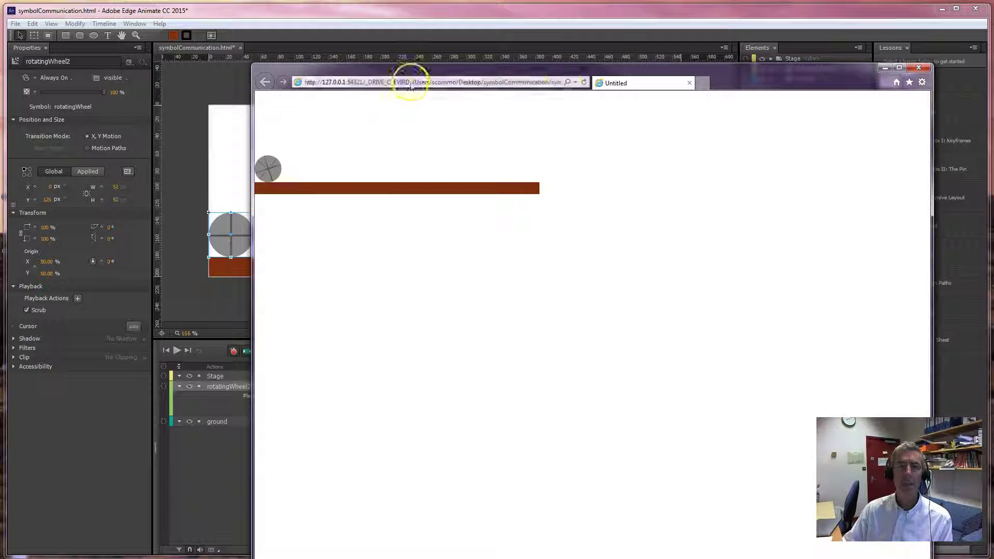
Close the Internet Explorer preview window to get back to Edge Animate.
click(921, 67)
click(807, 104)
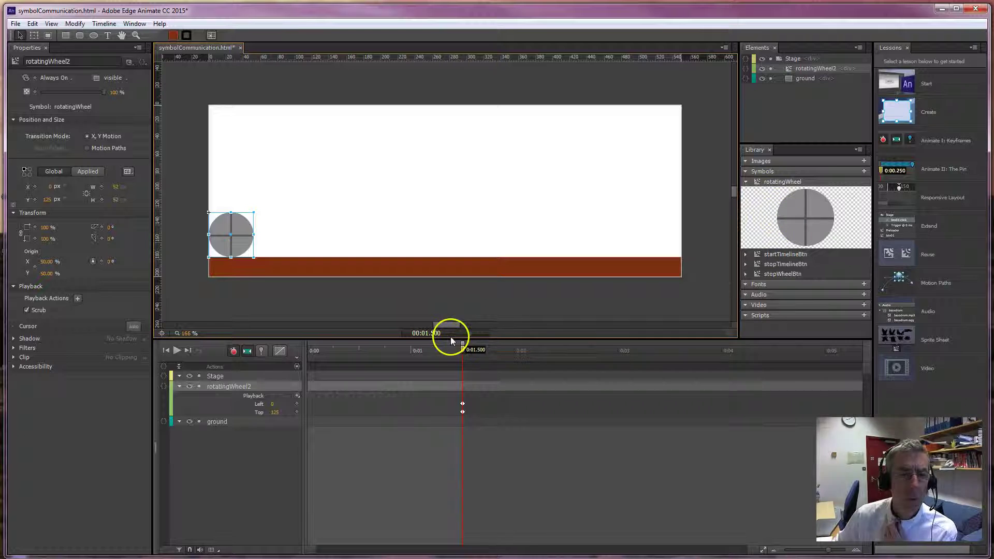
Delete the stray Left and Top keyframes near 0:01.5 on rotatingWheel2.
drag(461, 346, 311, 356)
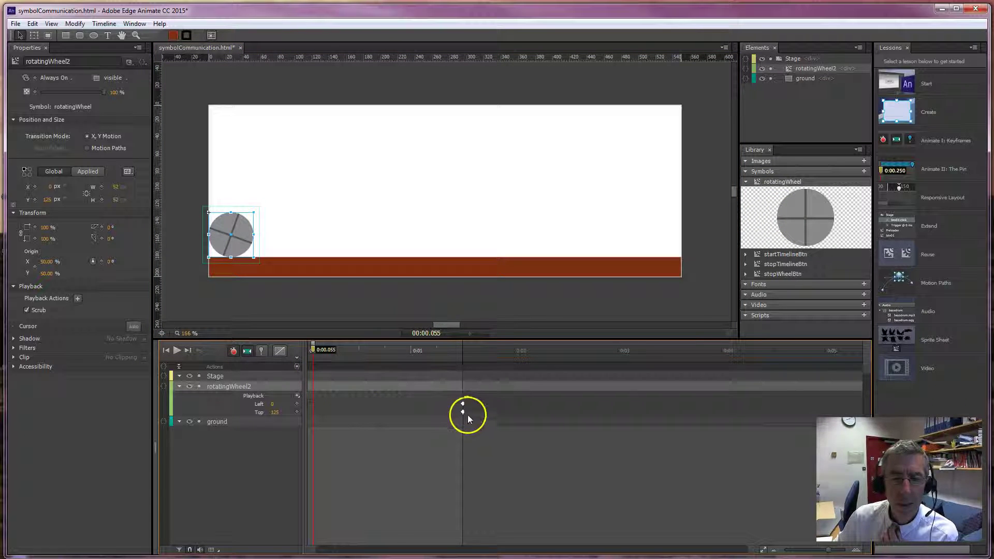
drag(478, 437, 450, 389)
click(461, 342)
key(Delete)
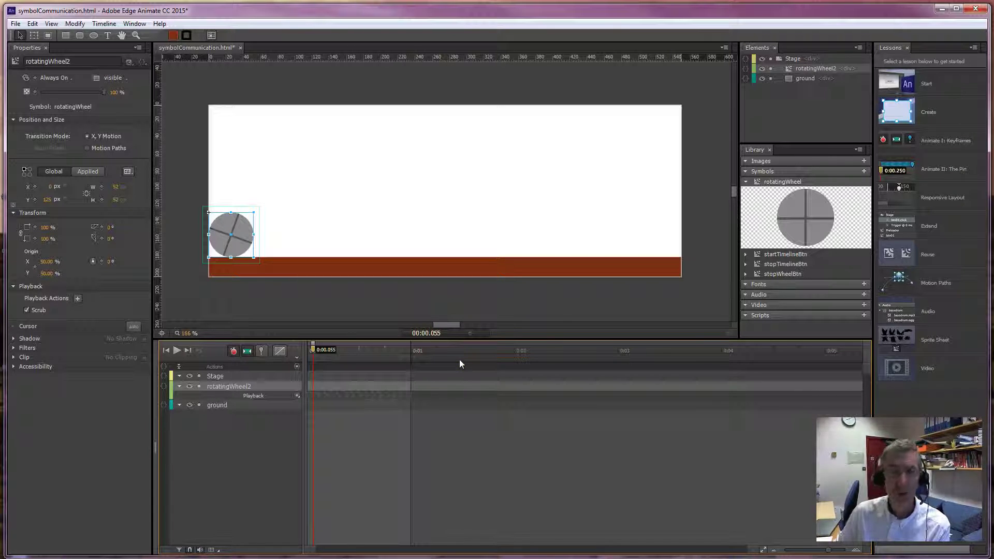
Play and scrub the timeline to confirm the wheel now only rotates in place.
drag(314, 350, 307, 347)
key(space)
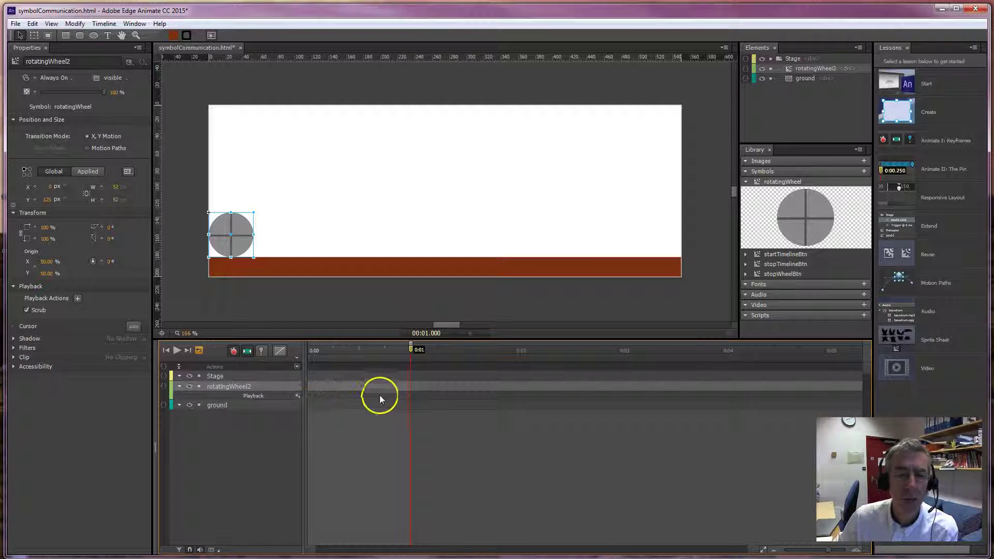
drag(412, 348, 308, 350)
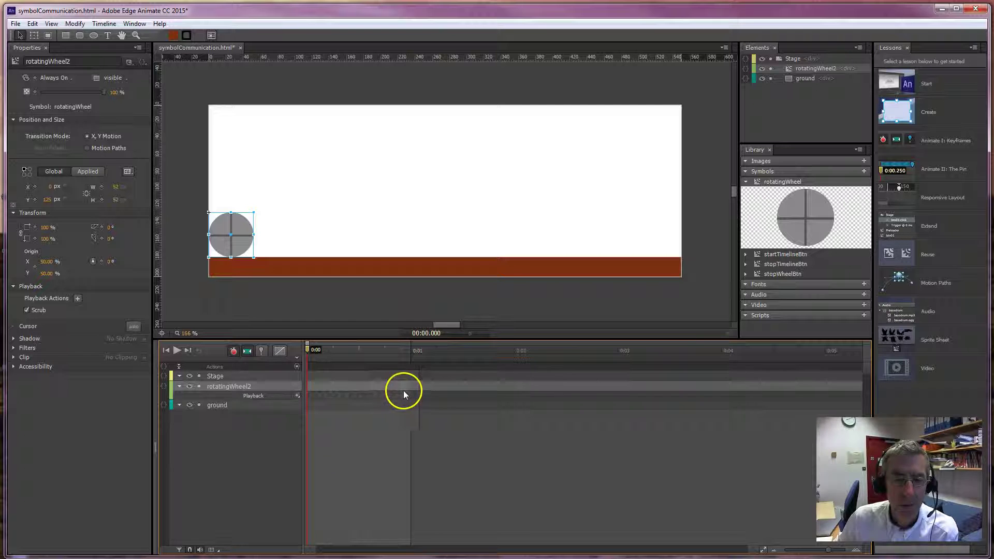
drag(307, 349, 410, 351)
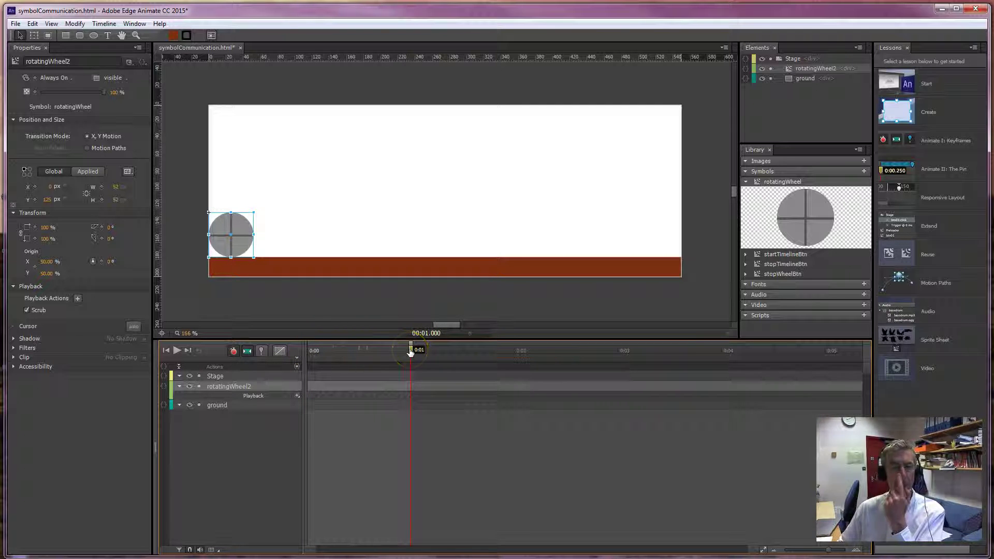
Keyframe rotatingWheel2's Left from 0 px at 0:00 to 498 px at 0:04, then play it.
drag(410, 352, 721, 357)
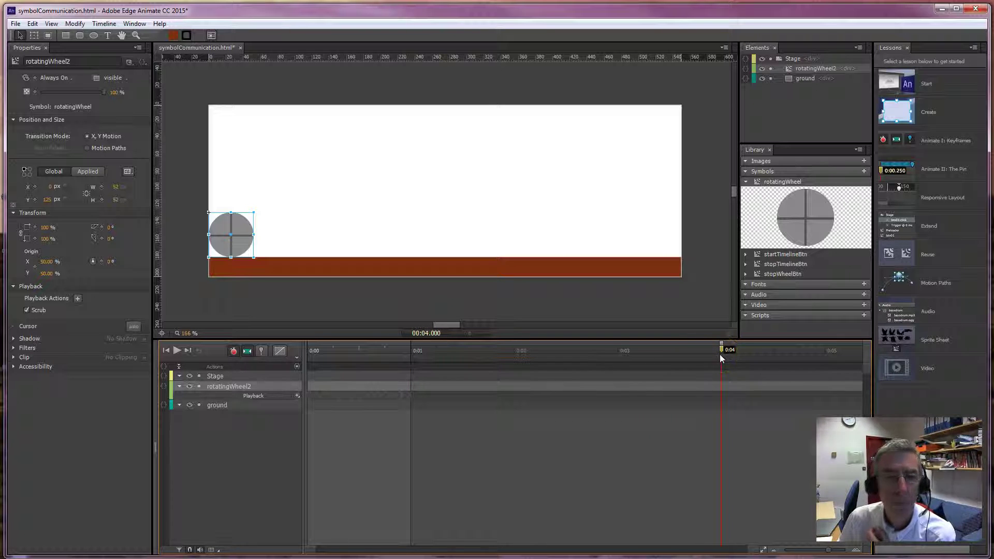
drag(719, 349, 306, 350)
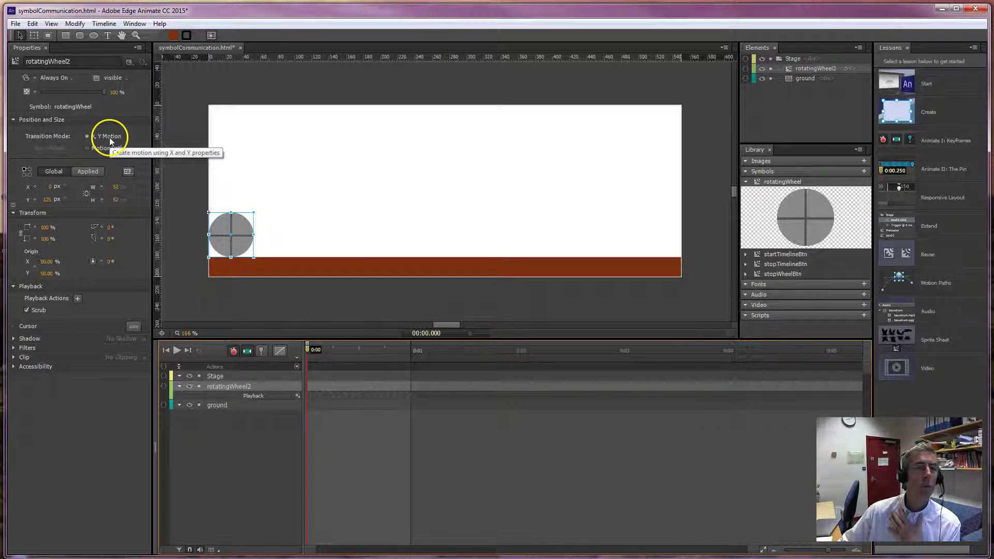
click(35, 187)
drag(312, 348, 720, 358)
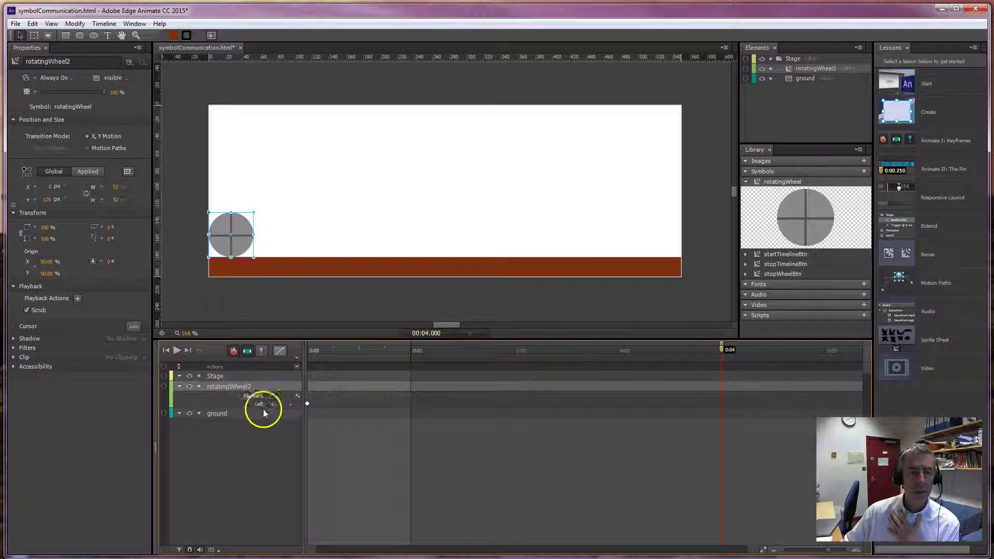
drag(271, 406, 528, 403)
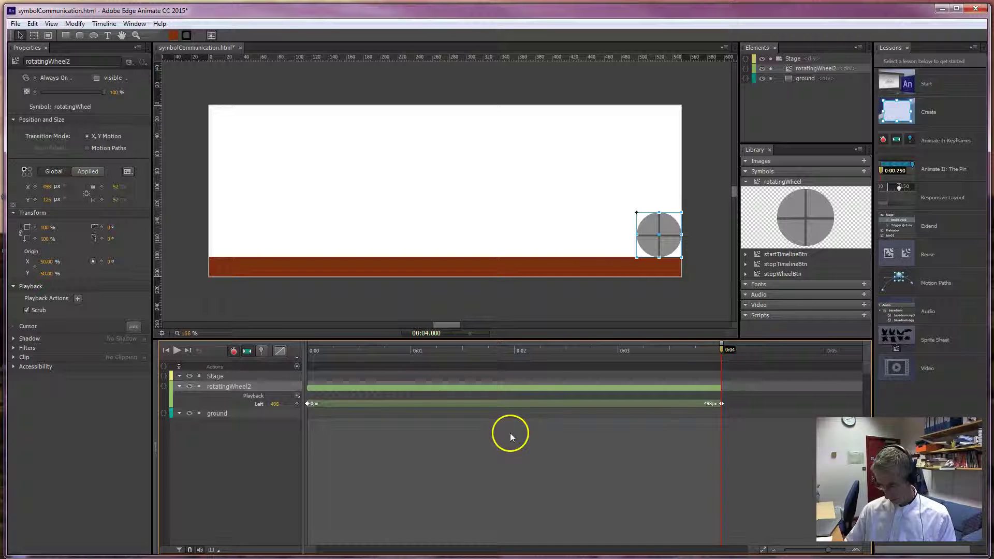
click(517, 453)
key(space)
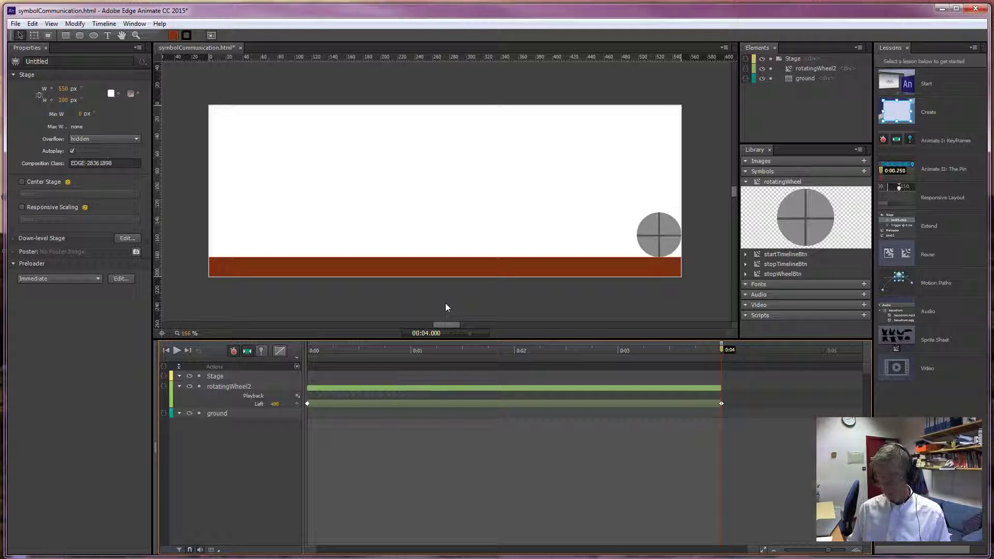
Run the Ctrl+Enter browser preview and watch the wheel roll along the ground to its right end.
key(ctrl+Return)
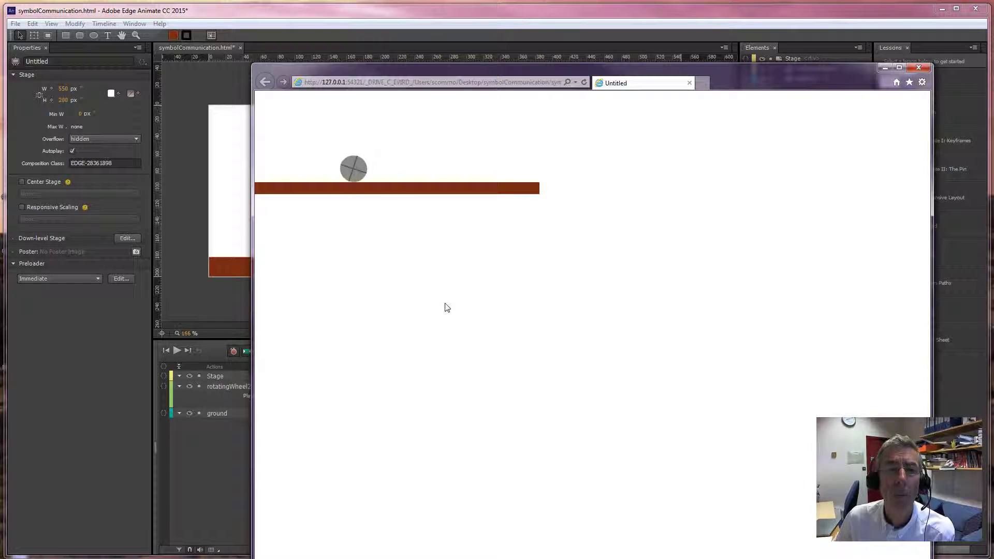
click(447, 308)
click(544, 207)
click(482, 185)
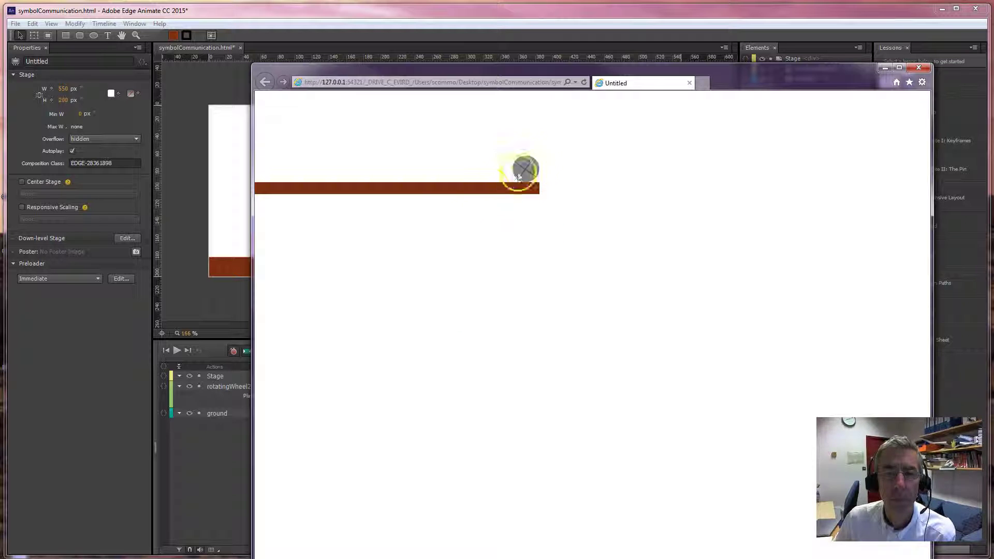
Close the browser preview, collapse rotatingWheel, and show the stopWheelBtn preview in the Library.
click(925, 68)
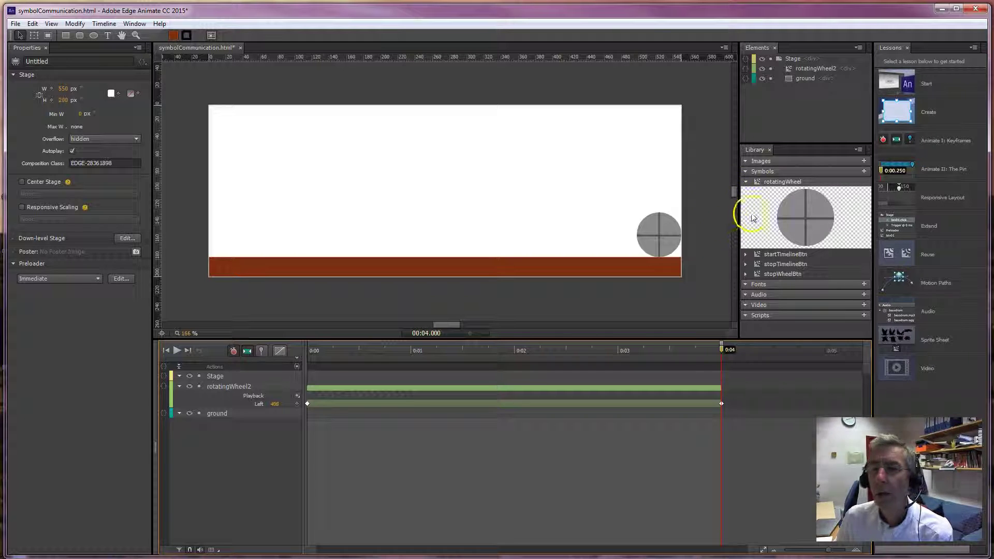
click(746, 182)
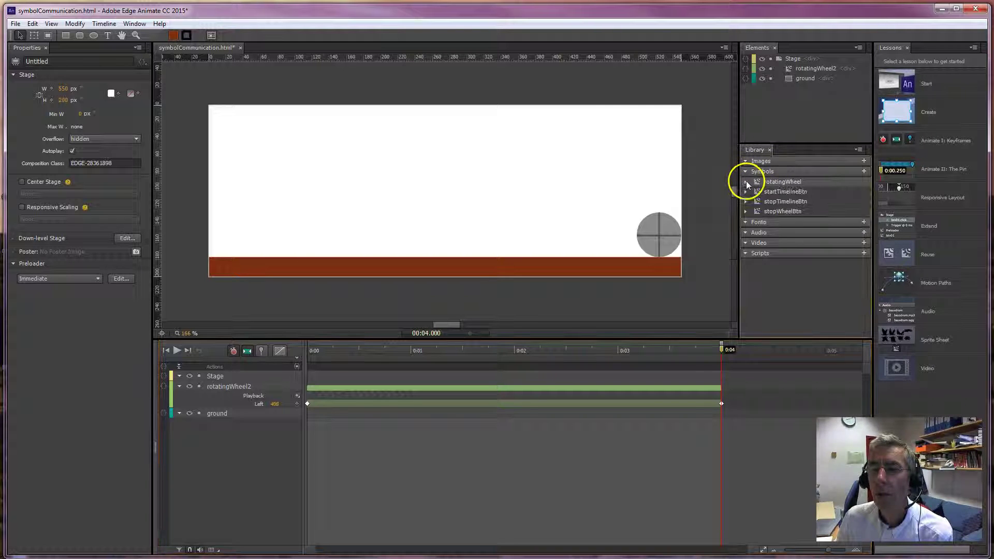
click(767, 212)
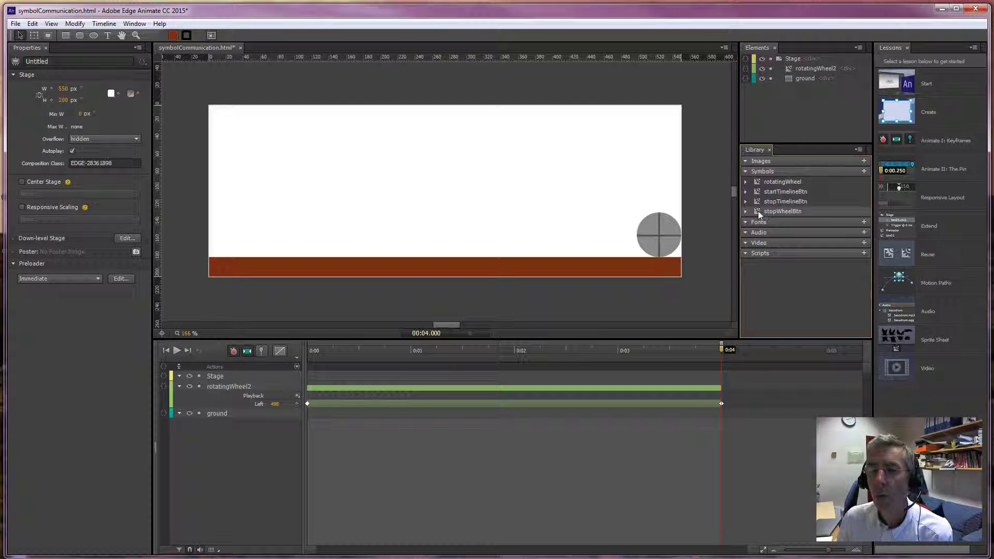
click(763, 212)
click(745, 212)
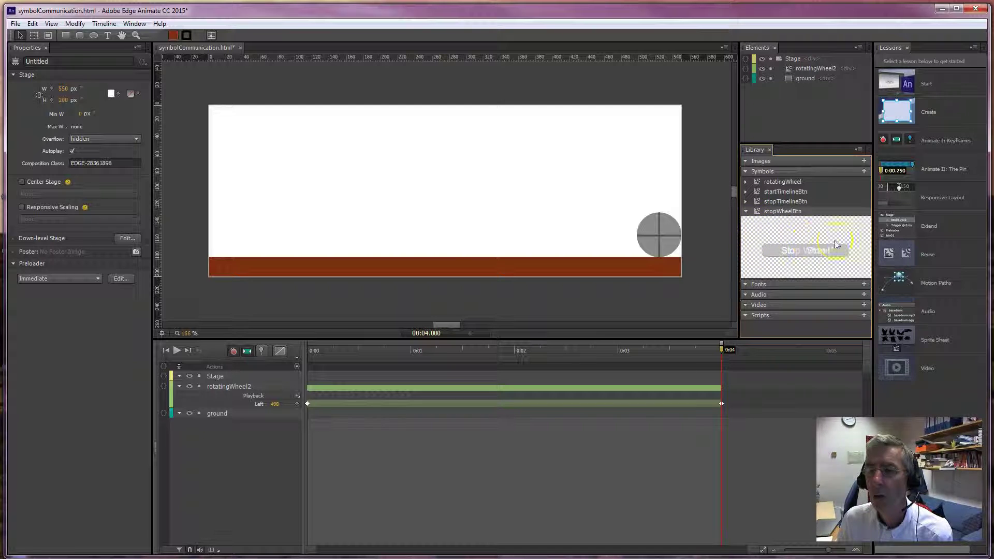
click(825, 260)
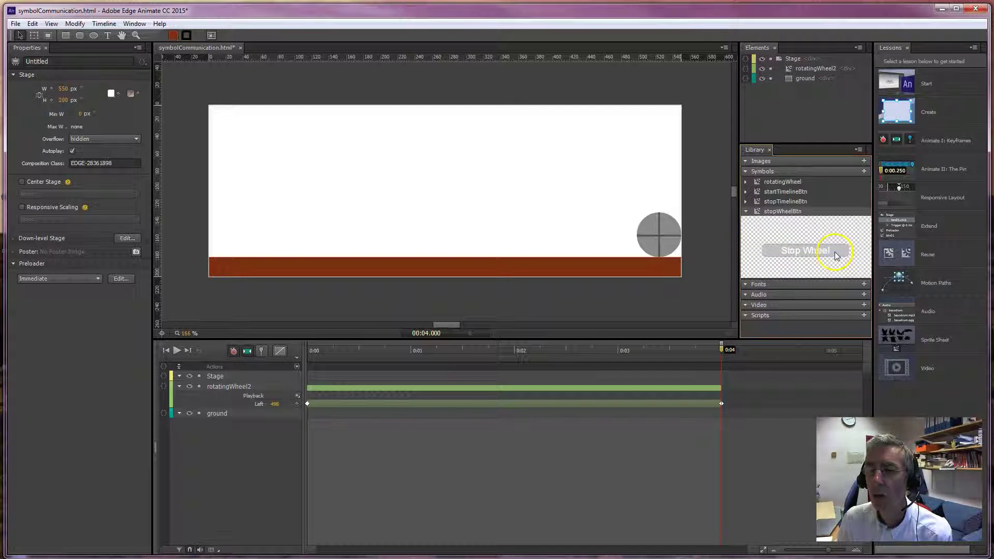
Drag a Stop Wheel button onto the ground bar and nudge it up to X 131, Y 171.
drag(806, 239, 402, 270)
drag(322, 270, 318, 266)
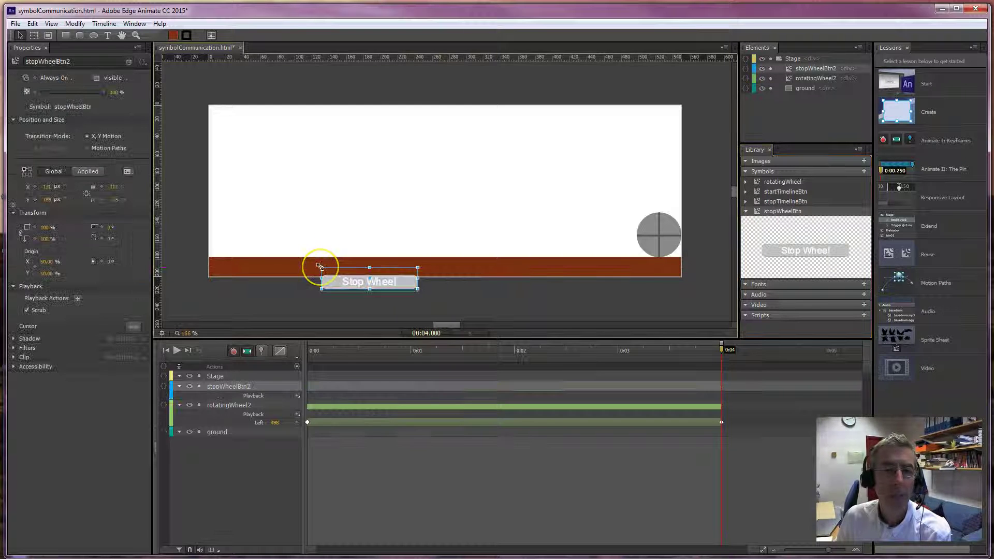
key(Up)
key(Up)
key(Up)
key(Up)
key(Up)
key(Up)
key(Up)
key(Up)
key(Up)
key(Up)
key(Up)
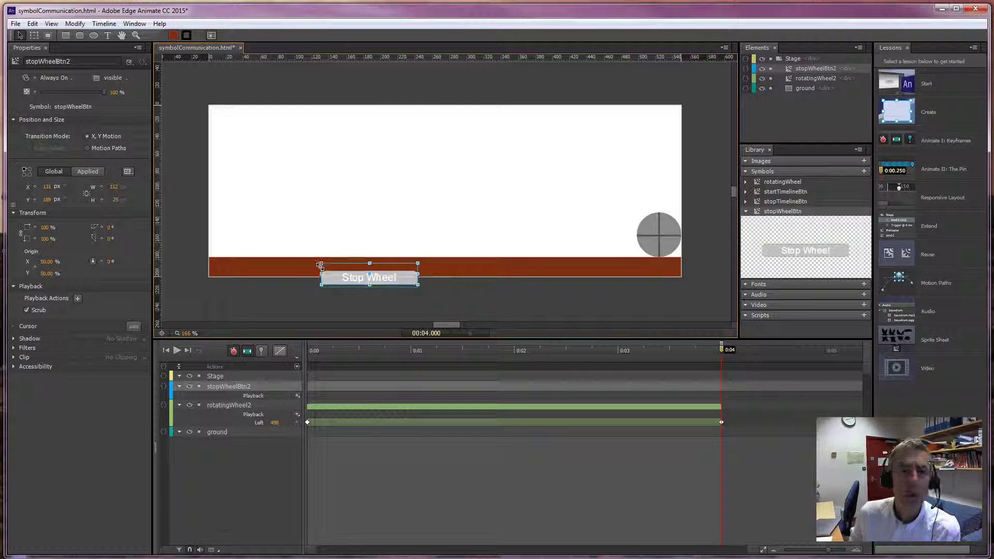
key(Up)
key(Up)
key(Up)
key(Up)
key(Up)
key(Up)
key(Up)
key(Up)
key(Up)
key(Up)
key(Up)
key(Up)
key(Up)
key(Up)
key(Up)
key(Up)
key(Up)
key(Up)
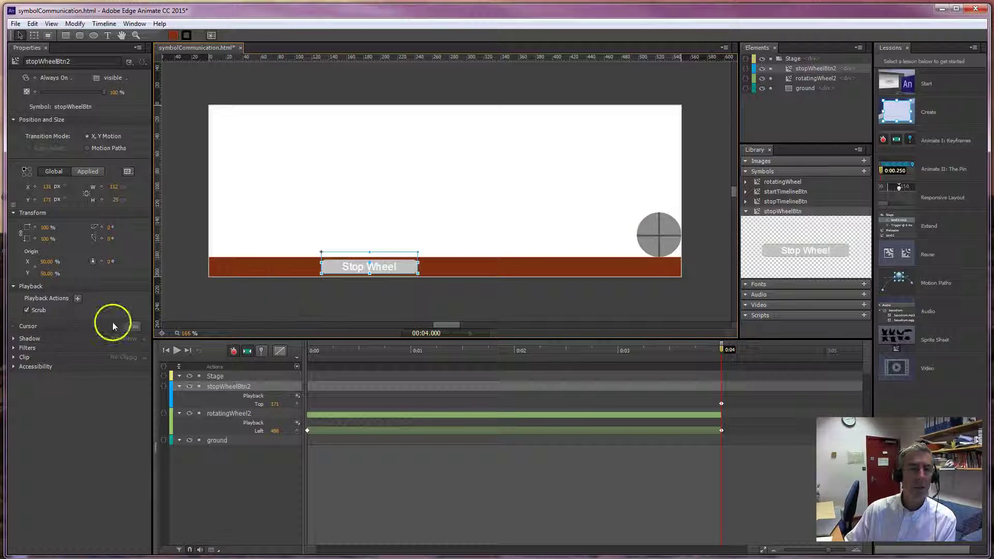
Set the Stop Wheel button's Cursor to the hand pointer, then preview the animation in the browser.
click(134, 326)
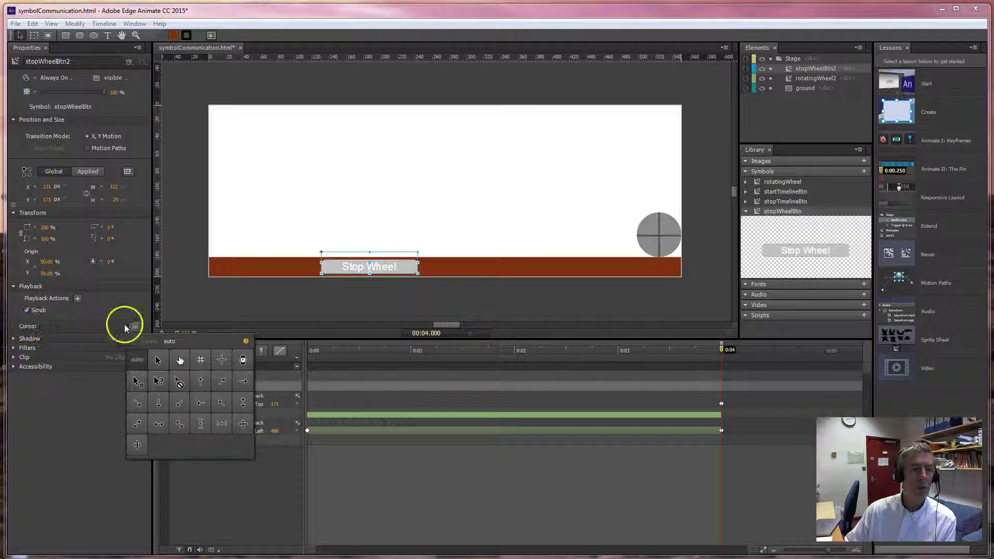
click(181, 362)
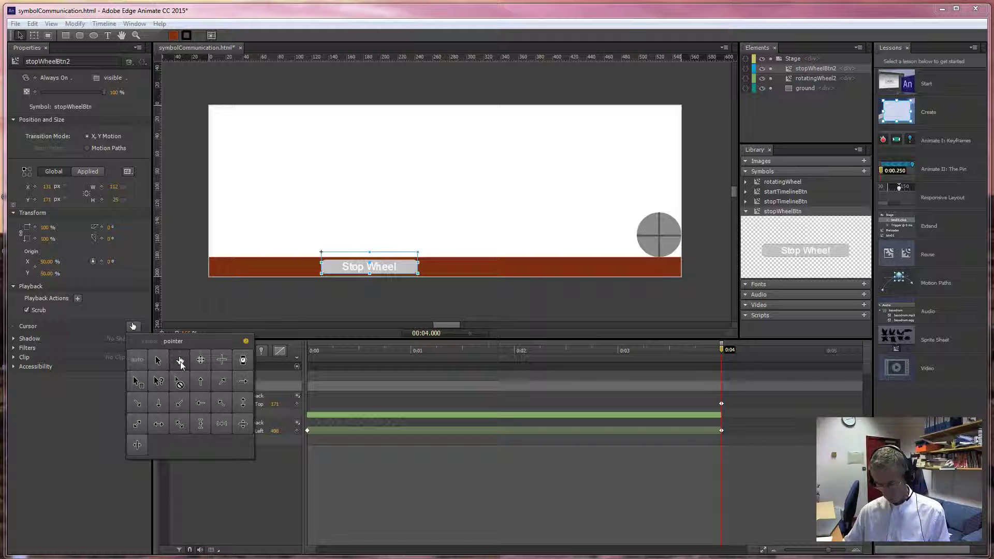
click(181, 365)
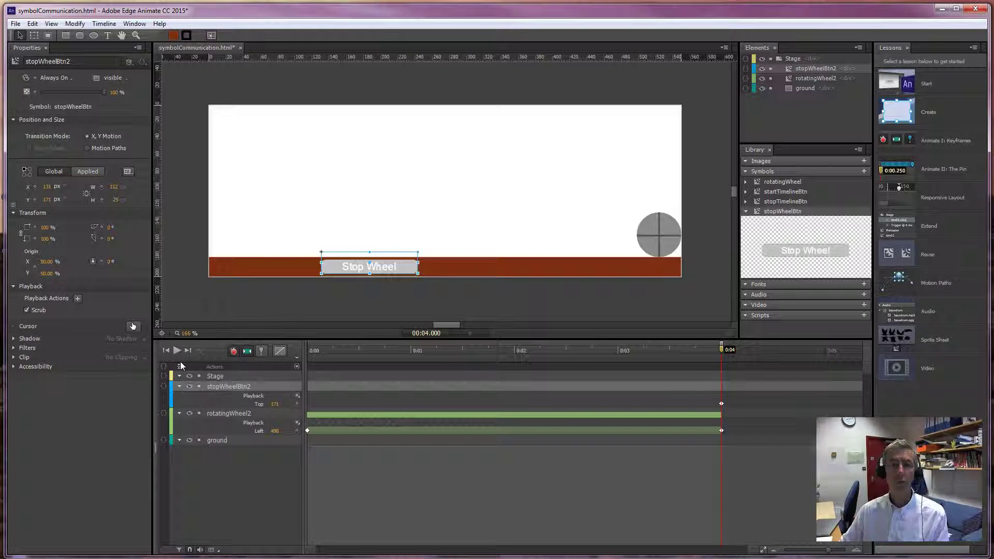
click(280, 308)
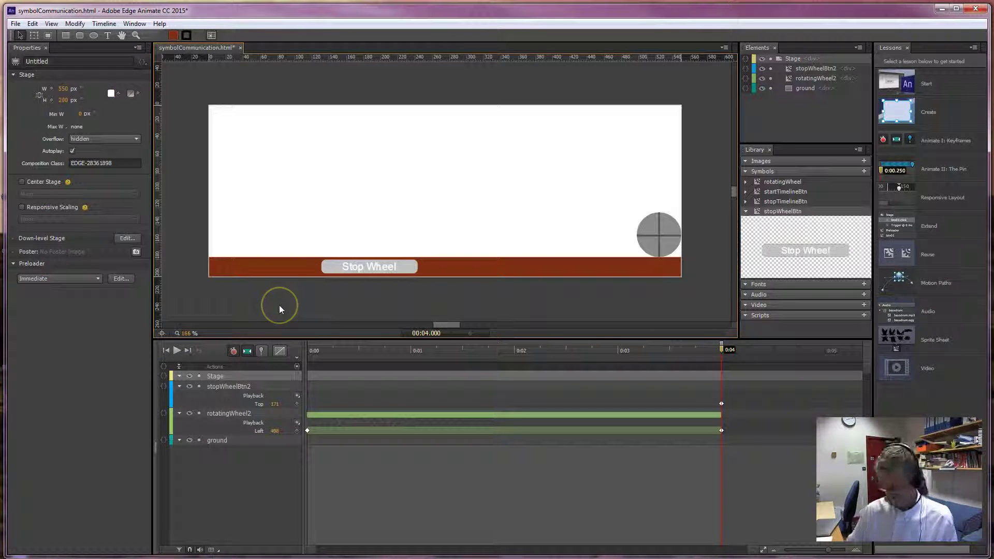
key(ctrl+Return)
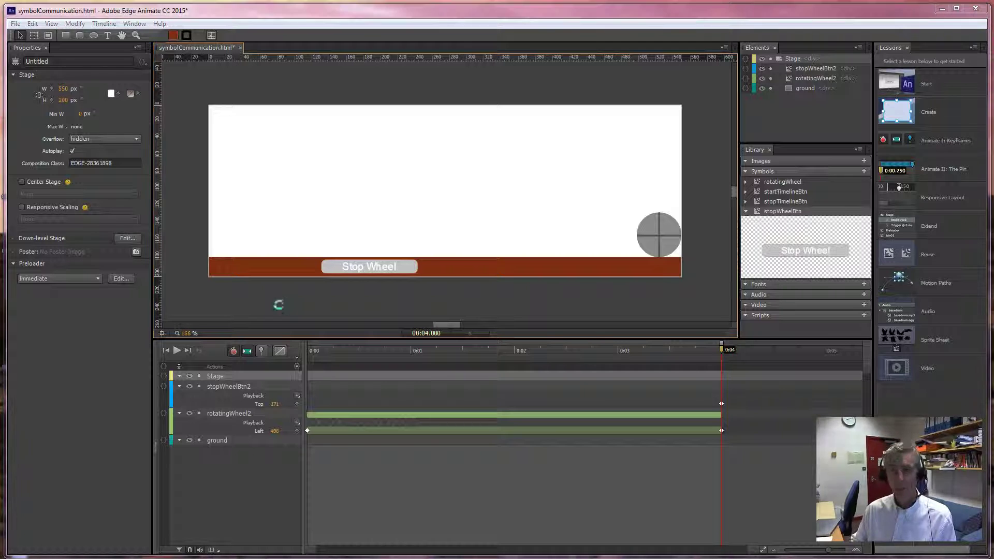
Try the Stop Wheel button in the Internet Explorer preview, then close the browser window.
click(306, 282)
click(349, 195)
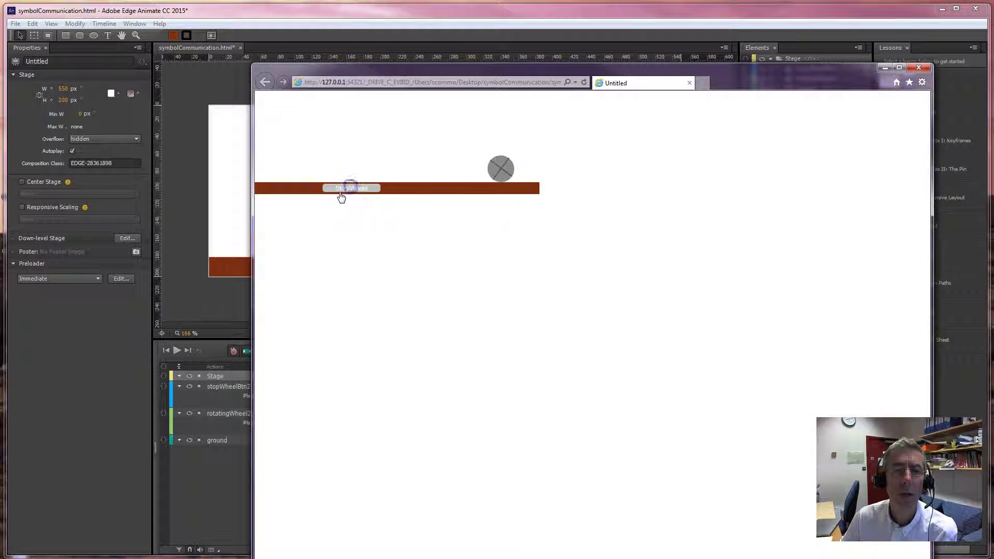
click(920, 69)
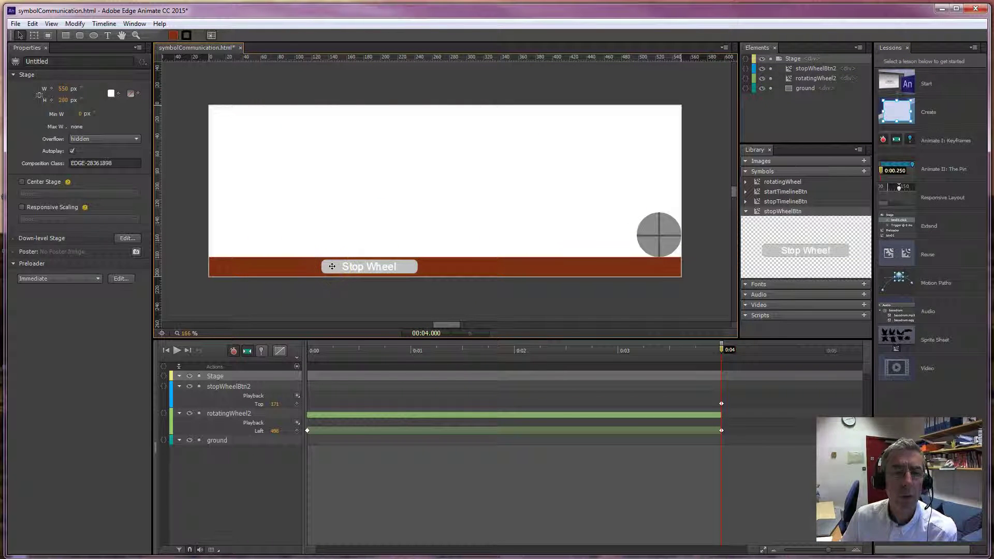
Open the actions for stopWheelBtn2 on the stage and add a 'click' event handler.
click(332, 266)
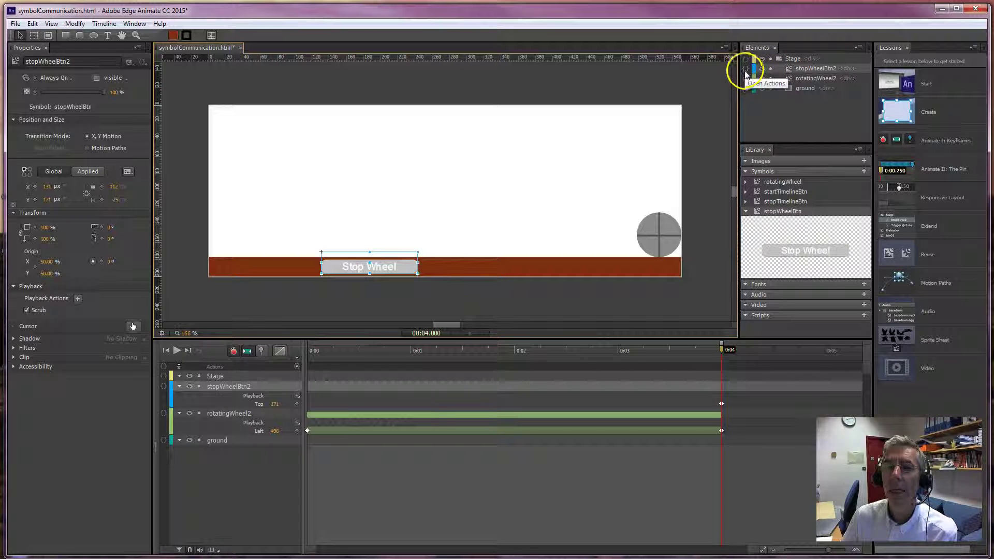
click(164, 387)
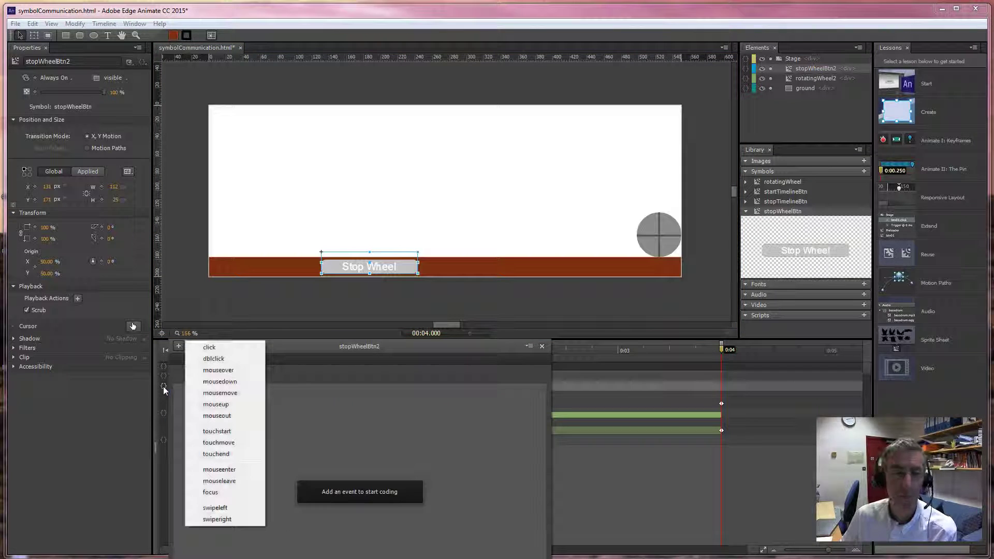
click(313, 330)
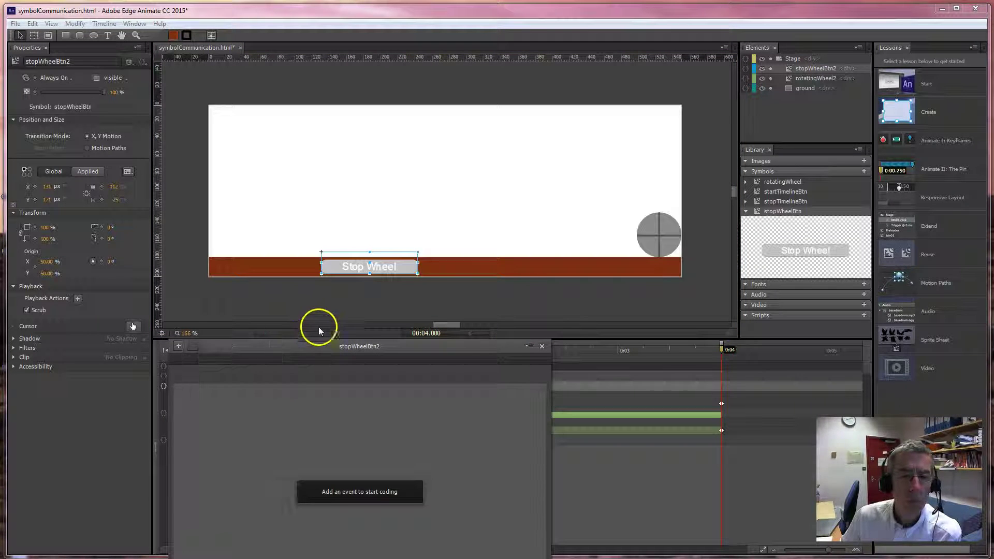
drag(286, 349, 473, 284)
click(371, 288)
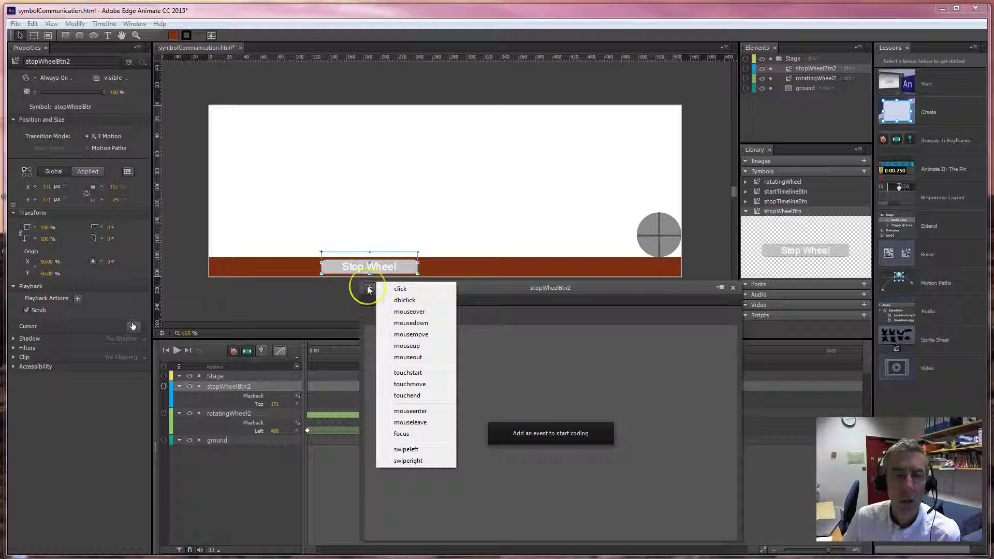
click(431, 316)
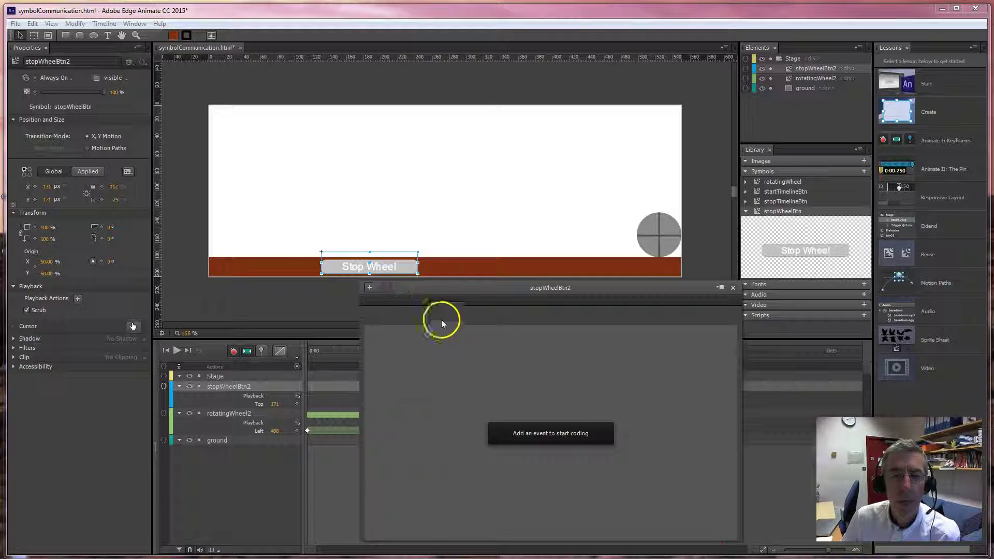
click(371, 288)
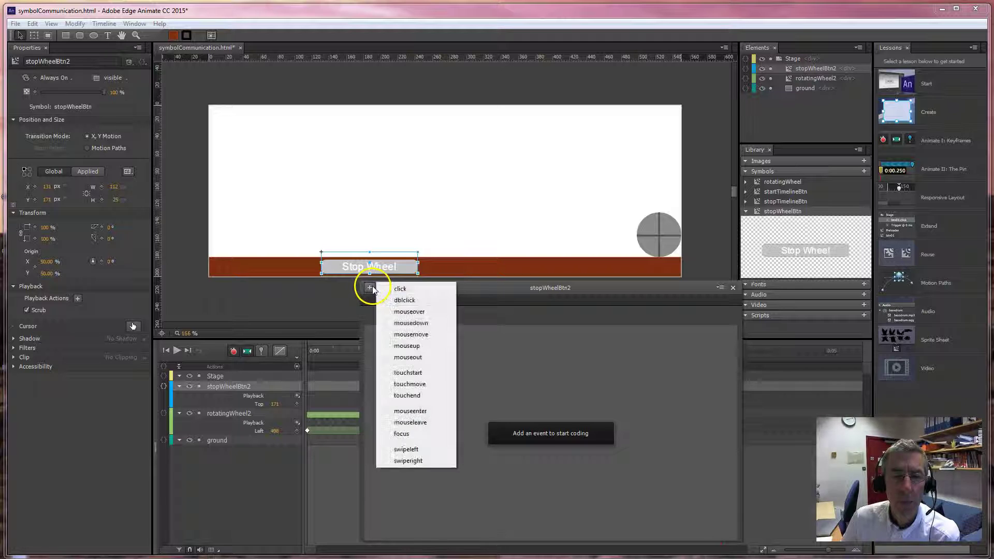
click(400, 290)
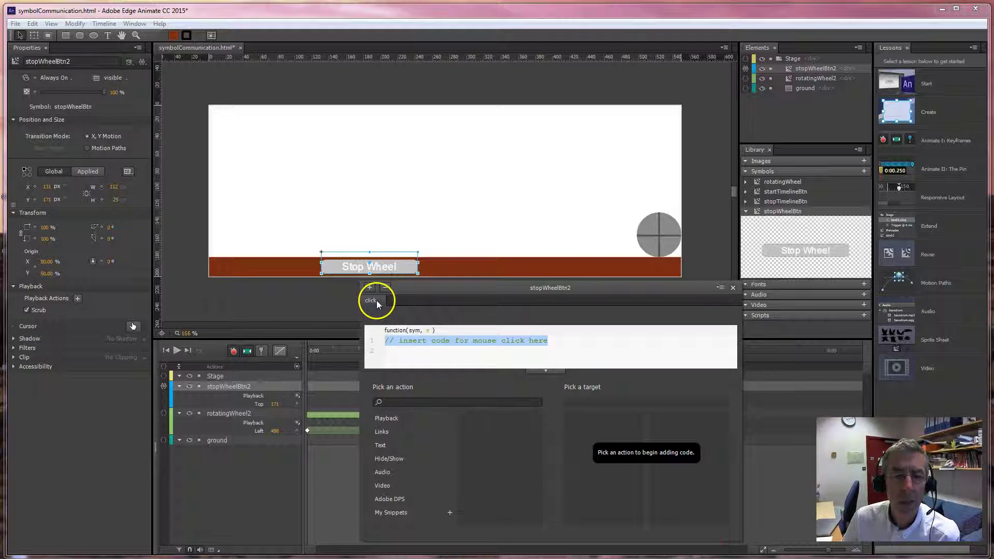
Add a 'dblclick' event, then remove it, leaving only the click handler open.
click(370, 287)
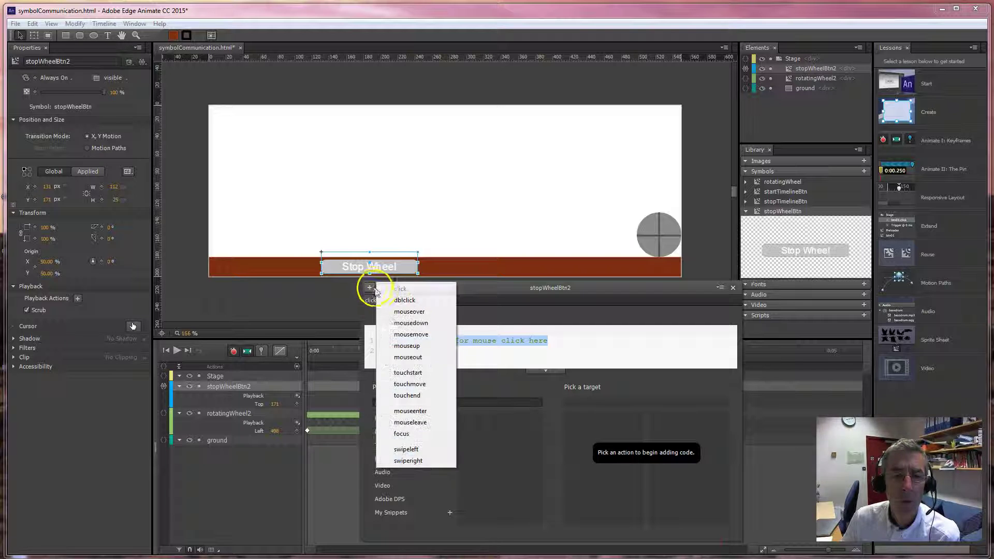
click(399, 302)
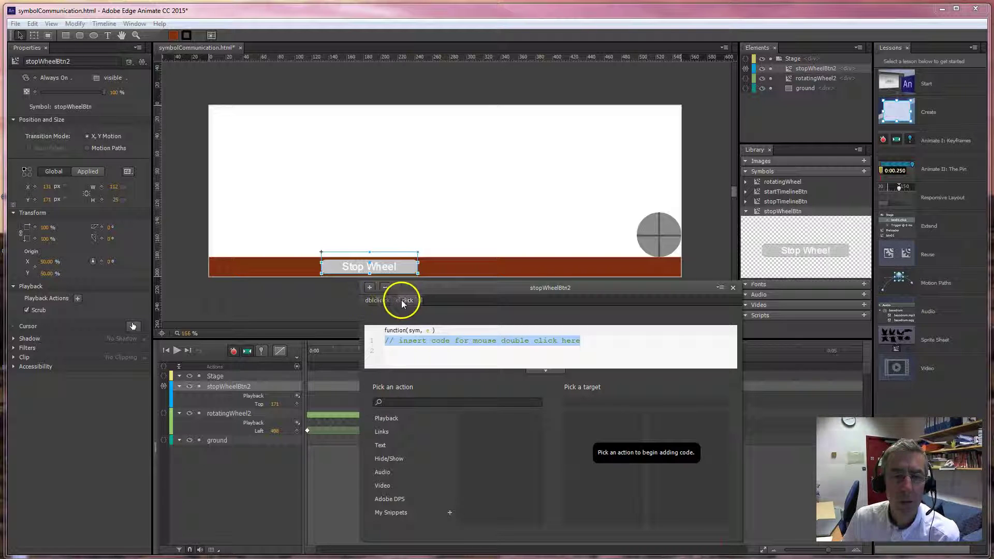
click(407, 300)
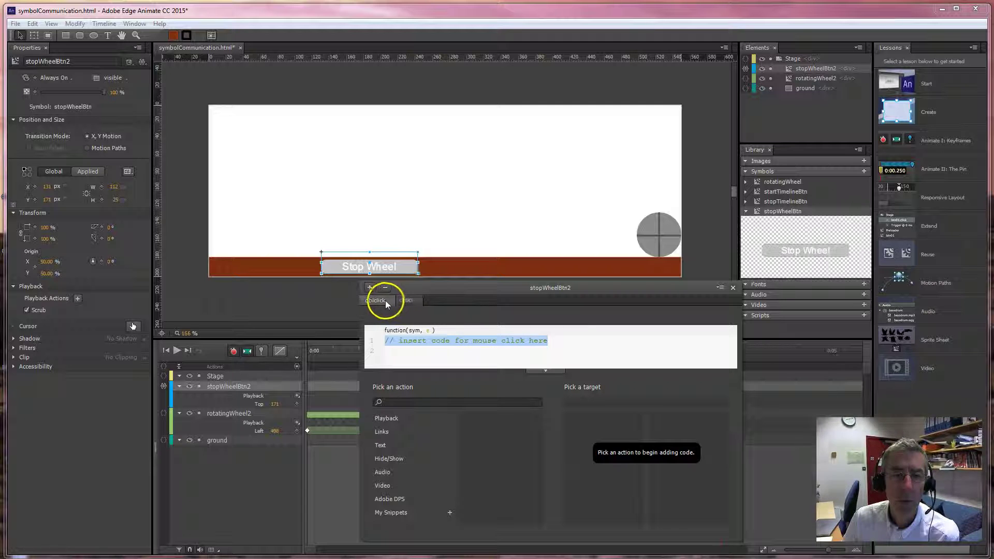
click(386, 302)
click(385, 288)
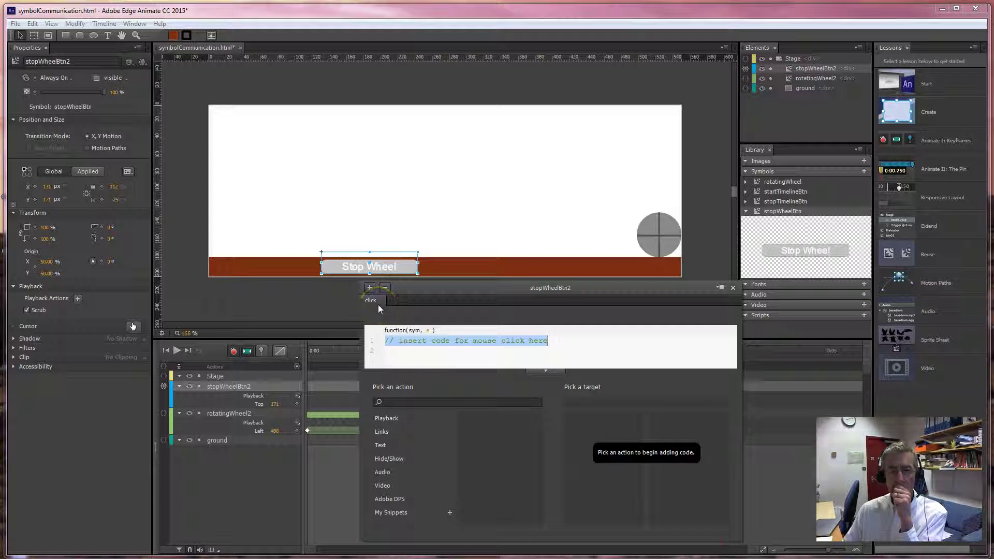
click(377, 308)
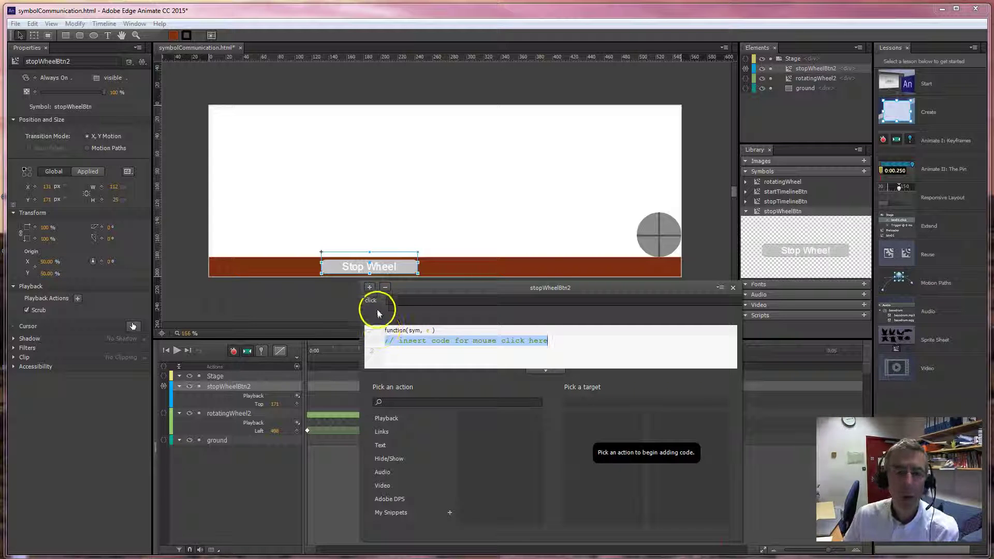
click(335, 327)
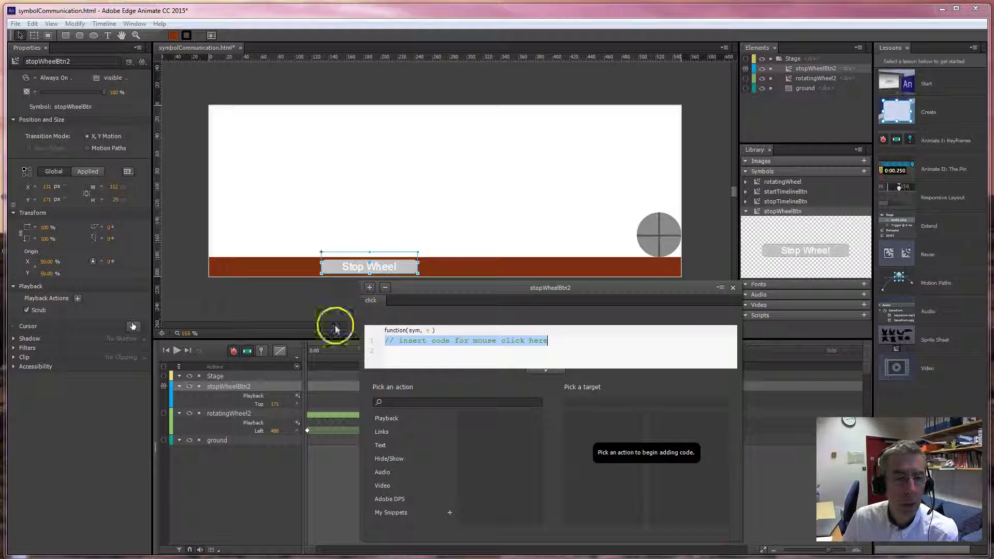
Insert a Playback Stop action targeting Stage > rotatingWheel2 into the click handler.
click(387, 417)
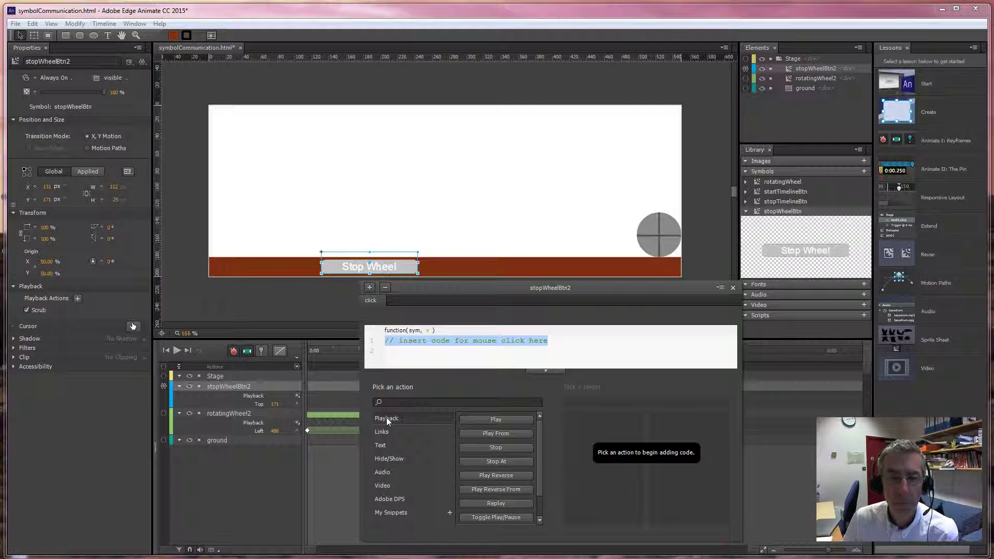
click(496, 448)
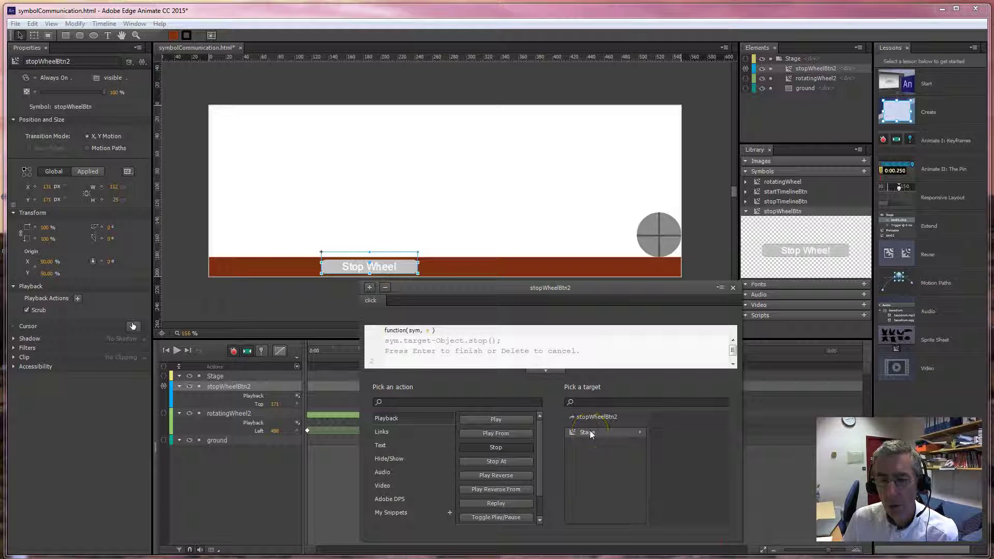
click(636, 435)
click(640, 431)
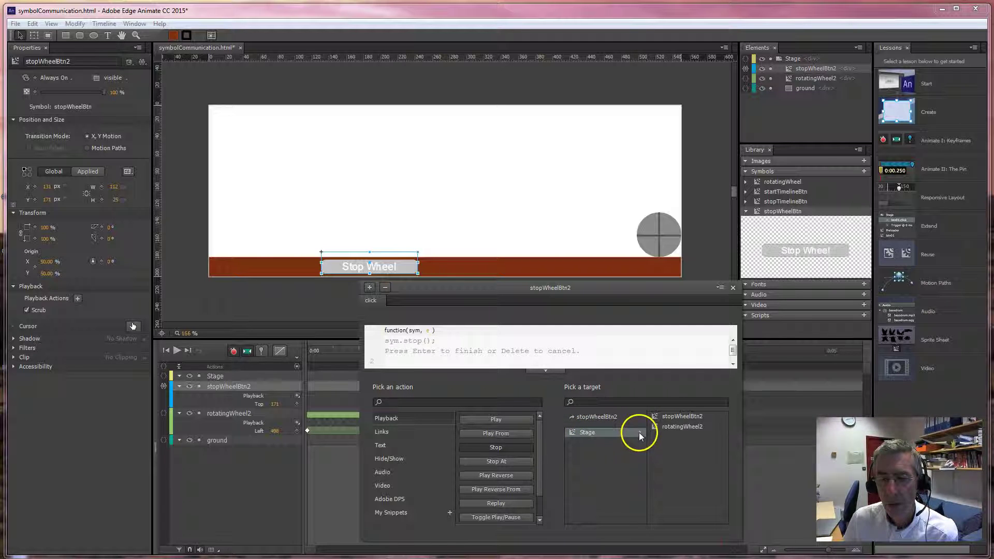
click(668, 424)
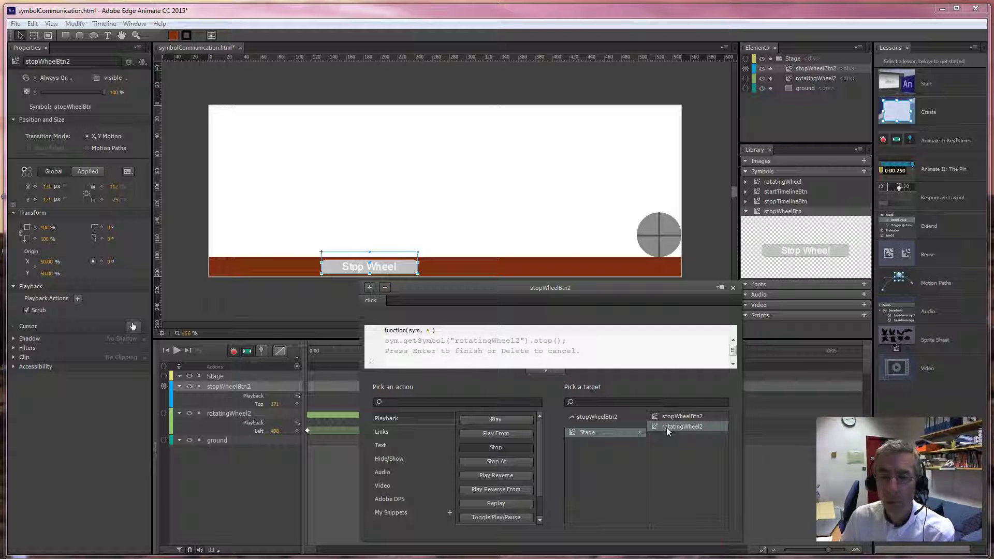
key(Return)
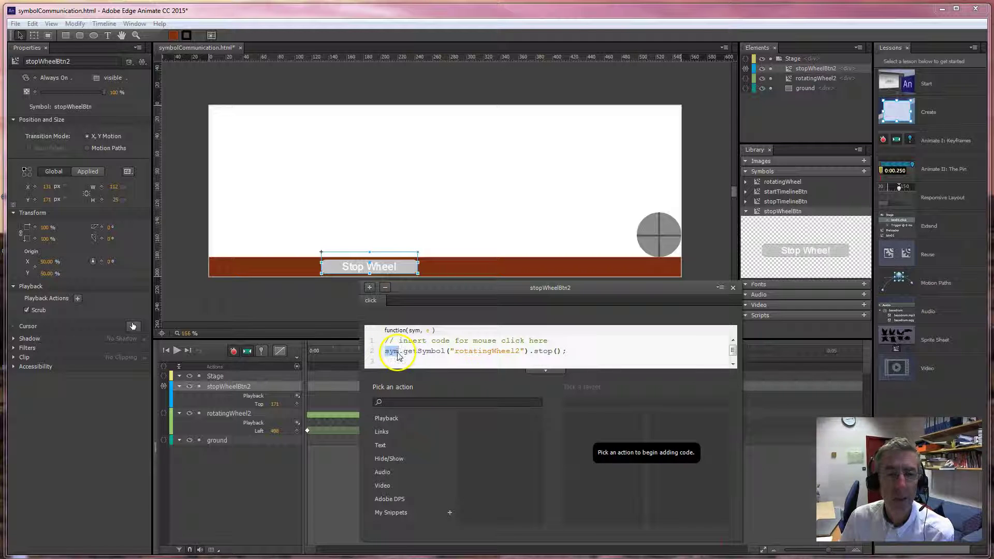
Review the generated getSymbol("rotatingWheel2").stop() code, then preview in the browser.
drag(403, 352, 524, 352)
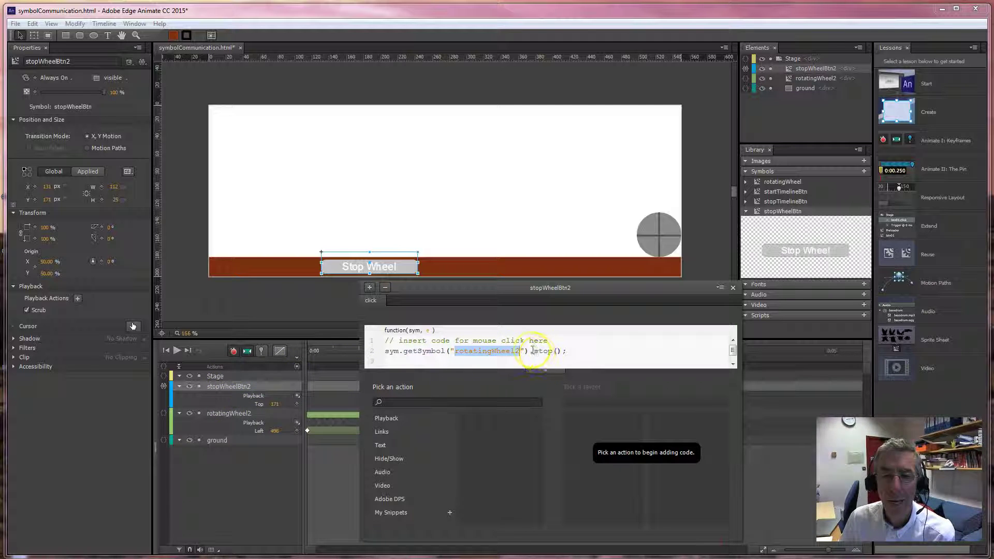
drag(533, 351, 560, 351)
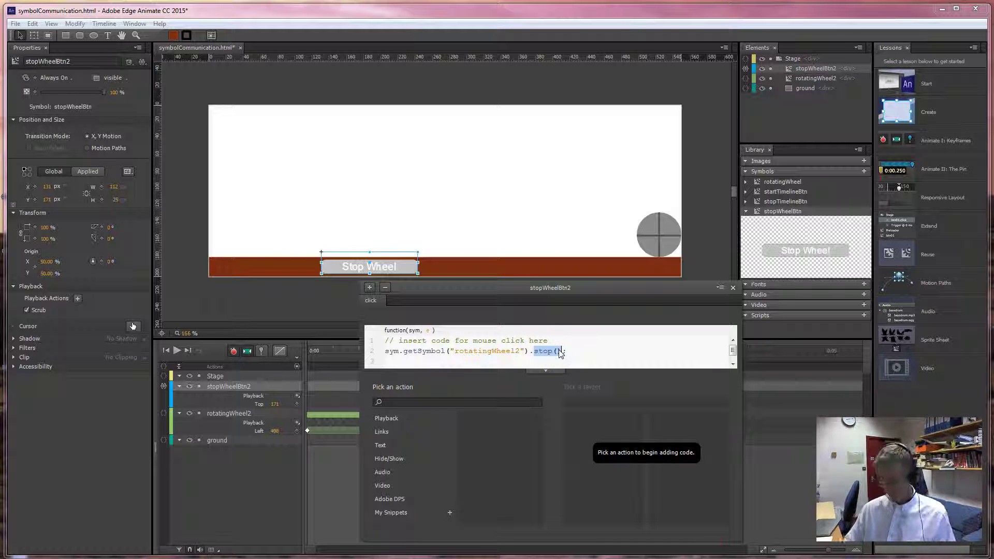
key(ctrl+Return)
Confirm Stop Wheel halts the rolling wheel in the preview, then close Internet Explorer.
click(397, 264)
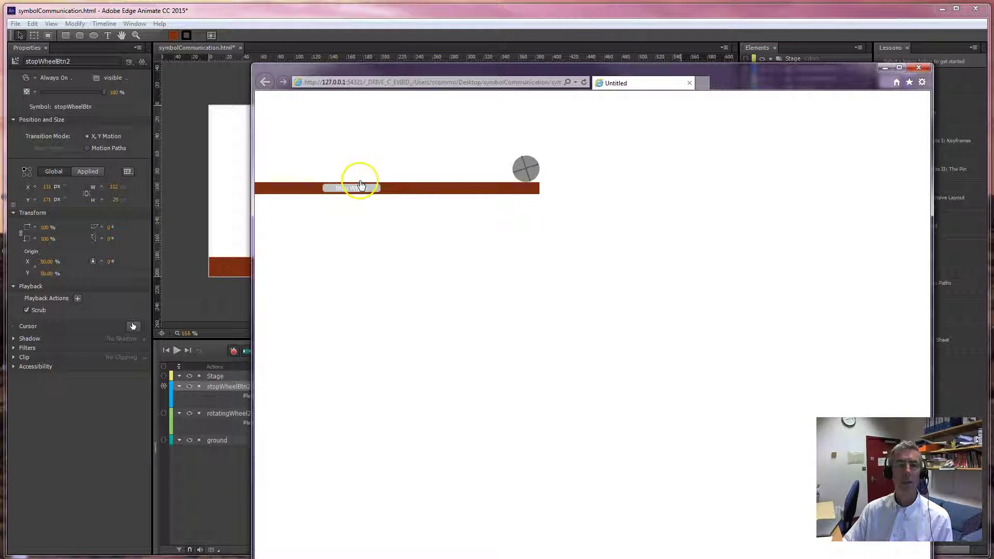
click(524, 168)
click(919, 68)
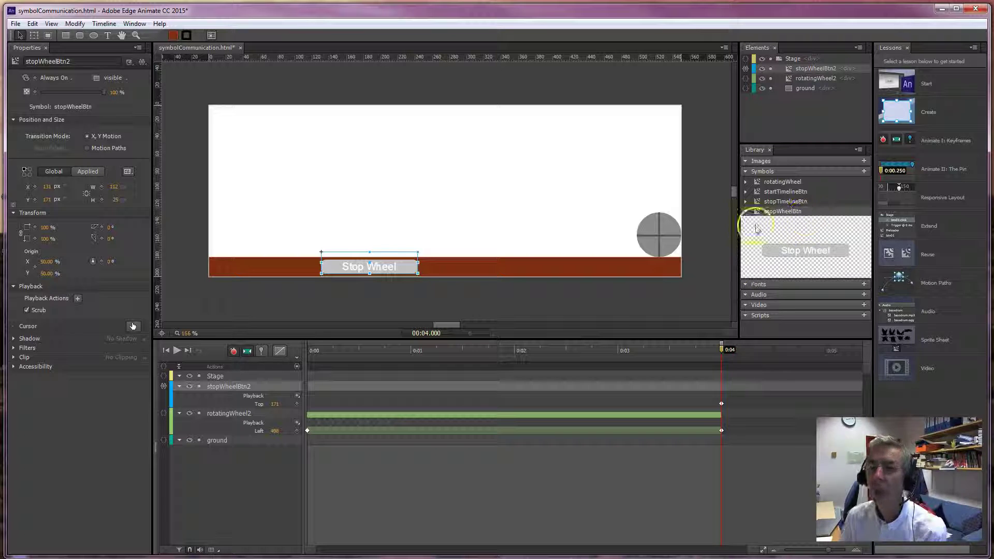
Drag a stopTimelineBtn instance from the Library onto the ground bar and give it the pointer cursor.
drag(753, 230, 481, 268)
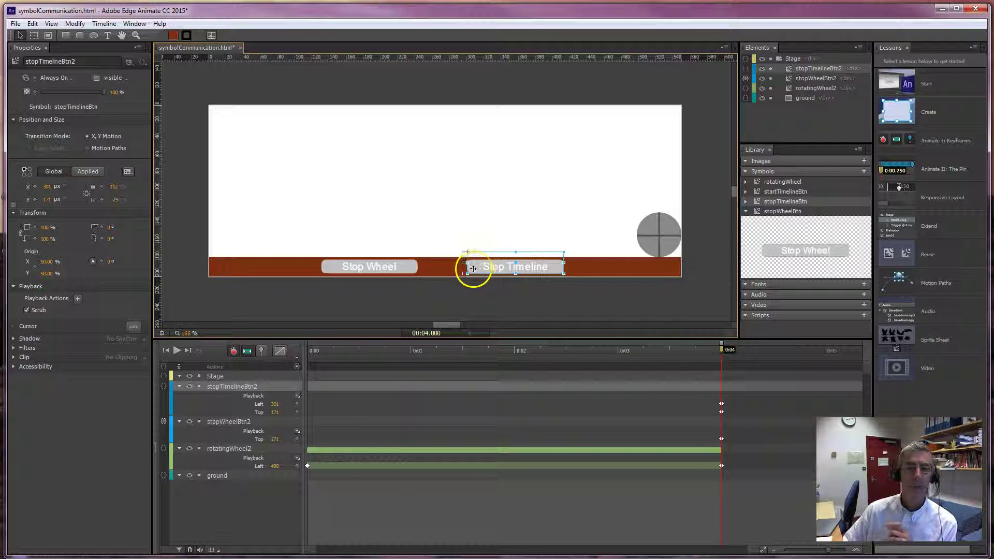
click(133, 327)
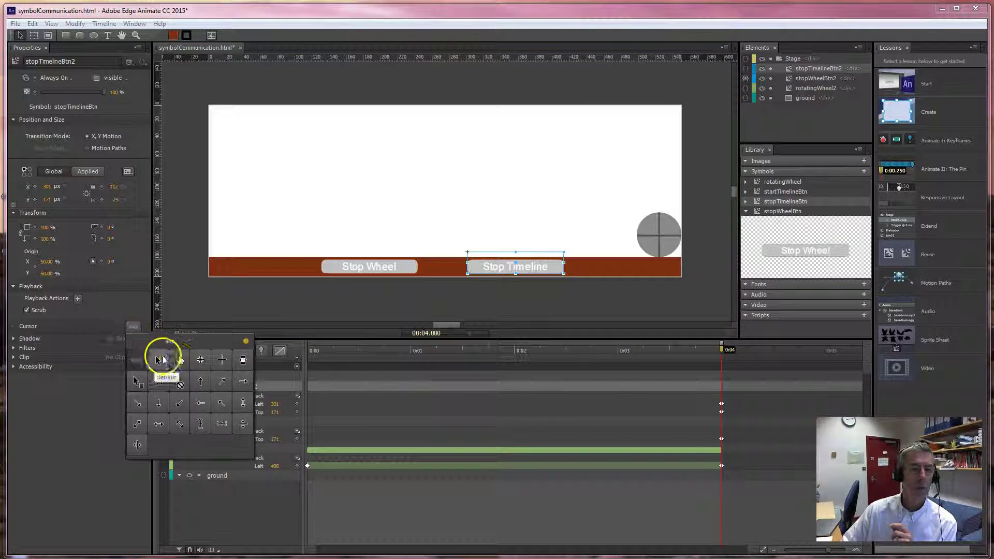
click(180, 361)
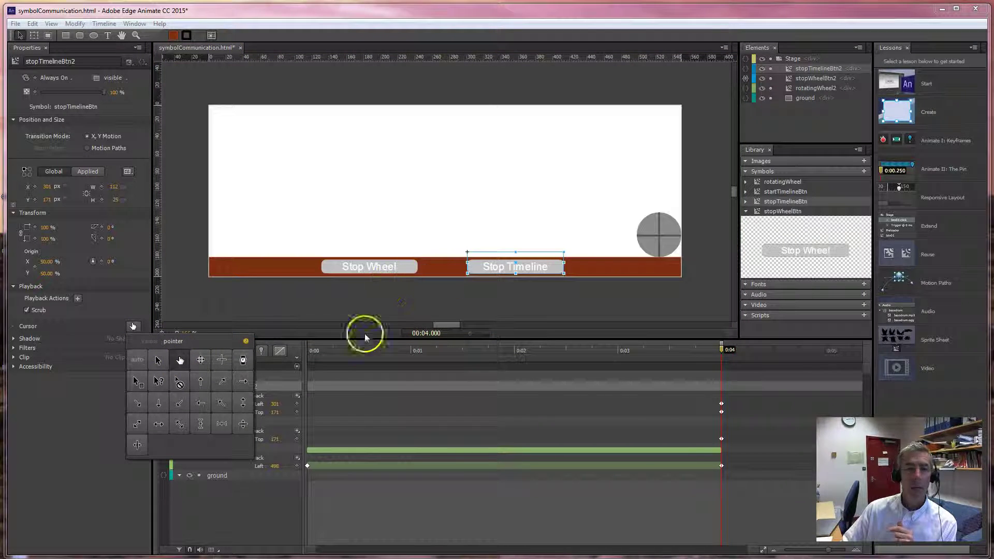
click(367, 308)
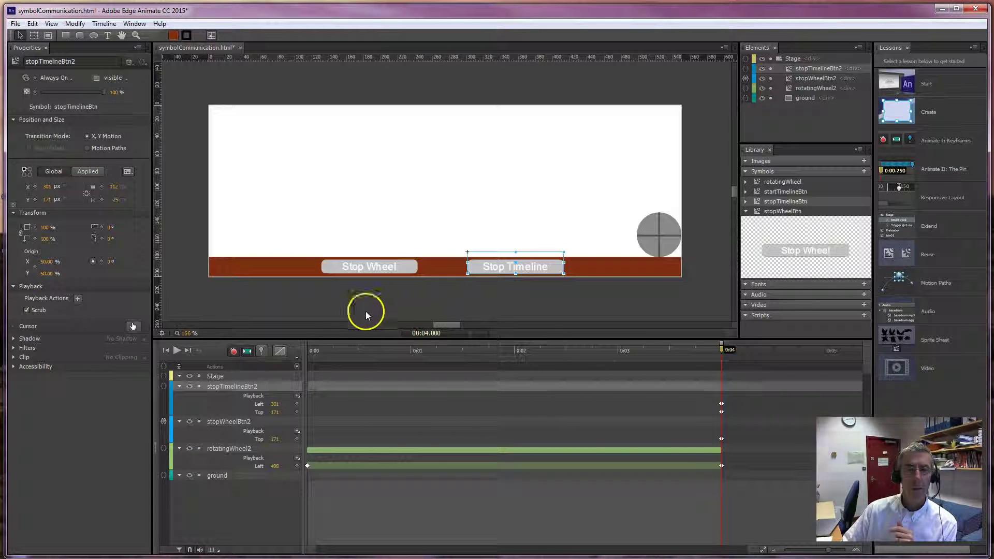
Add a click handler to stopTimelineBtn2 containing sym.stop(); targeting the Stage timeline.
click(164, 386)
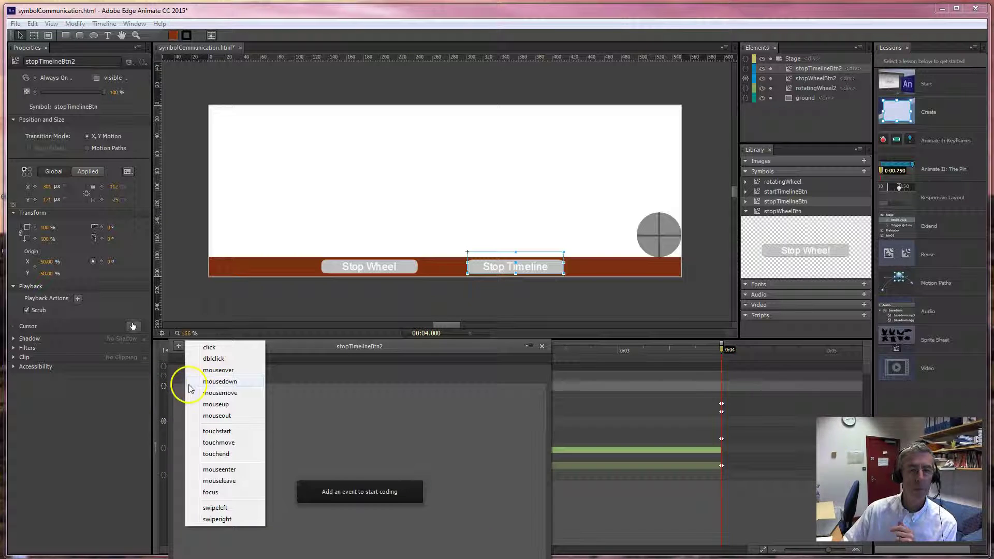
click(209, 348)
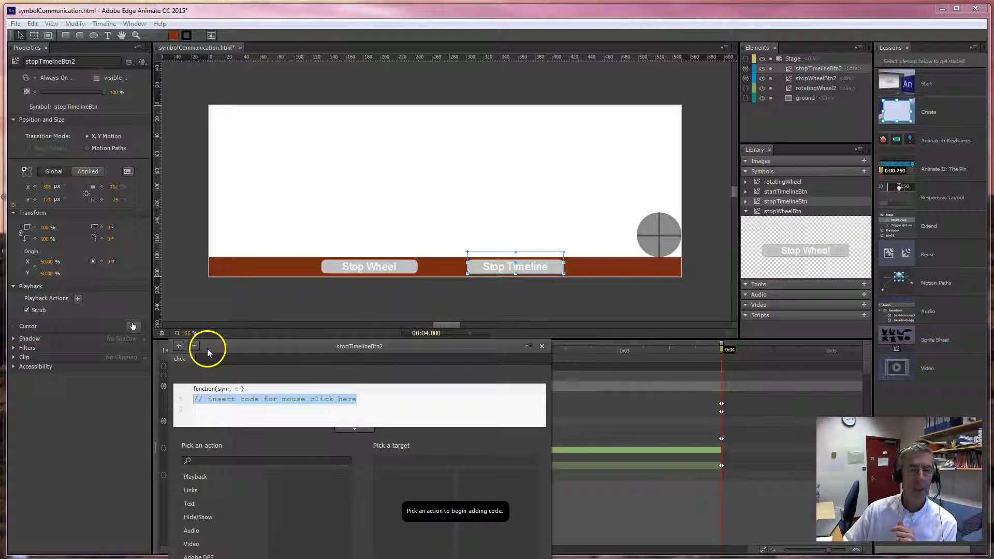
click(199, 478)
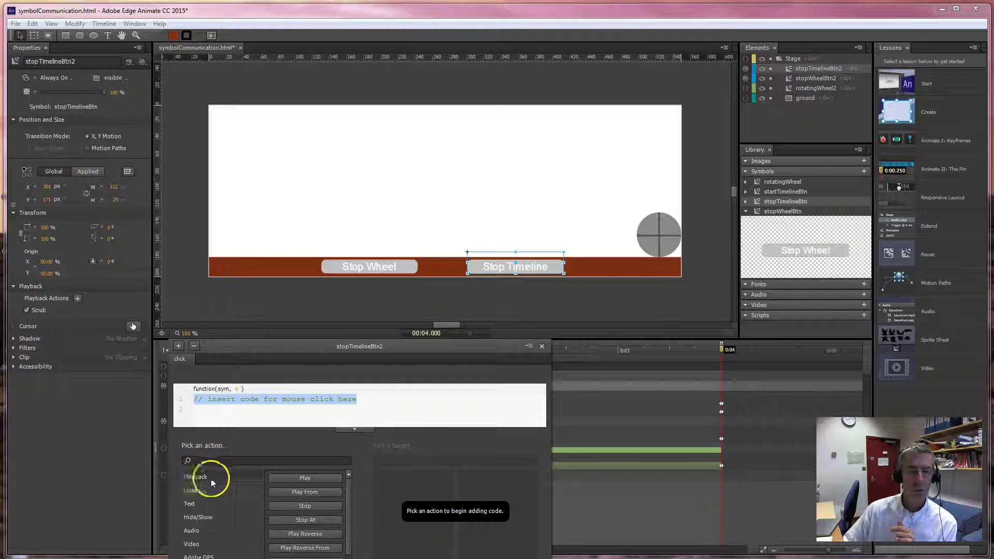
click(305, 506)
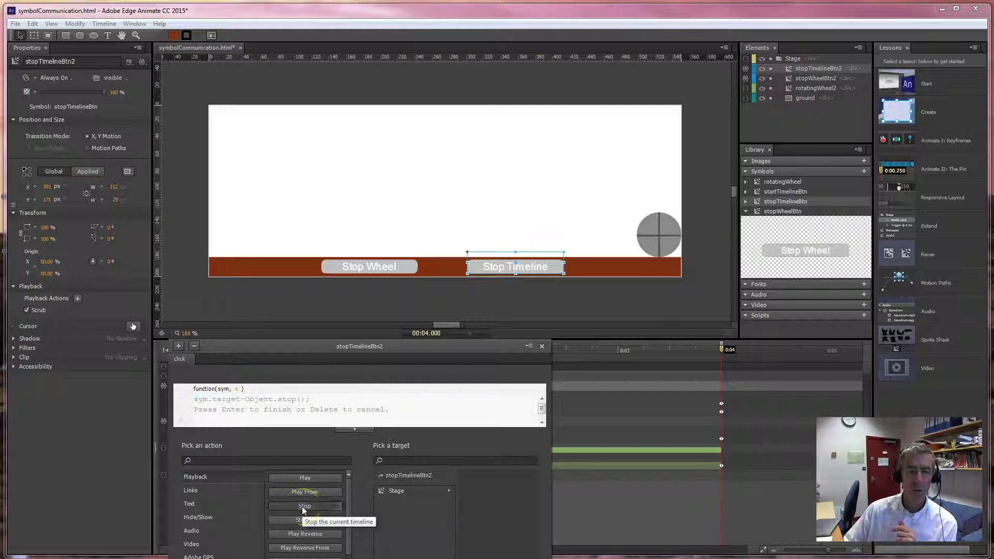
click(400, 493)
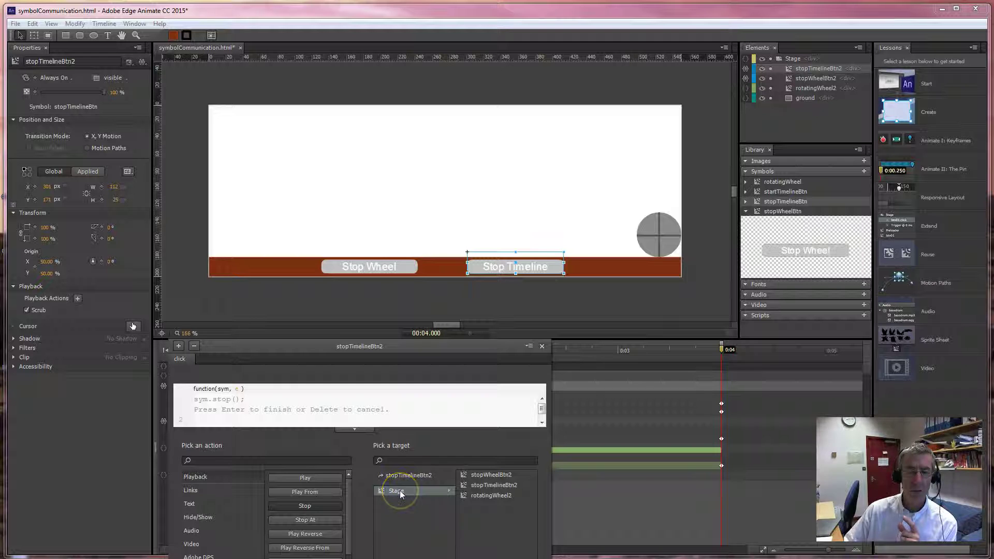
key(Return)
click(200, 414)
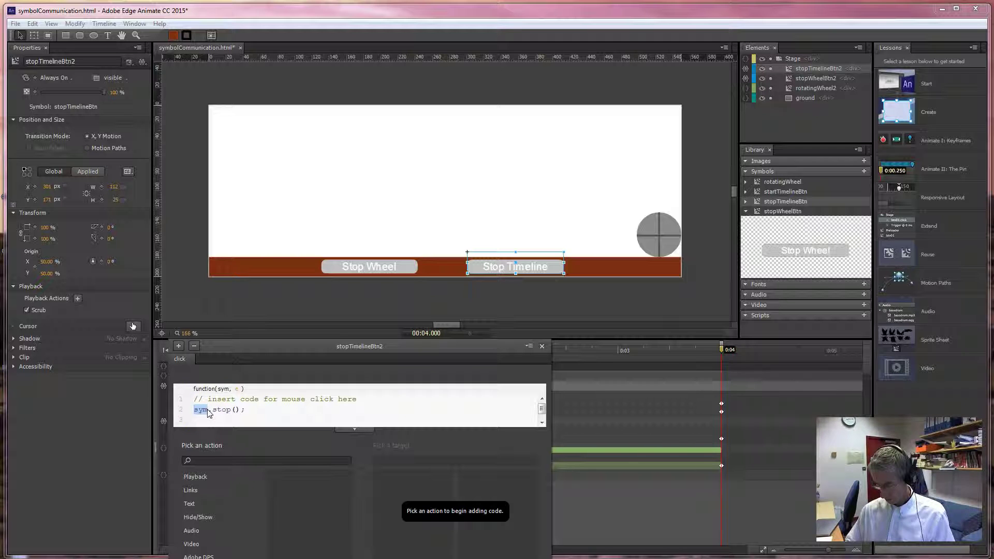
Test Stop Timeline in a browser preview, then move Stop Wheel below the ground bar to X 127, Y 200.
key(ctrl+Return)
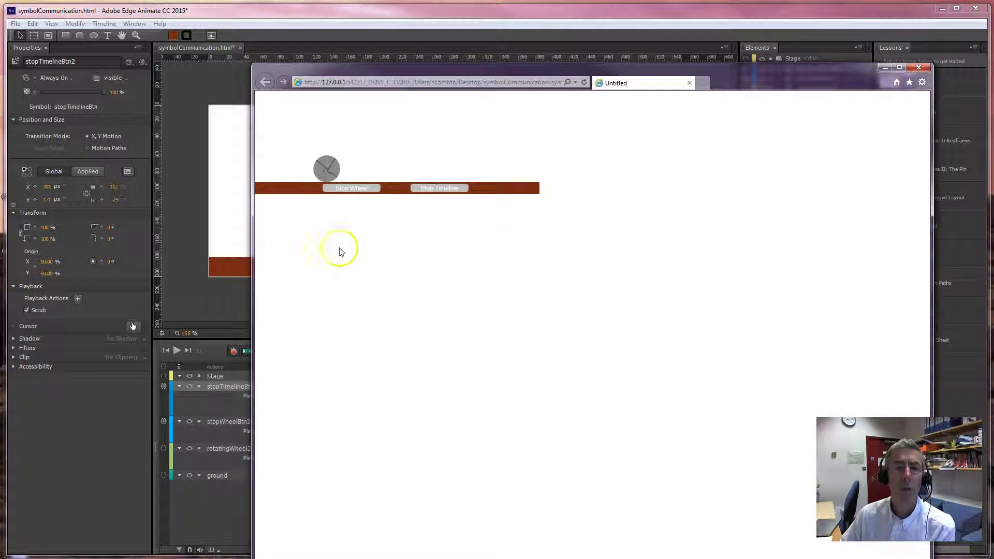
click(418, 188)
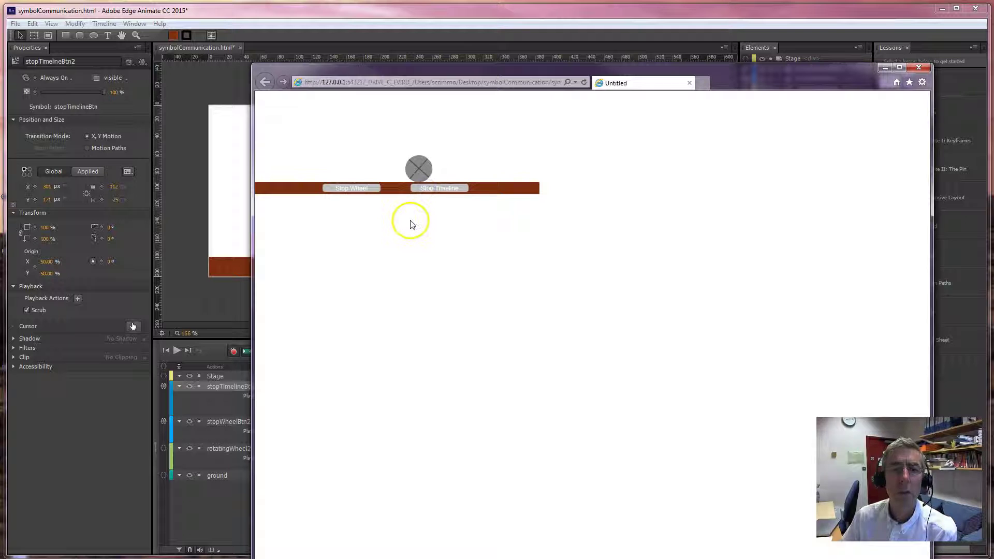
click(918, 68)
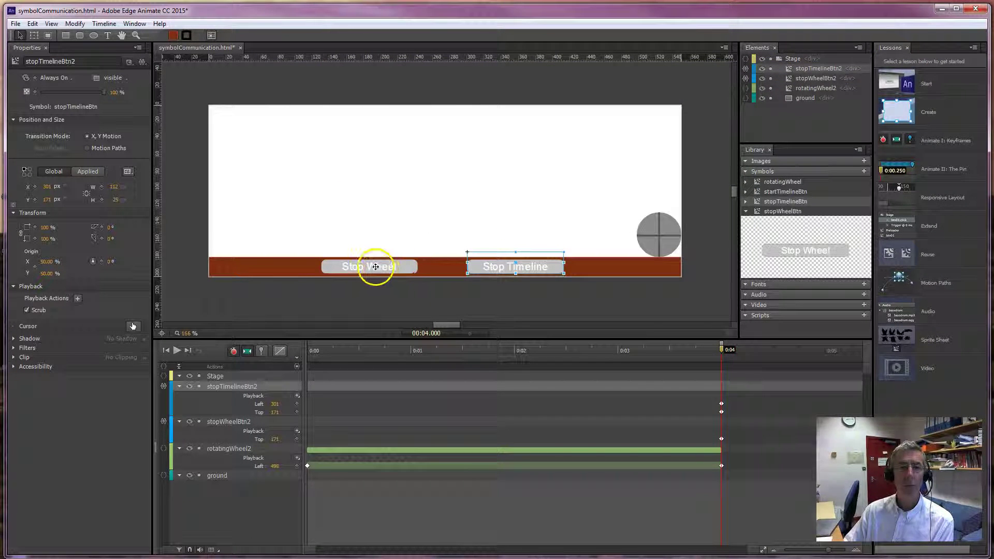
drag(375, 267, 372, 295)
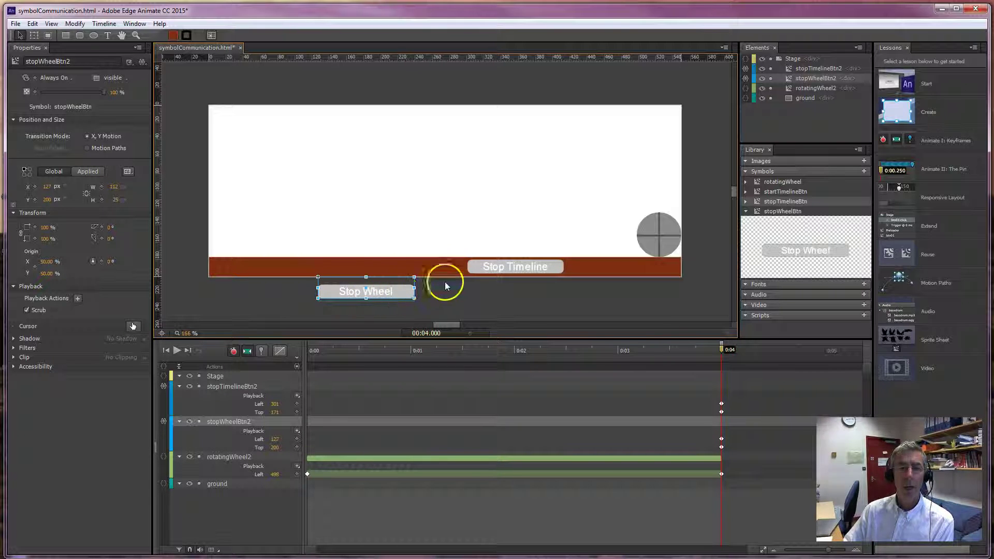
click(477, 266)
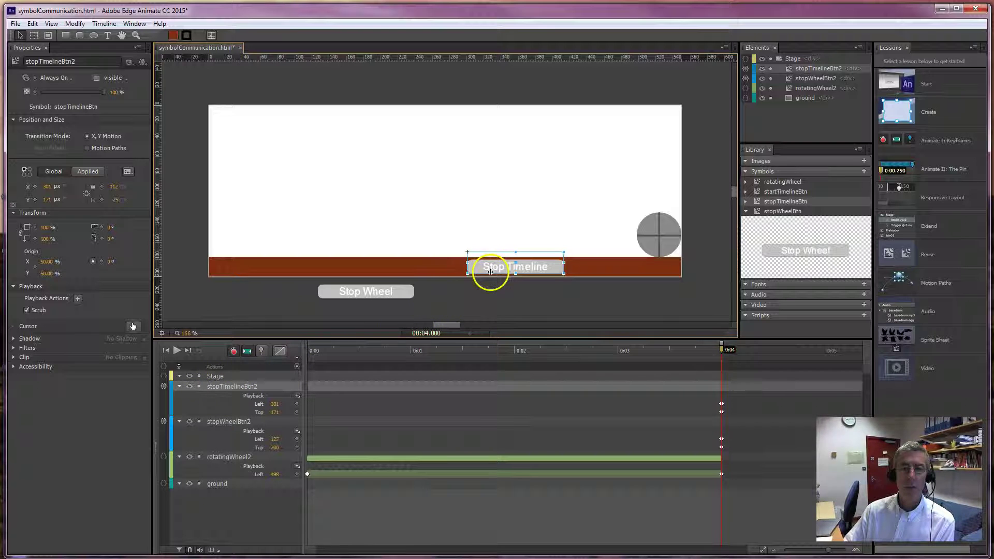
Add a second Playback Stop action targeting rotatingWheel2 to the Stop Timeline click handler.
click(163, 386)
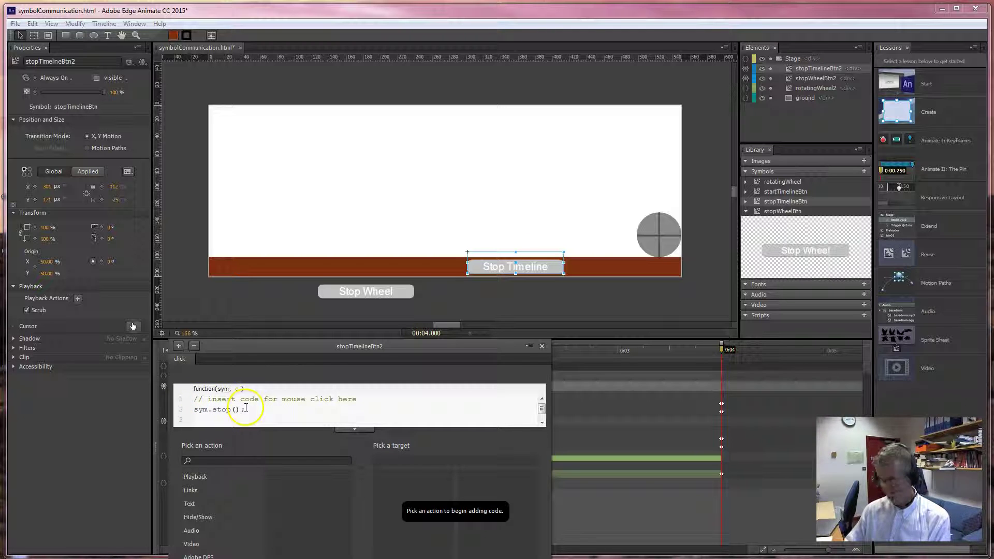
click(195, 477)
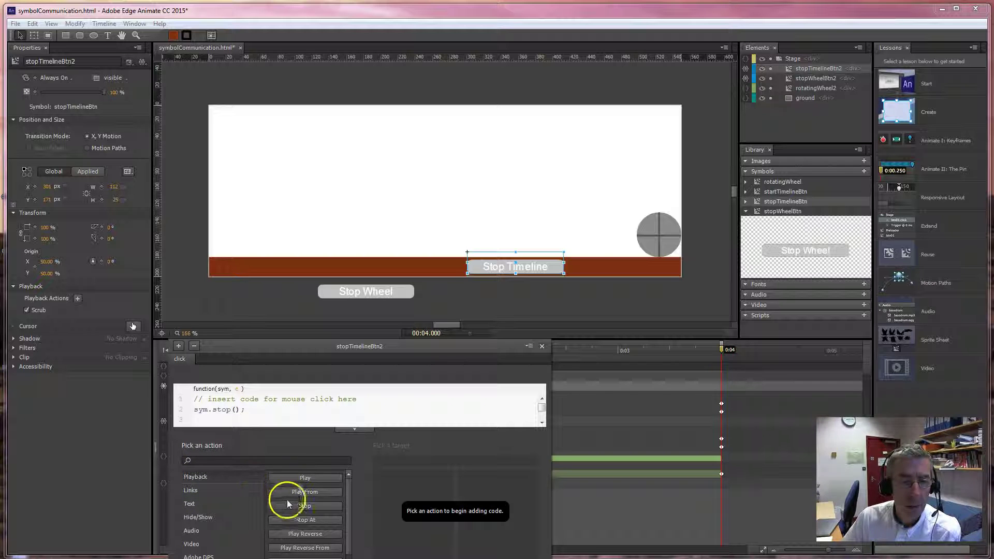
click(314, 507)
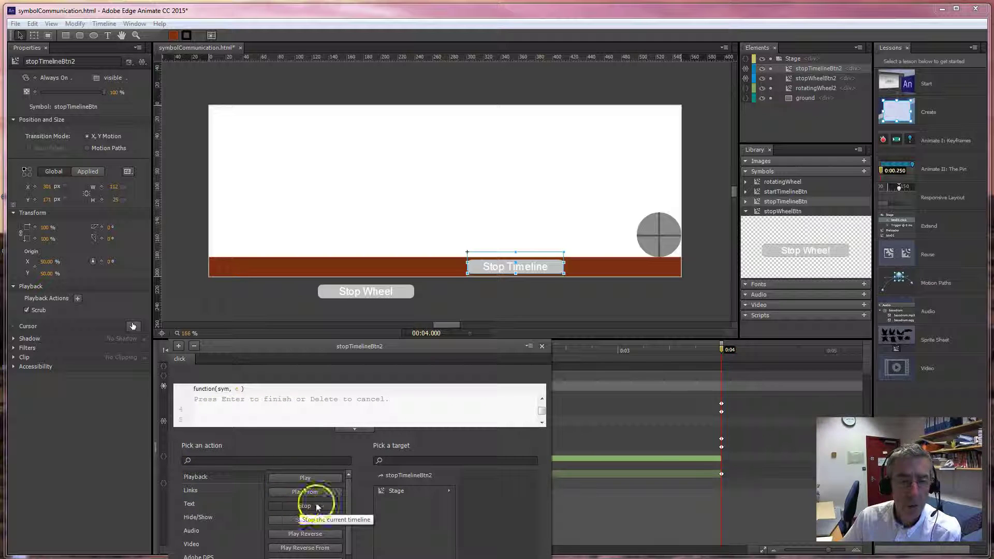
click(408, 490)
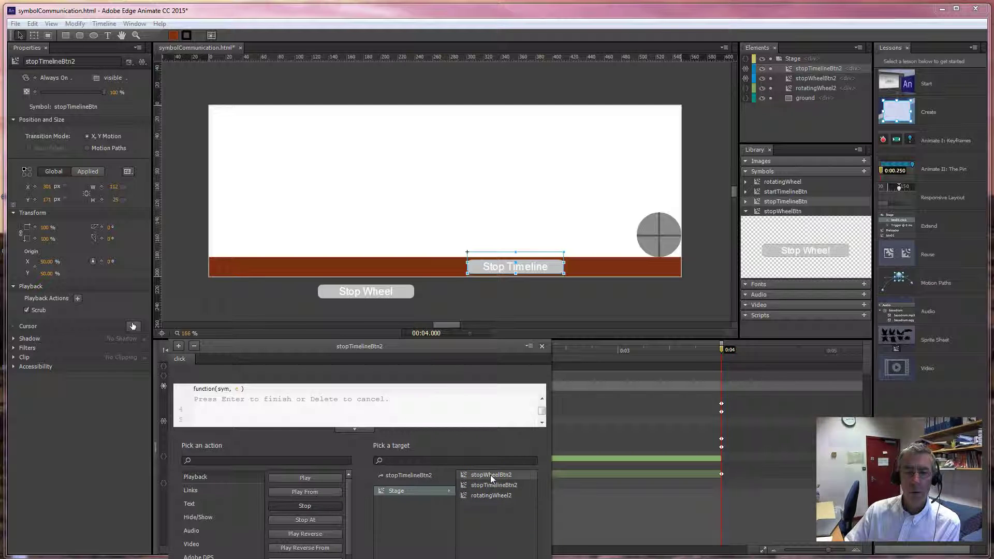
click(493, 496)
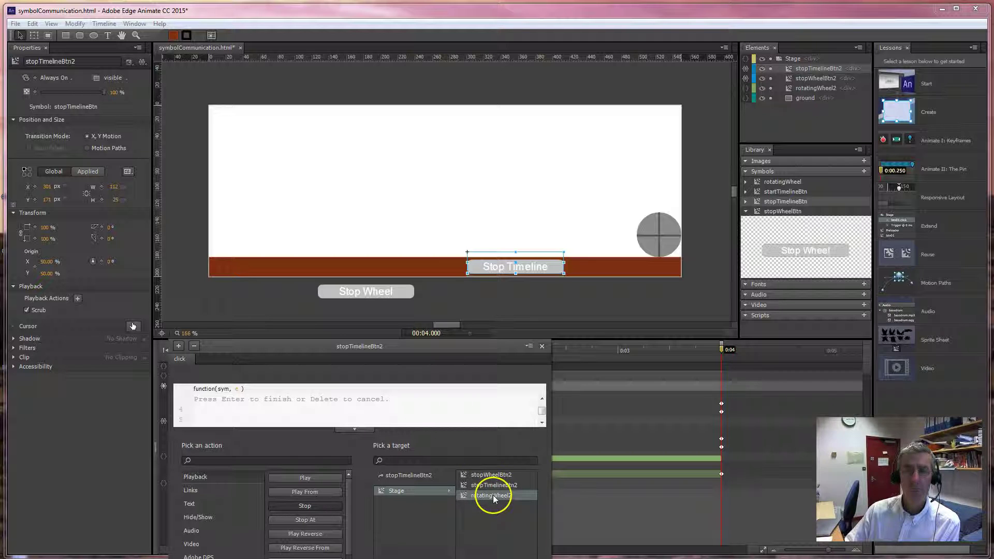
Delete the empty code line, close the code panel, and check the result in a browser preview.
click(203, 399)
key(Delete)
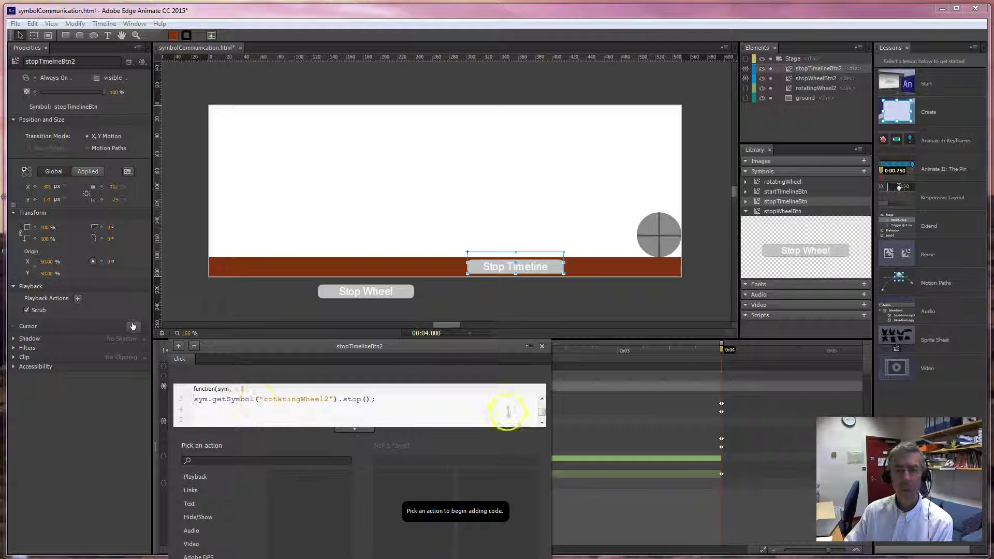
click(541, 400)
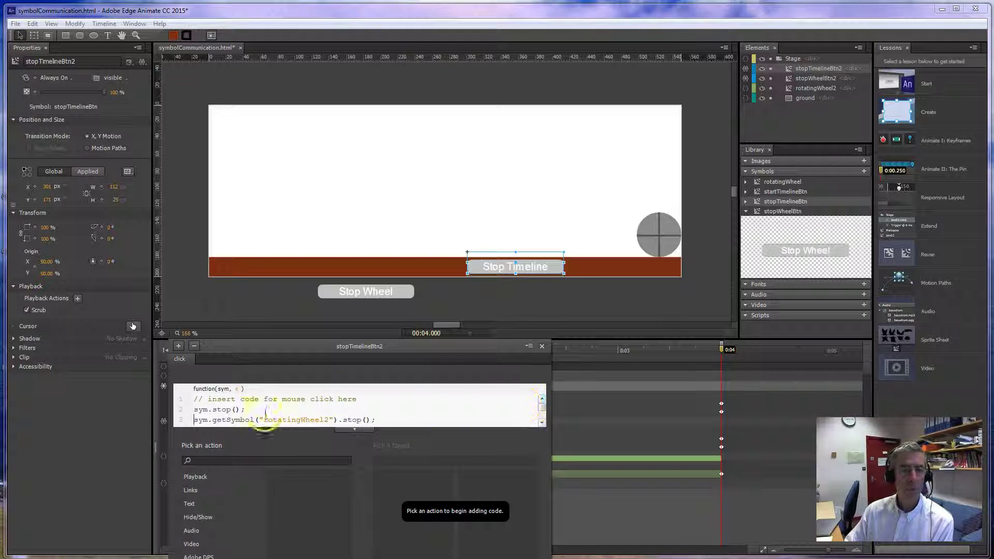
drag(195, 410, 396, 423)
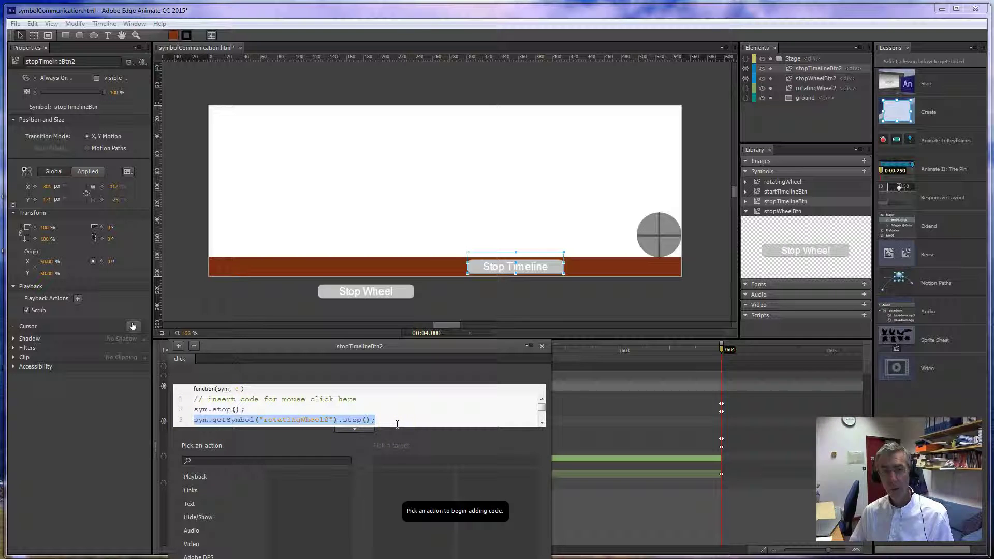
click(354, 298)
key(ctrl+Return)
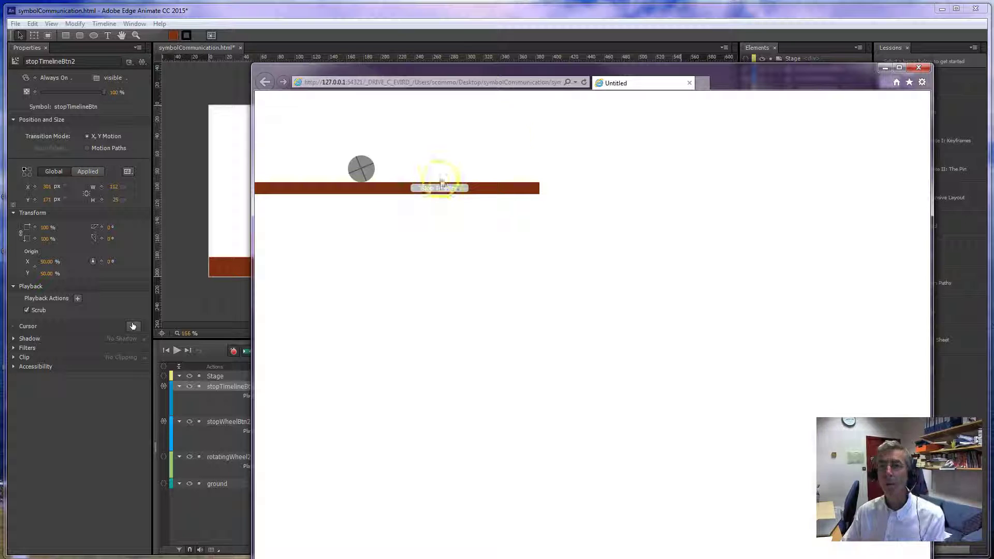
click(918, 68)
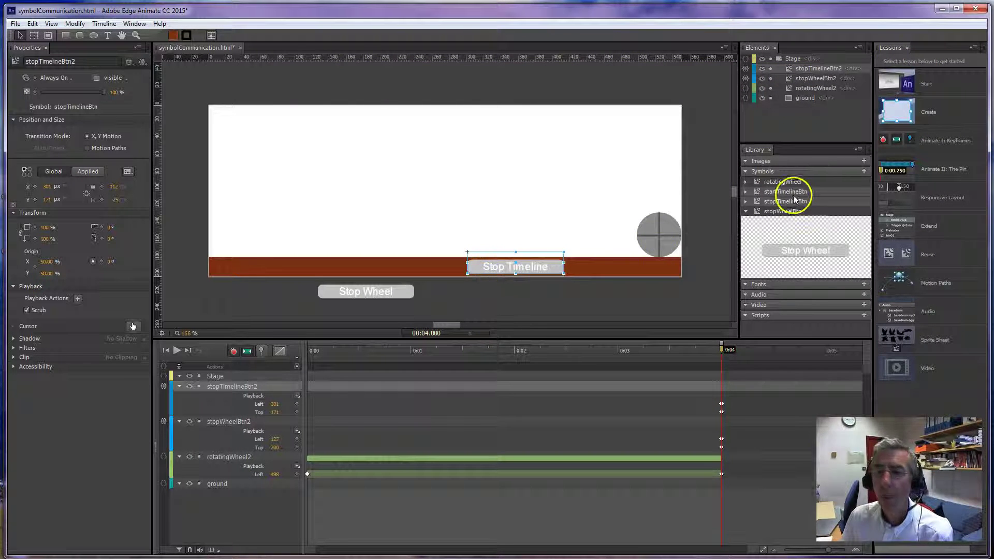
Duplicate the stopWheelBtn library symbol and rename the copy stopWheelBtn_1 to 'thing'.
click(777, 202)
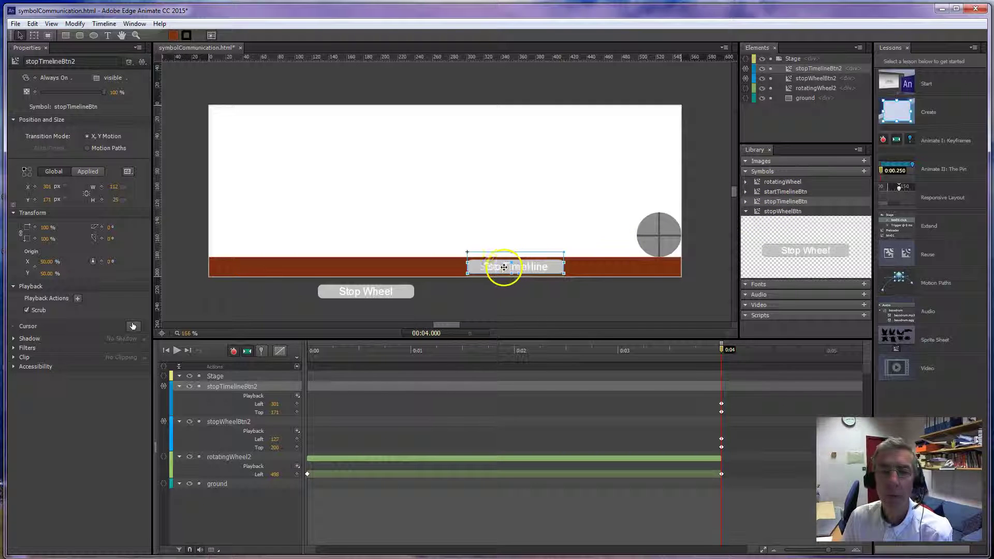
click(771, 213)
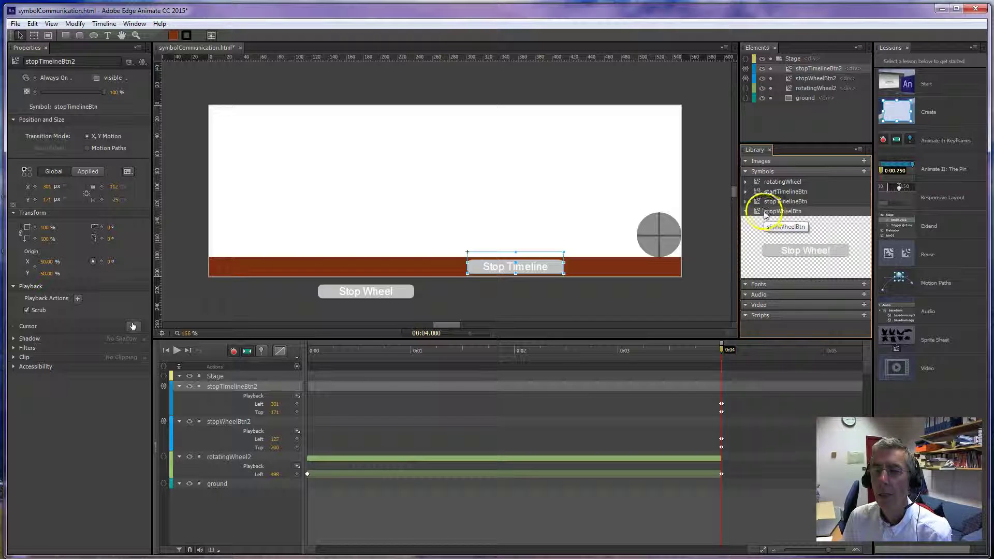
right_click(760, 214)
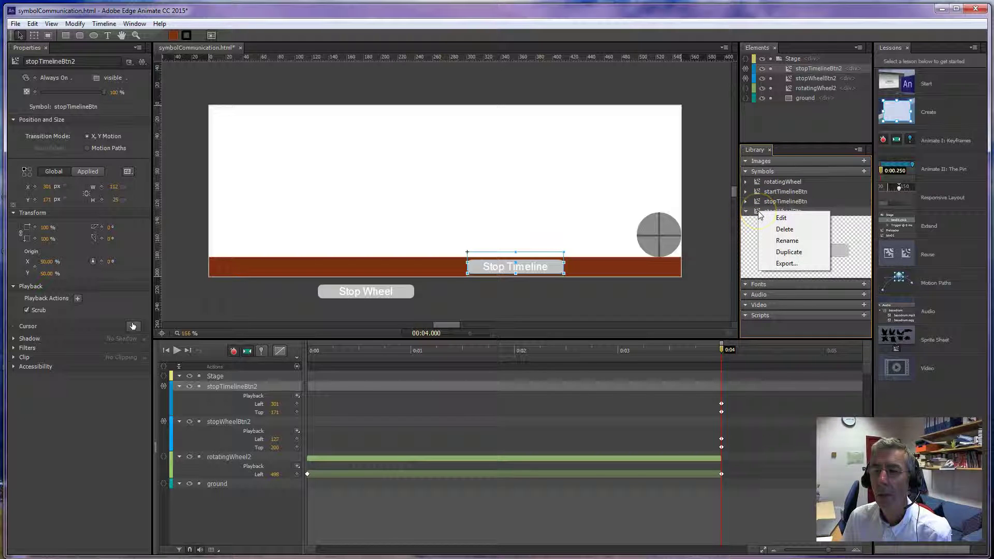
click(787, 253)
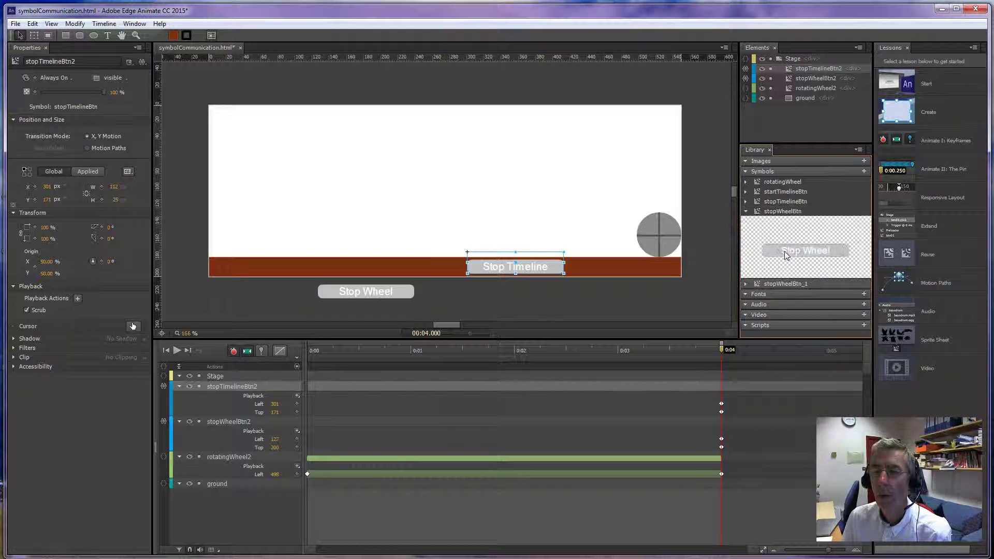
click(747, 284)
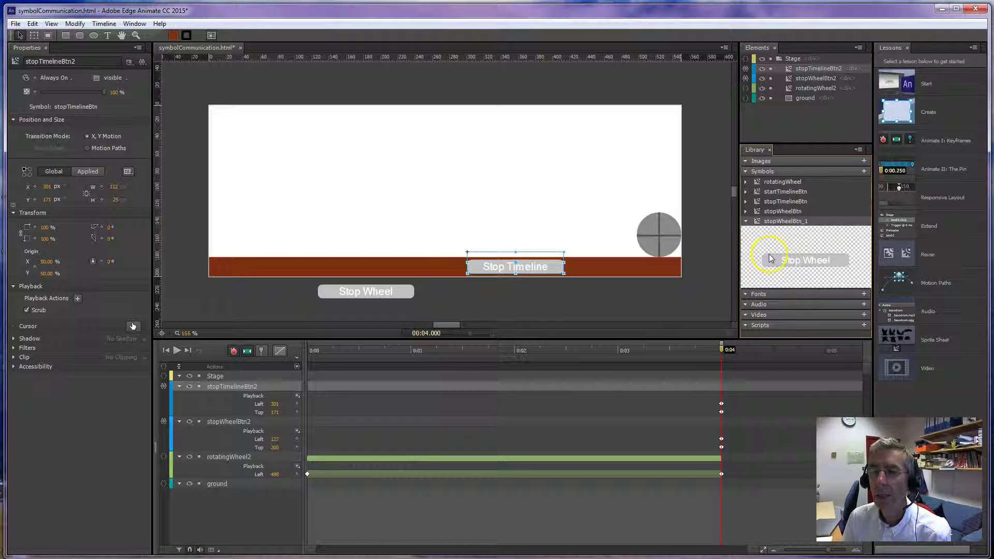
double_click(773, 221)
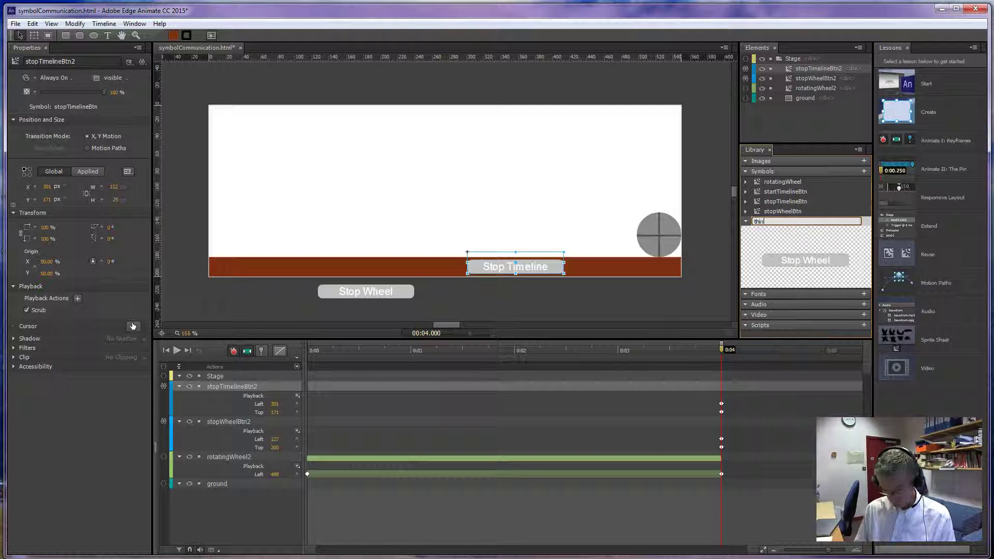
text(thing)
click(794, 261)
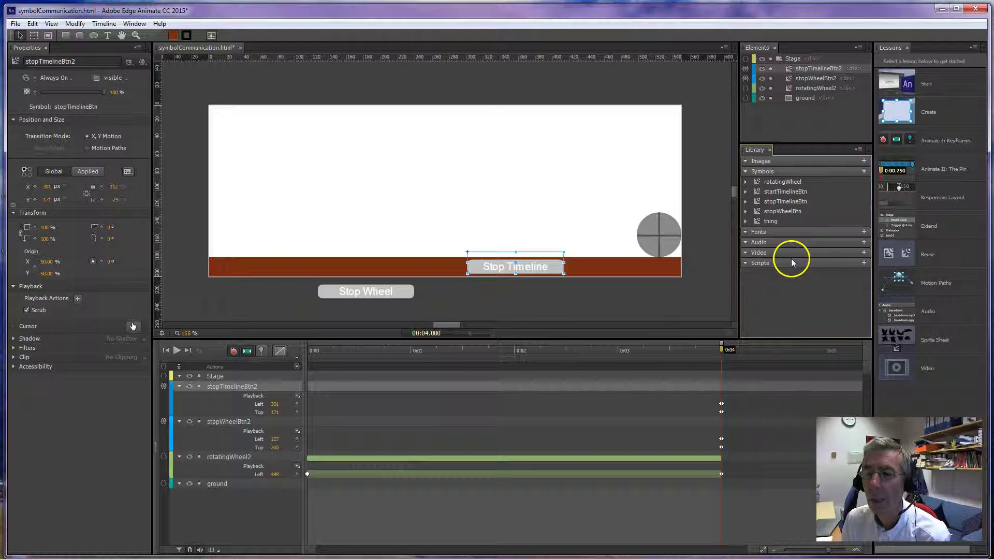
Inside the thing symbol, delete the 'Stop Wheel' label text.
double_click(760, 222)
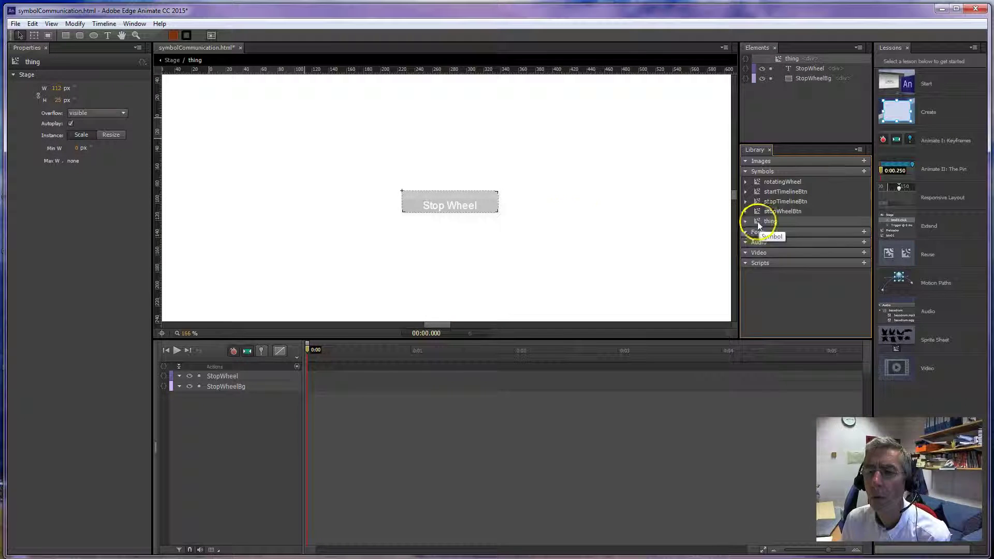
double_click(437, 205)
drag(428, 203, 481, 203)
key(BackSpace)
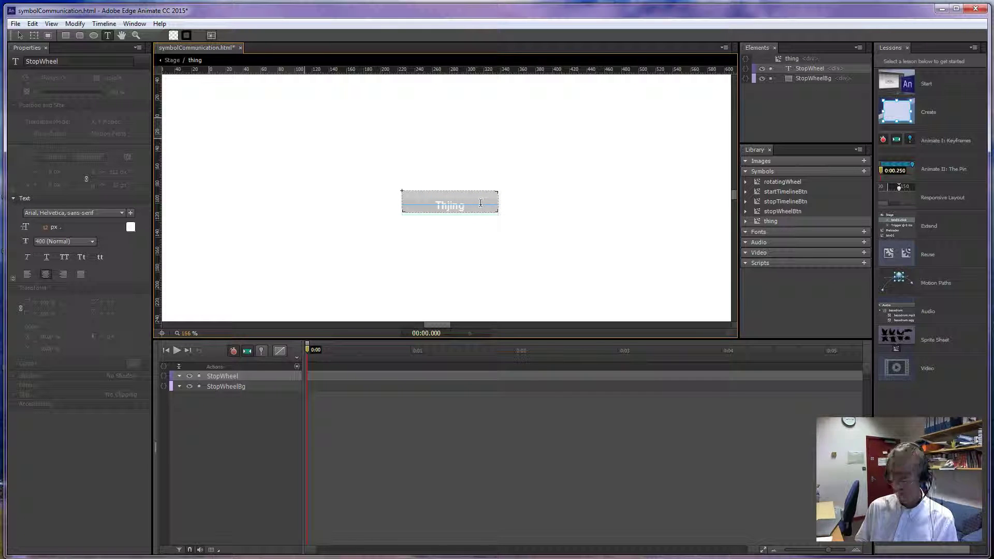
click(489, 244)
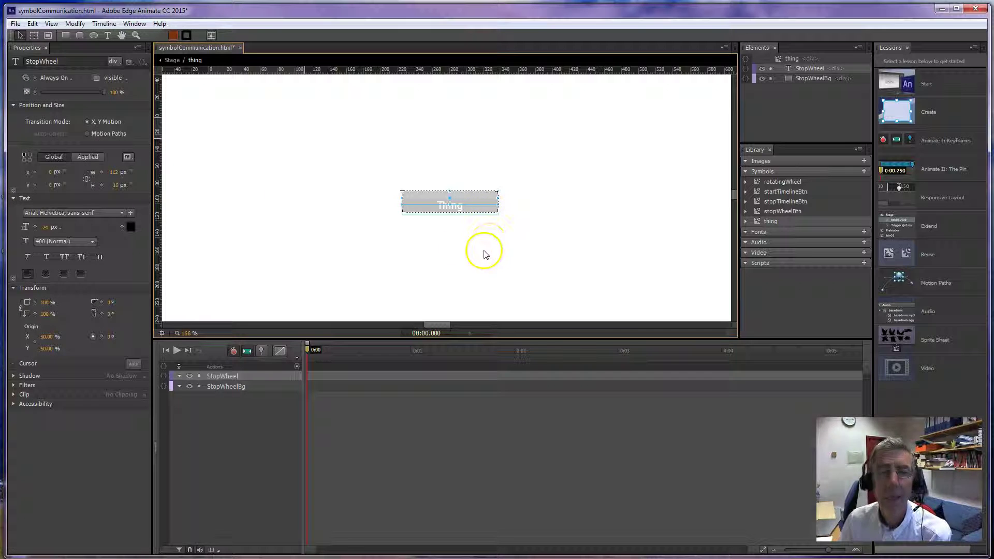
Back on the main Stage, delete the thing symbol from the Library.
click(172, 60)
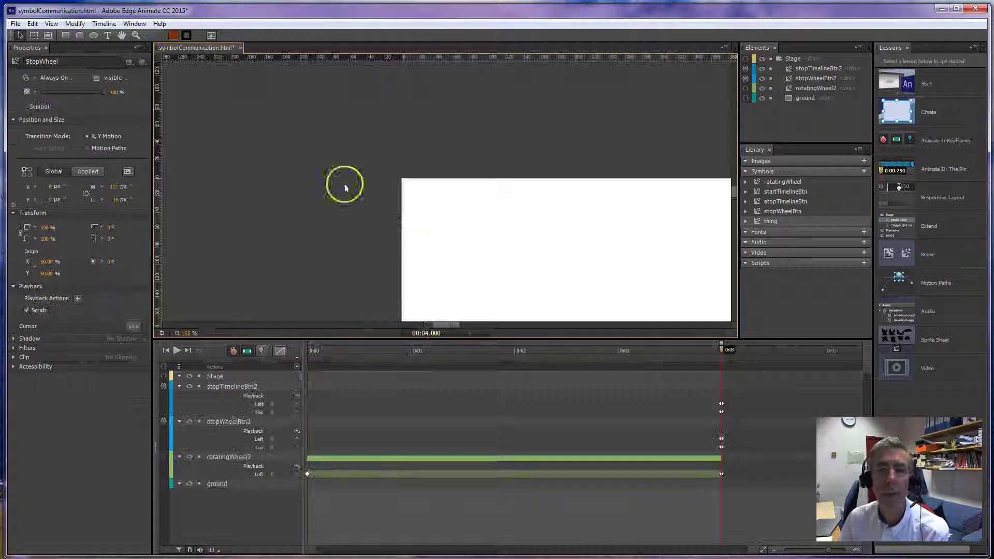
click(747, 221)
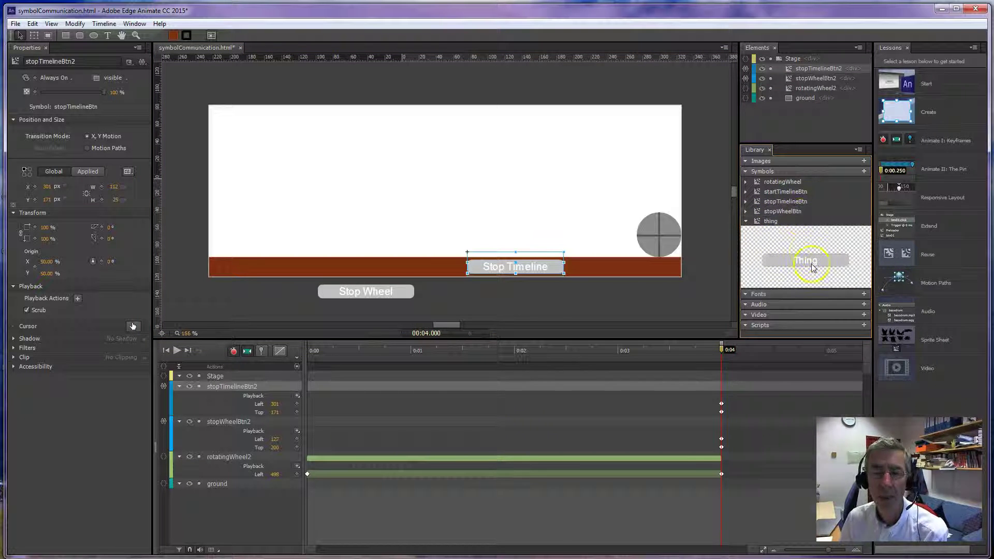
right_click(765, 222)
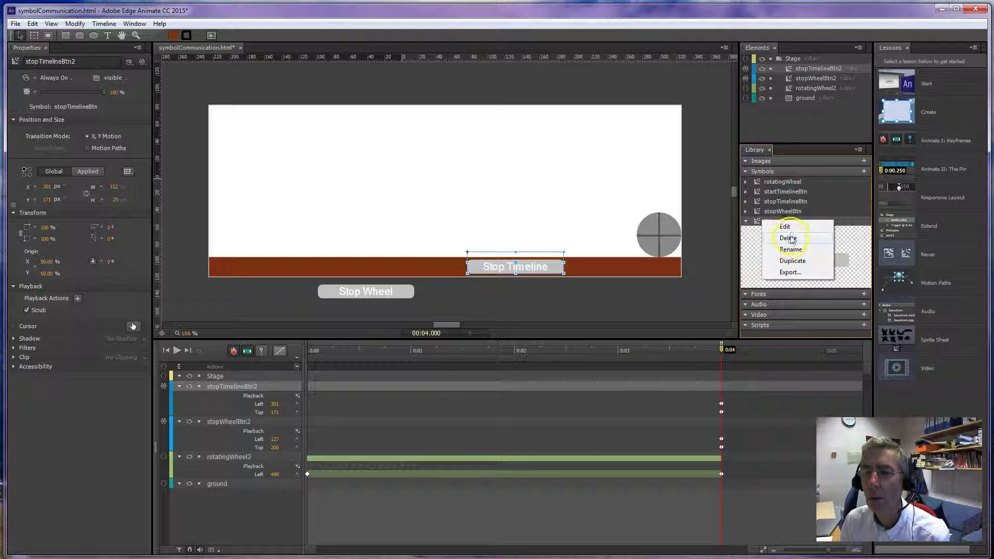
click(788, 238)
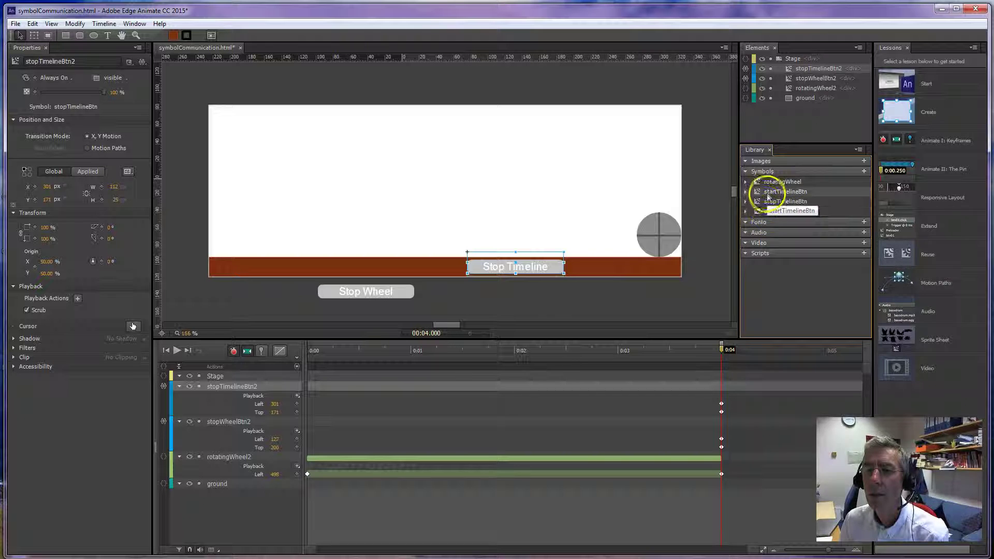
Place startTimelineBtn beside Stop Timeline and give it a click handler that plays the Stage timeline.
drag(768, 191, 584, 267)
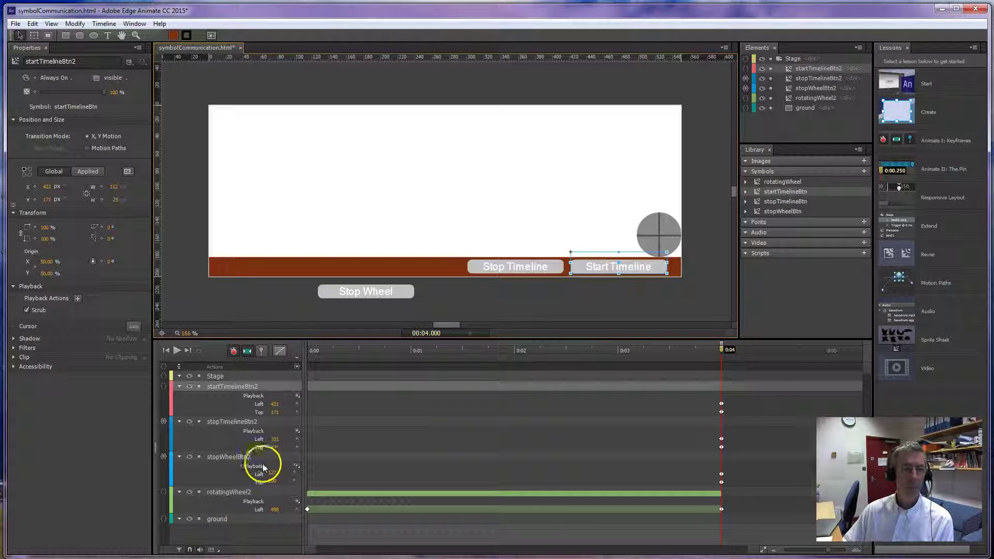
click(163, 384)
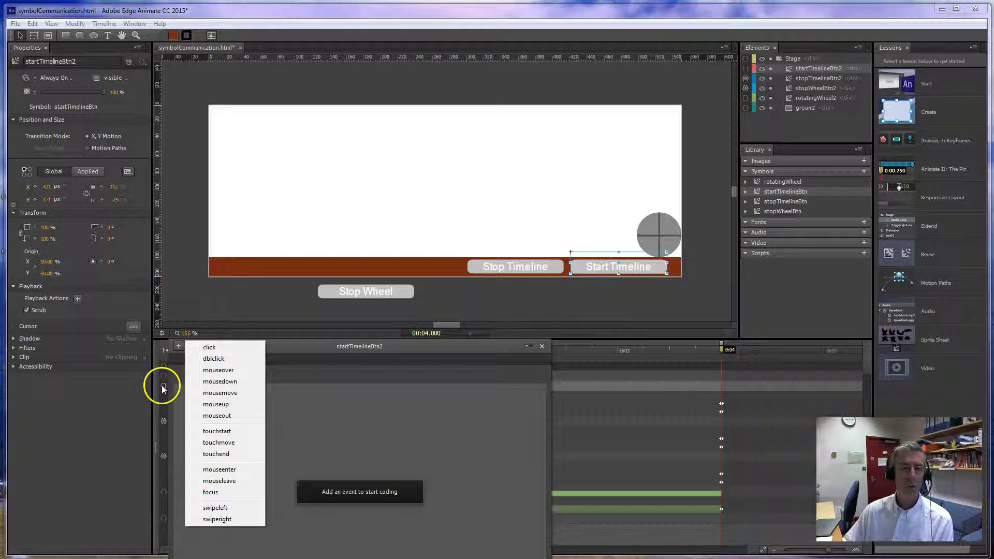
click(208, 347)
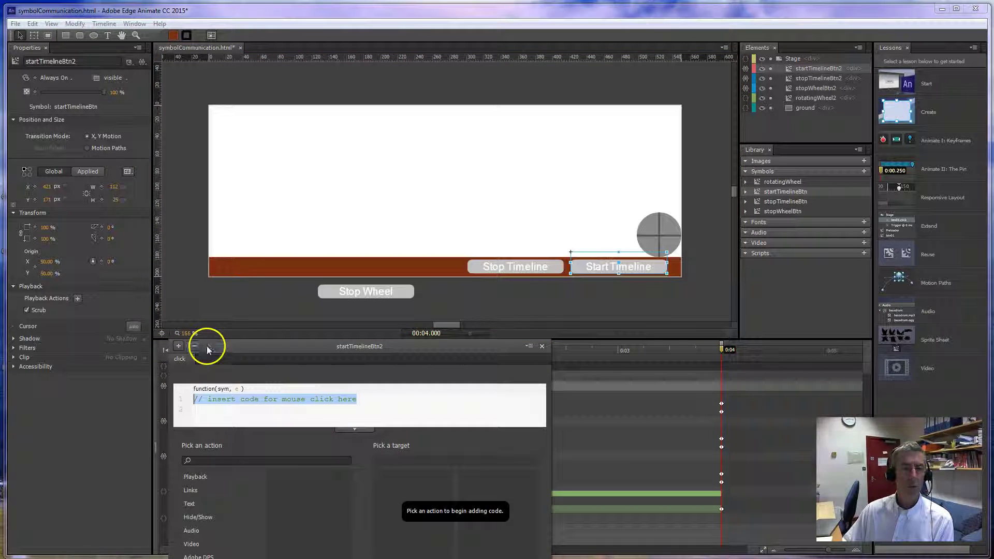
click(201, 477)
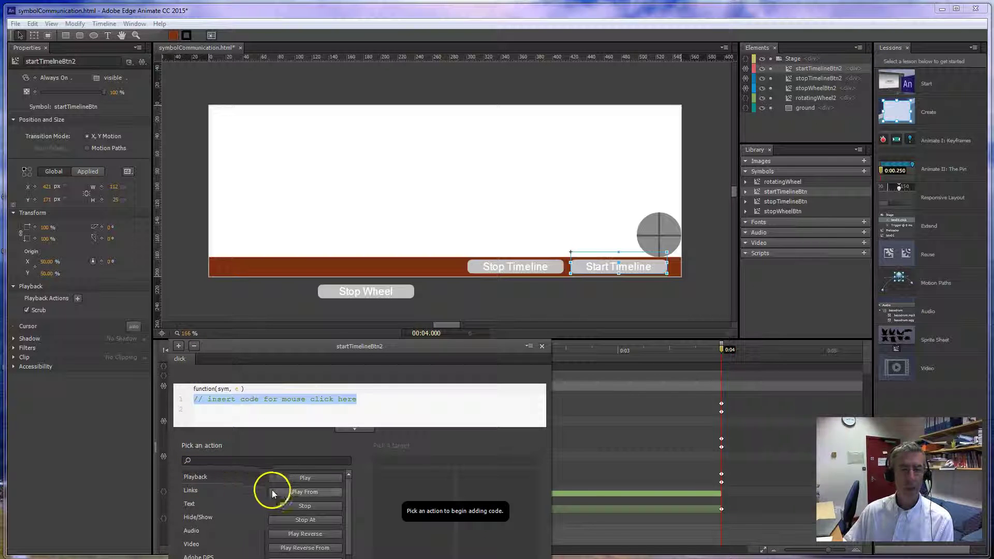
click(303, 479)
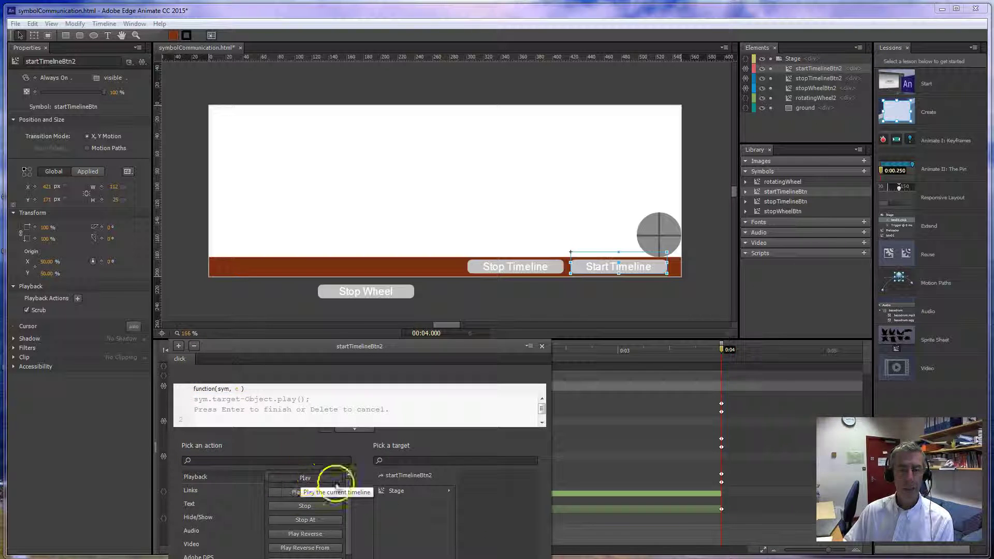
click(397, 491)
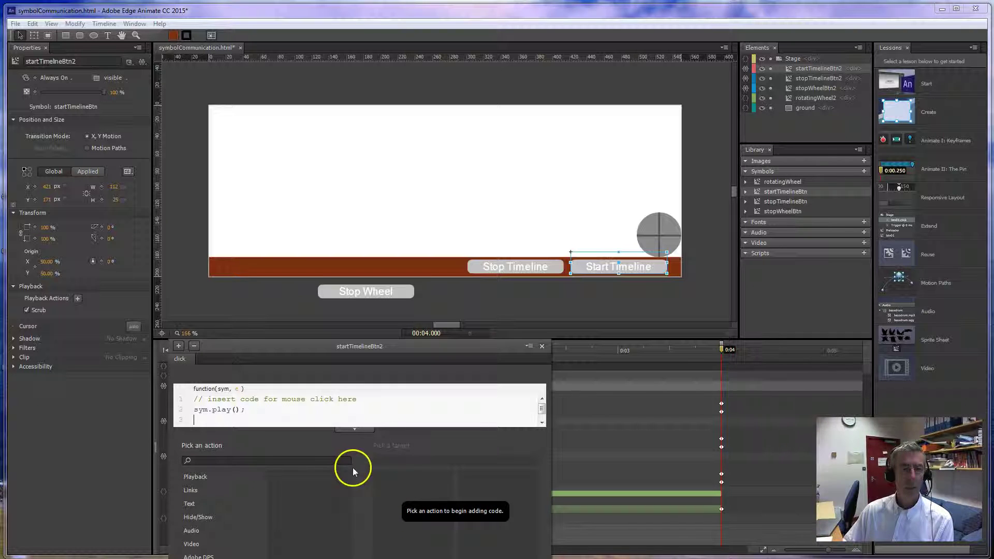
Add a second Play action to the click handler, targeting rotatingWheel2.
click(197, 479)
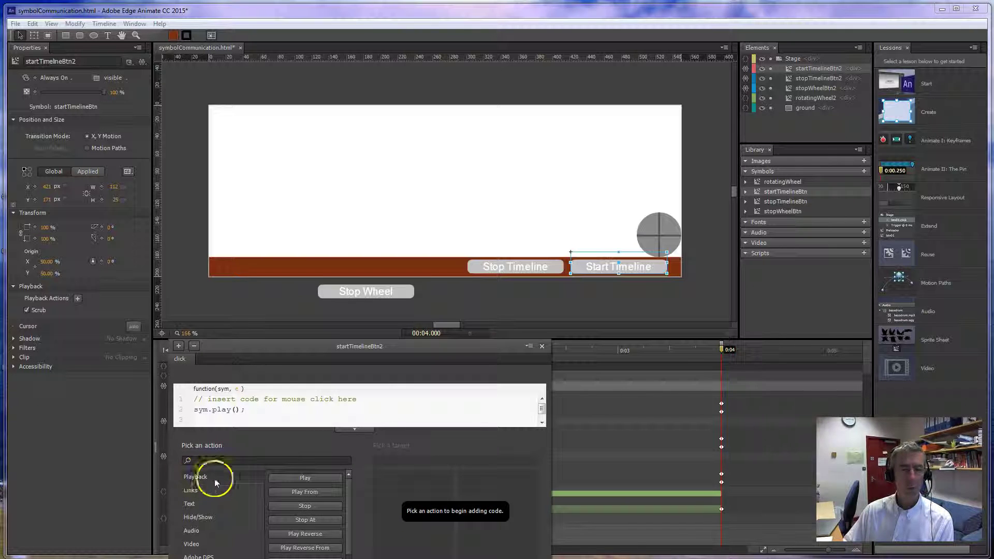
click(303, 478)
mouse_move(442, 496)
click(481, 505)
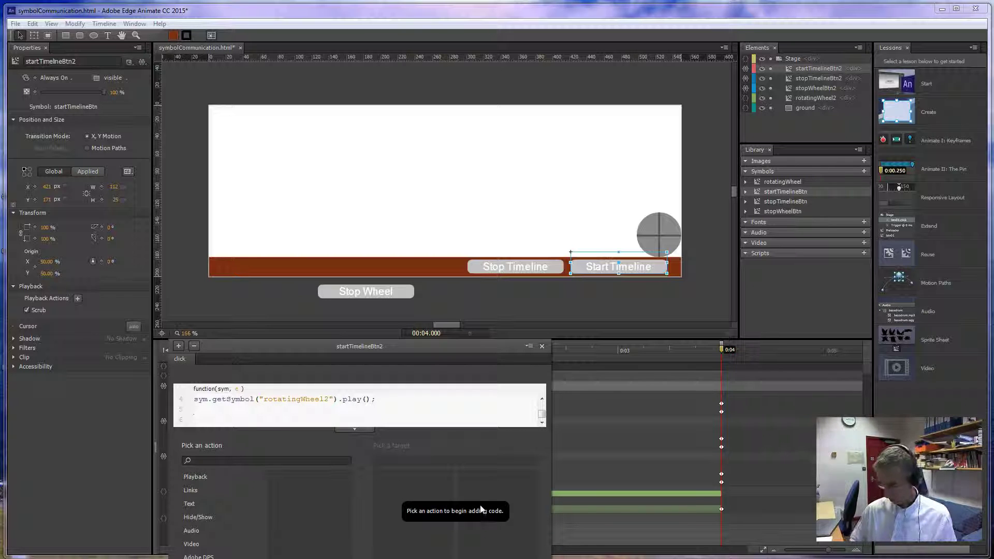
Preview in the browser and toggle Stop Timeline and Start Timeline several times.
key(ctrl+Return)
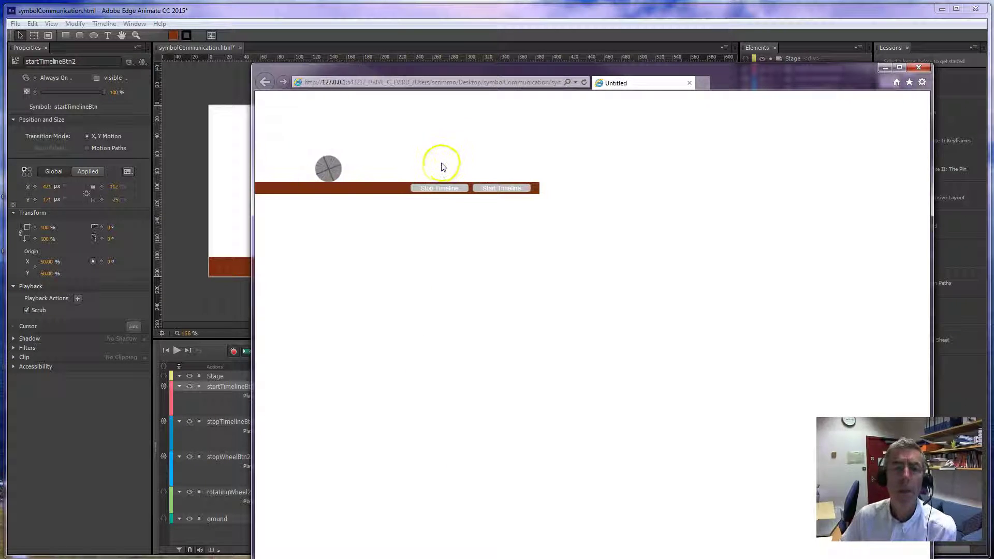
click(445, 189)
click(478, 188)
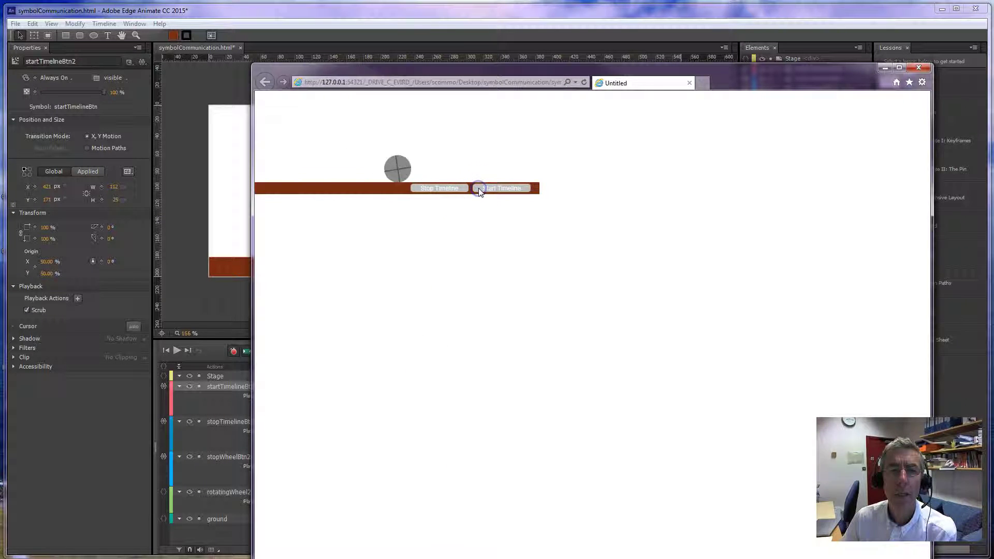
click(461, 193)
click(480, 189)
click(476, 196)
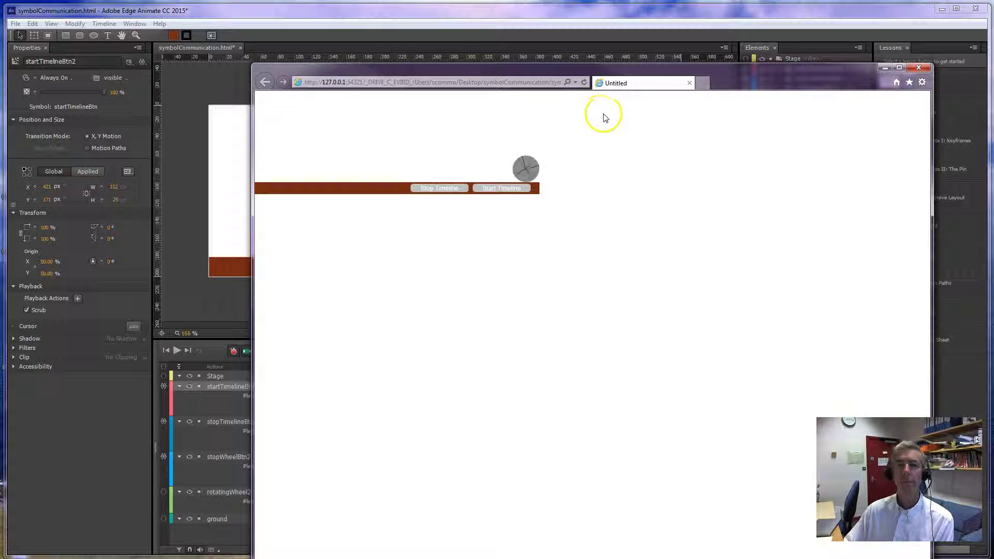
Close the preview and drag Stop Wheel into the brown ground bar at Left 87, Top 171.
click(919, 68)
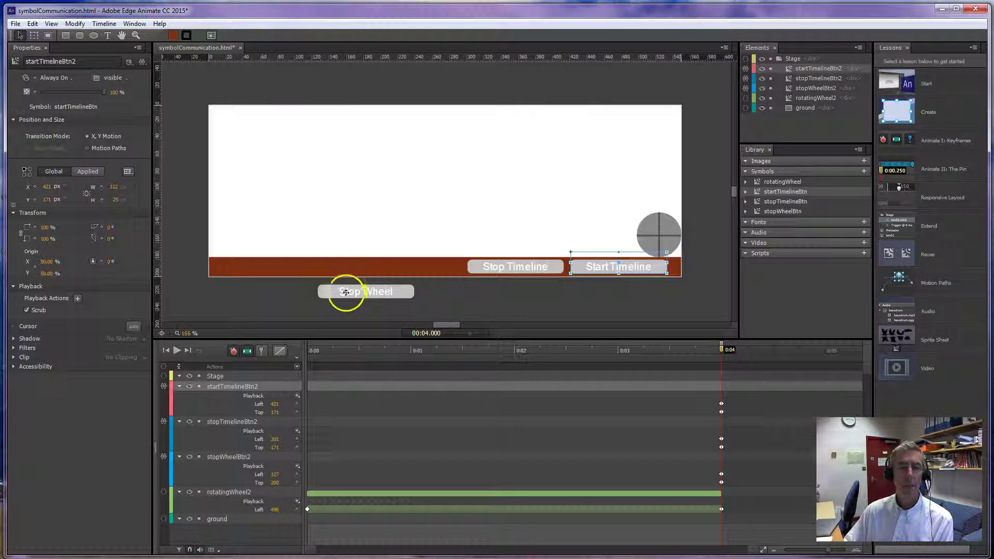
drag(350, 294, 315, 271)
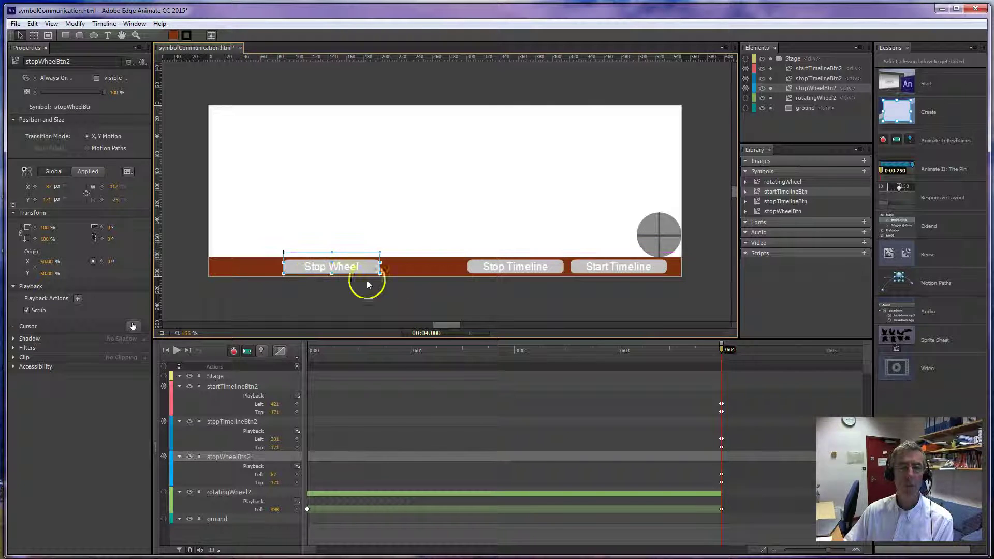
click(654, 228)
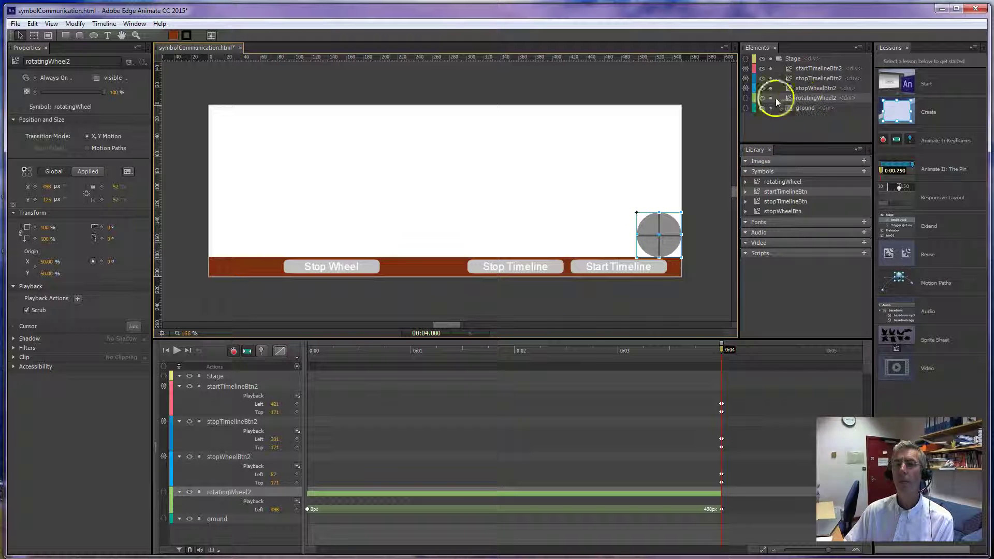
Give rotatingWheel2 a mouseenter handler with a Hide action targeting stopWheelBtn2.
click(745, 98)
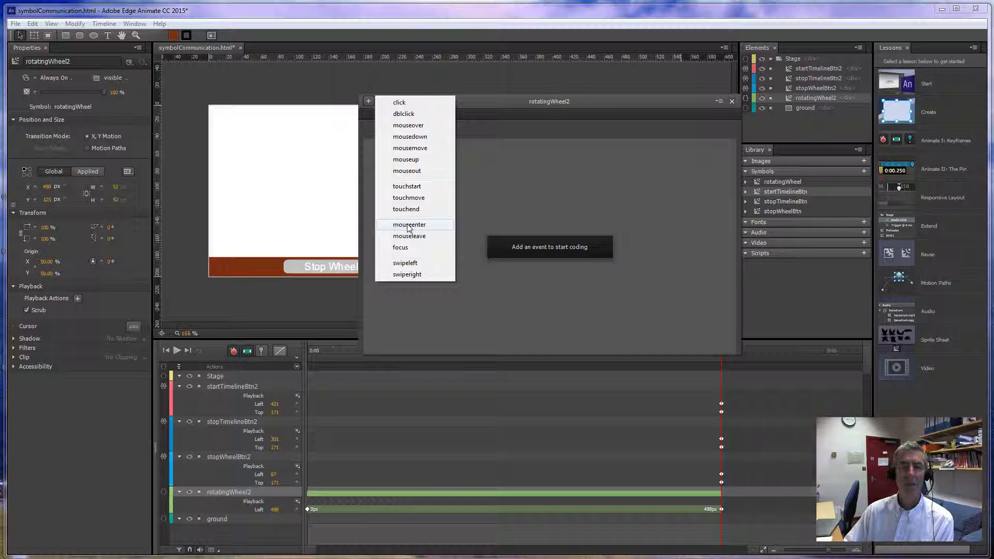
click(409, 225)
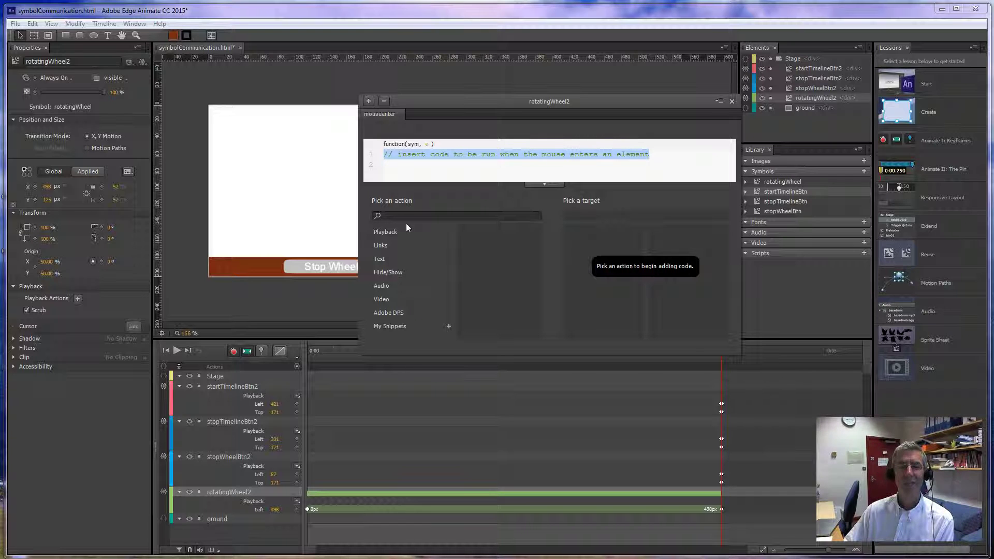
click(405, 293)
click(383, 272)
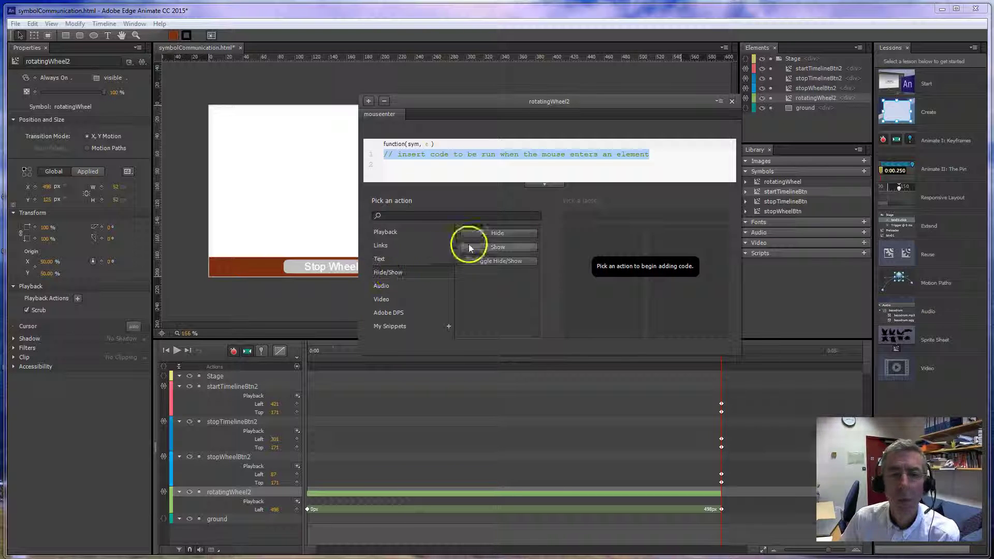
click(492, 232)
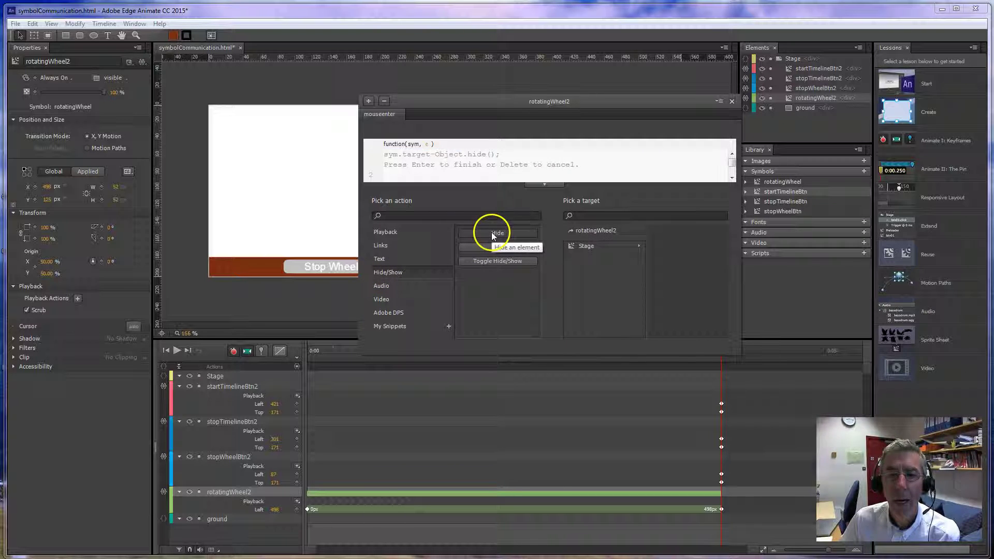
click(612, 246)
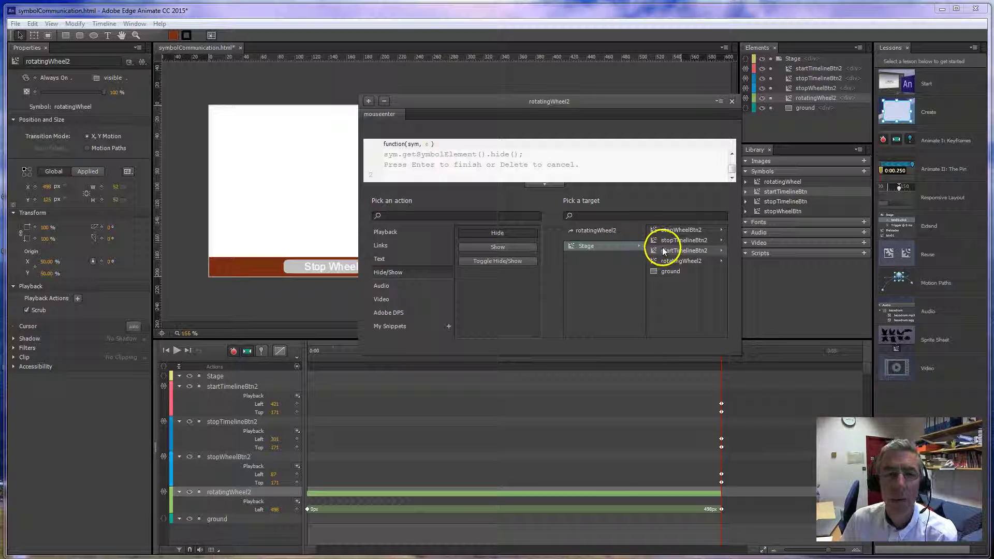
click(684, 229)
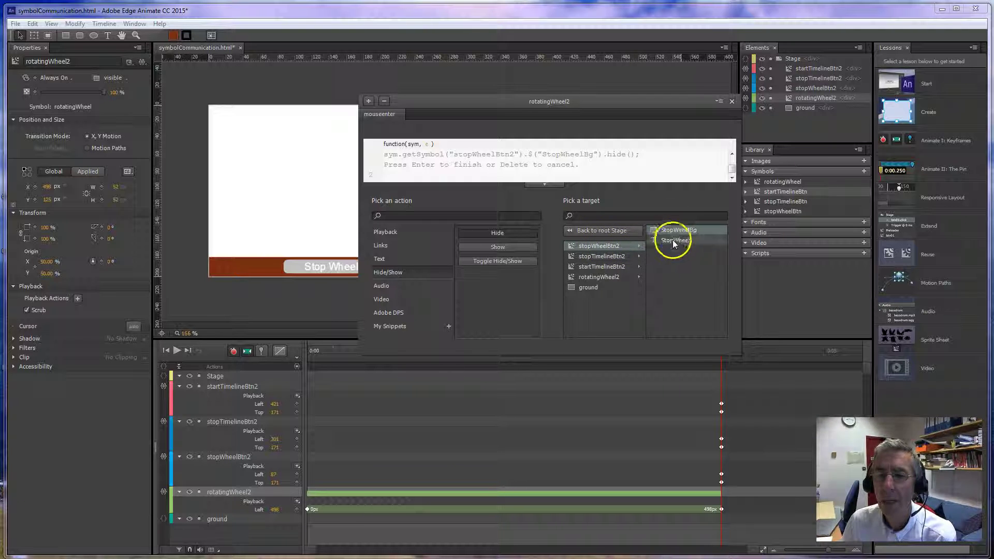
click(599, 246)
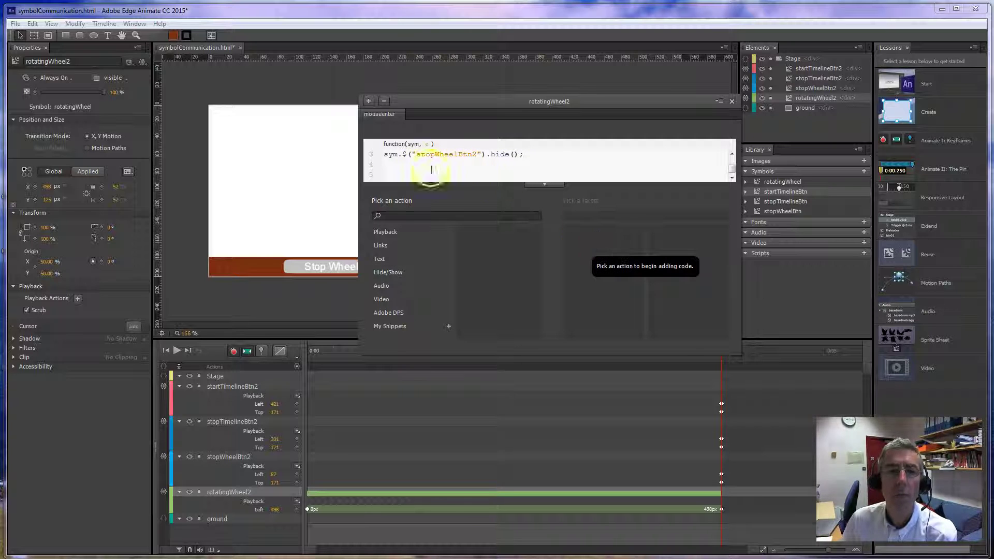
Check the sym.$("stopWheelBtn2").hide(); statement and close the code panel.
drag(386, 155, 480, 154)
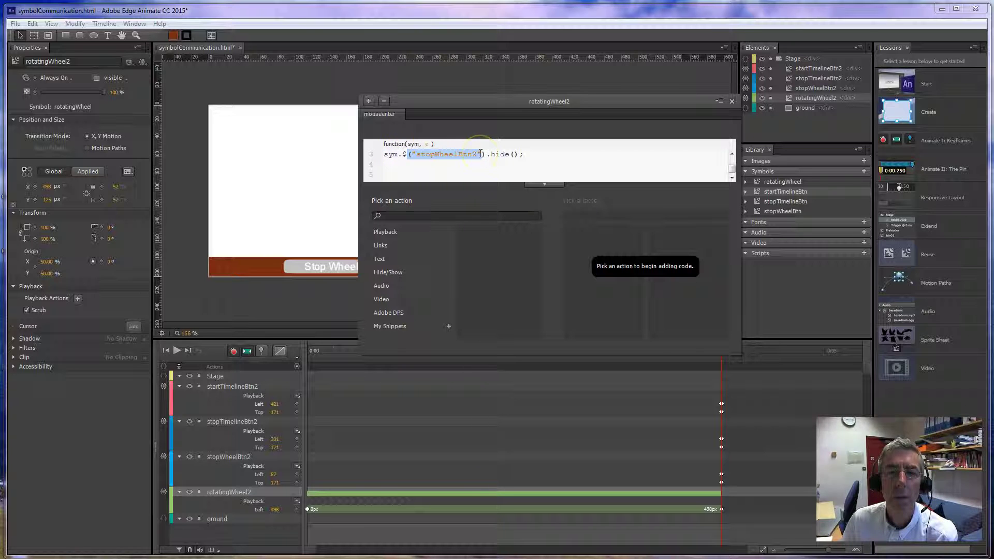
drag(487, 154, 493, 154)
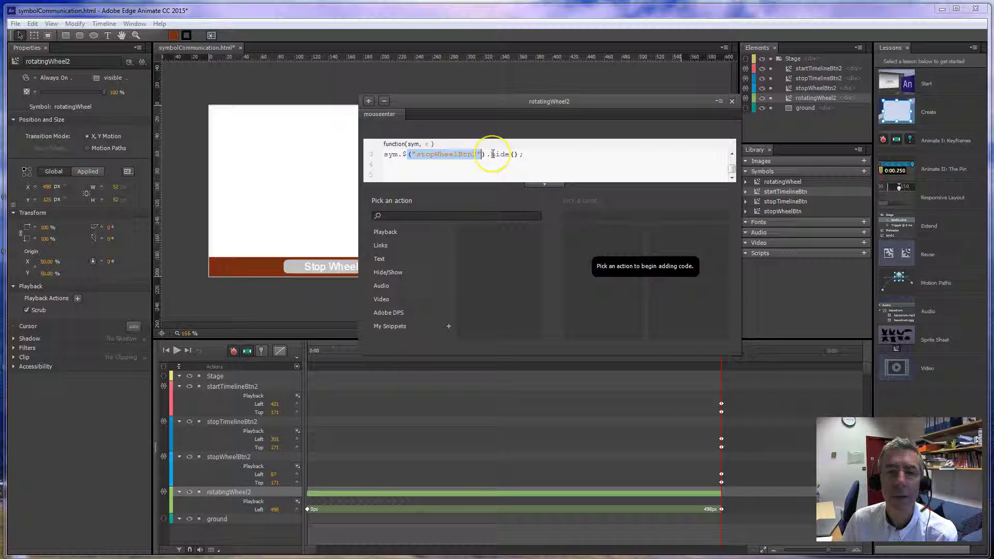
click(369, 101)
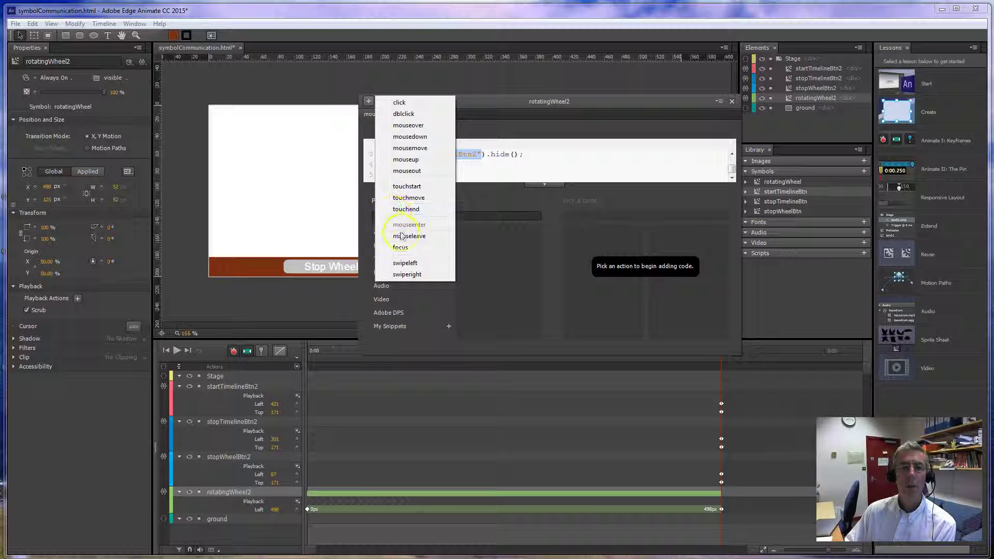
click(652, 78)
Preview in the browser, hover the wheel to confirm Stop Wheel hides, then close it.
key(ctrl+Return)
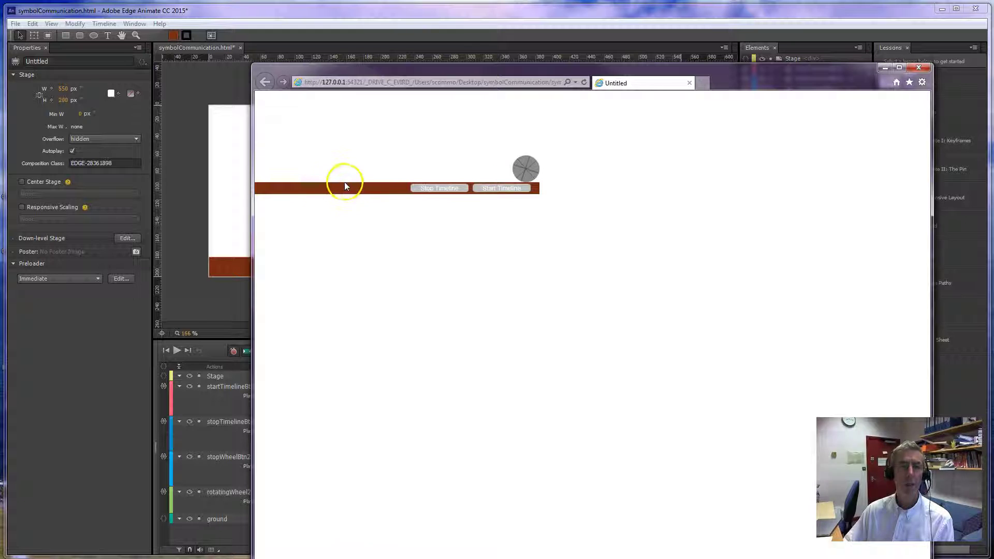
click(919, 68)
Open the wheel's mouseenter code with the cursor placed after the hide line.
click(655, 231)
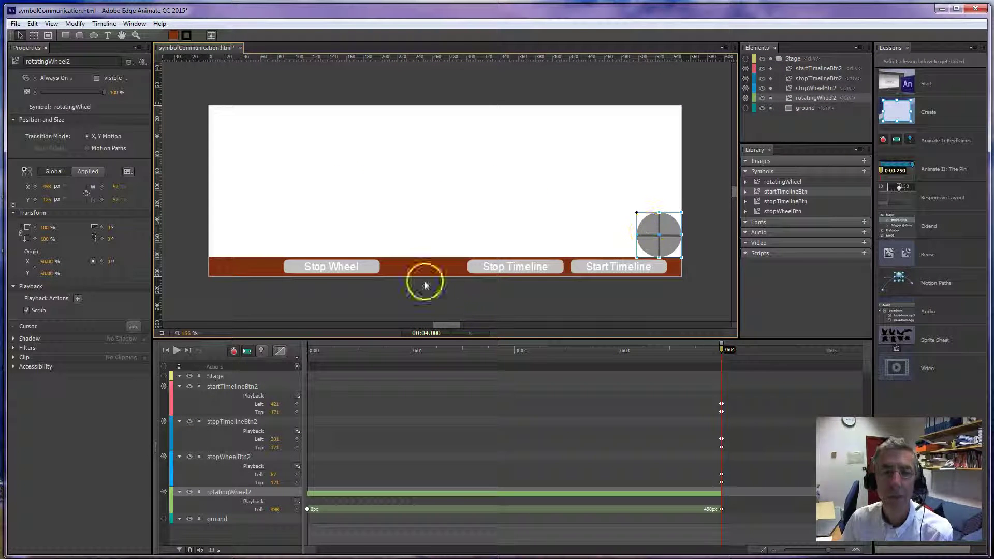
click(163, 492)
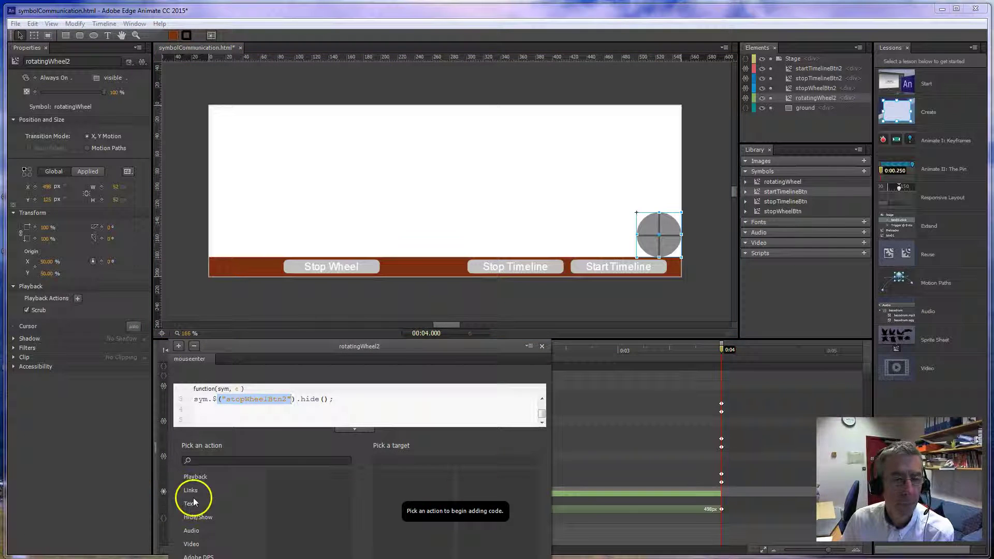
drag(304, 355, 380, 299)
click(405, 355)
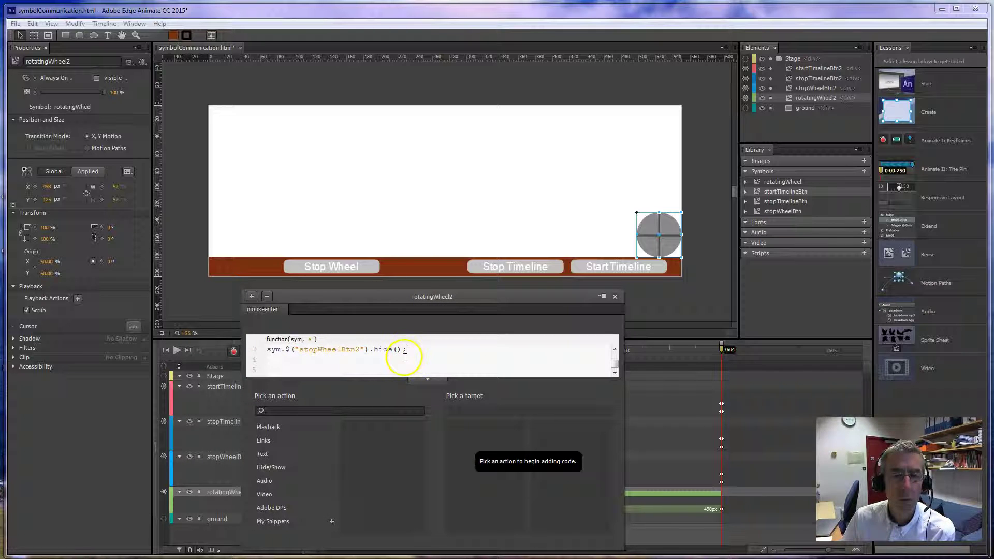
Insert a Hide/Show > Show action targeting stopWheelBtn2, then preview with Ctrl+Enter.
click(271, 468)
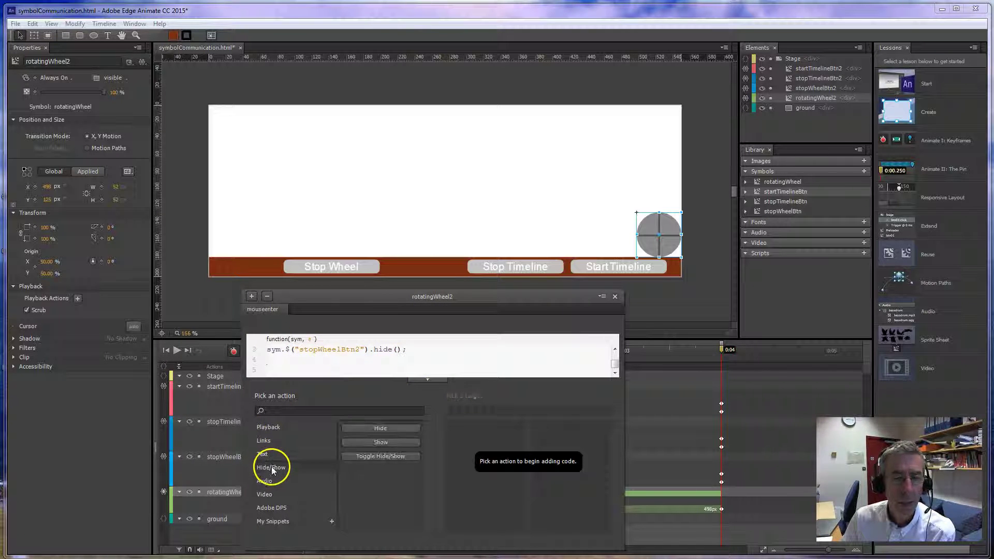
click(381, 443)
click(479, 441)
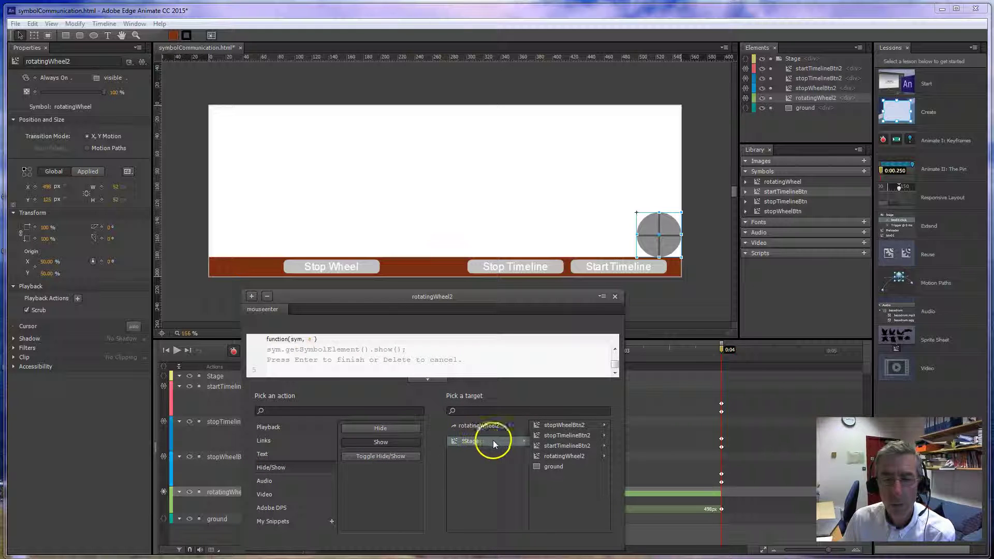
click(559, 425)
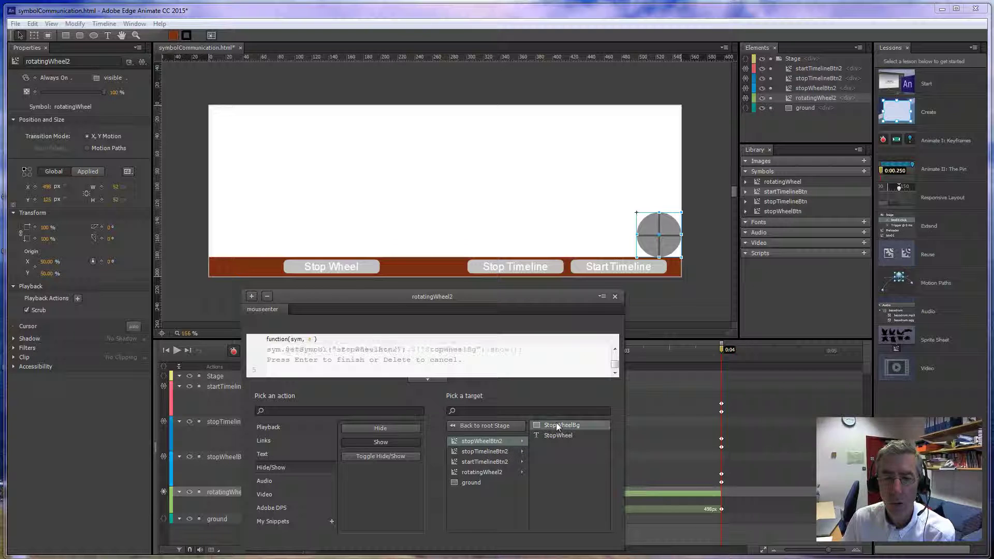
double_click(486, 444)
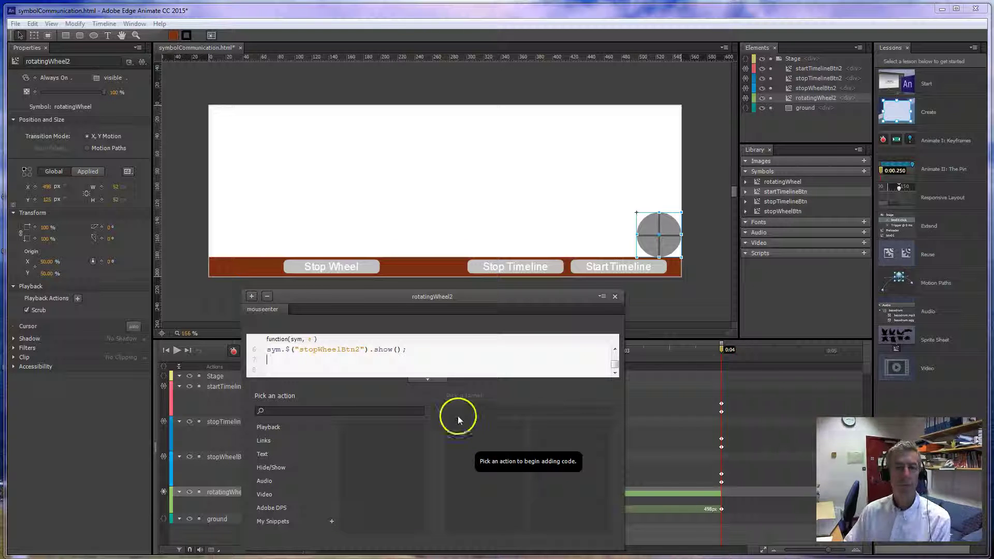
click(421, 358)
scroll(422, 357, up, 1)
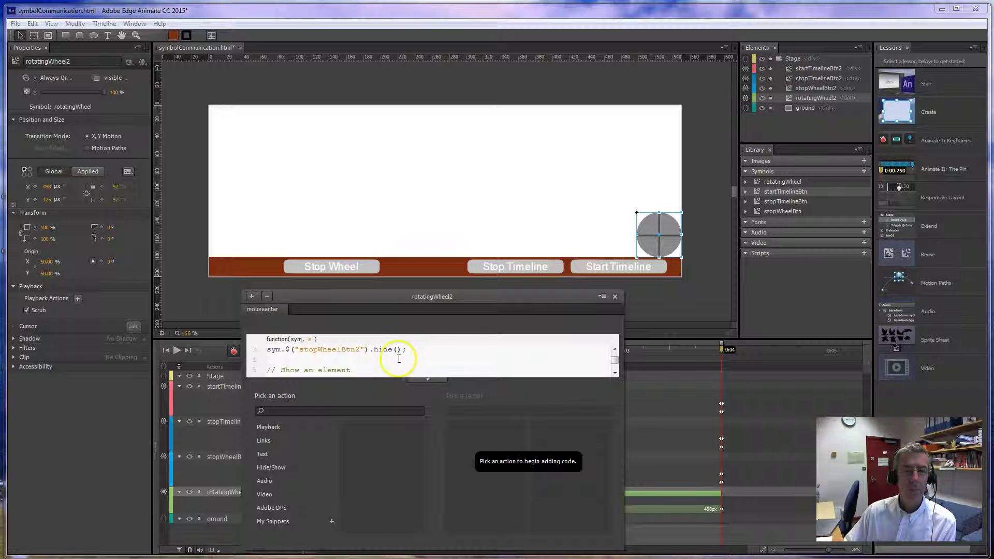
key(ctrl+Return)
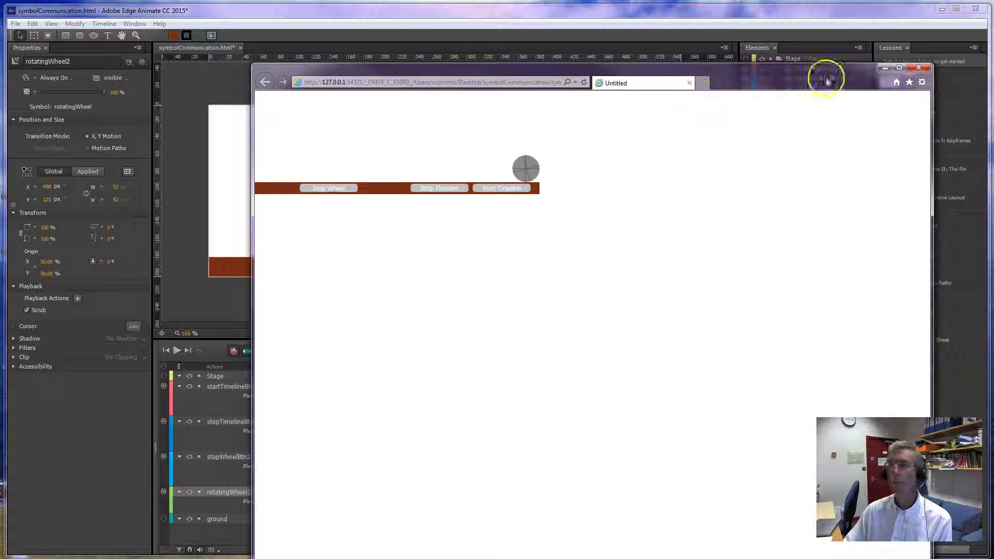
Bring up the Chrome preview, reload the page, and close Chrome.
click(918, 68)
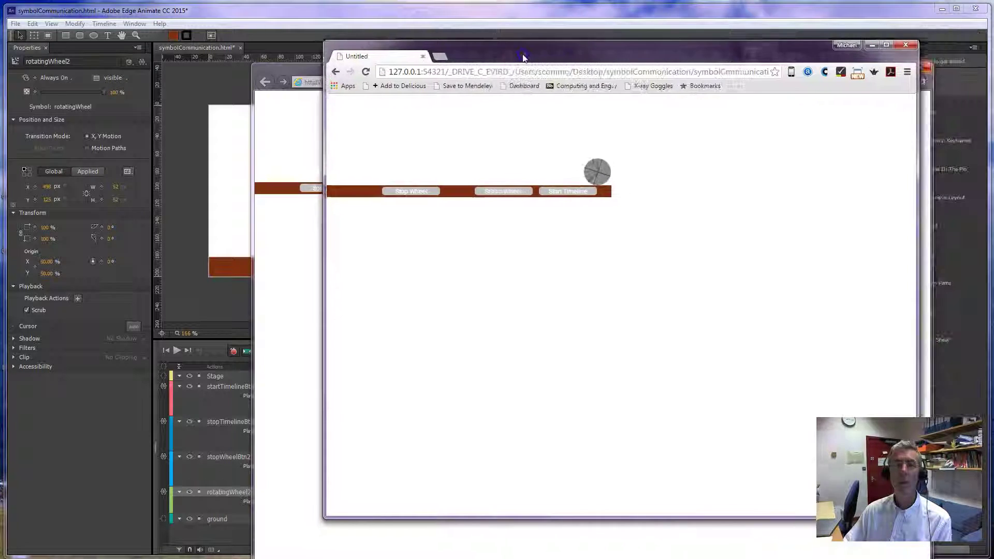
click(364, 84)
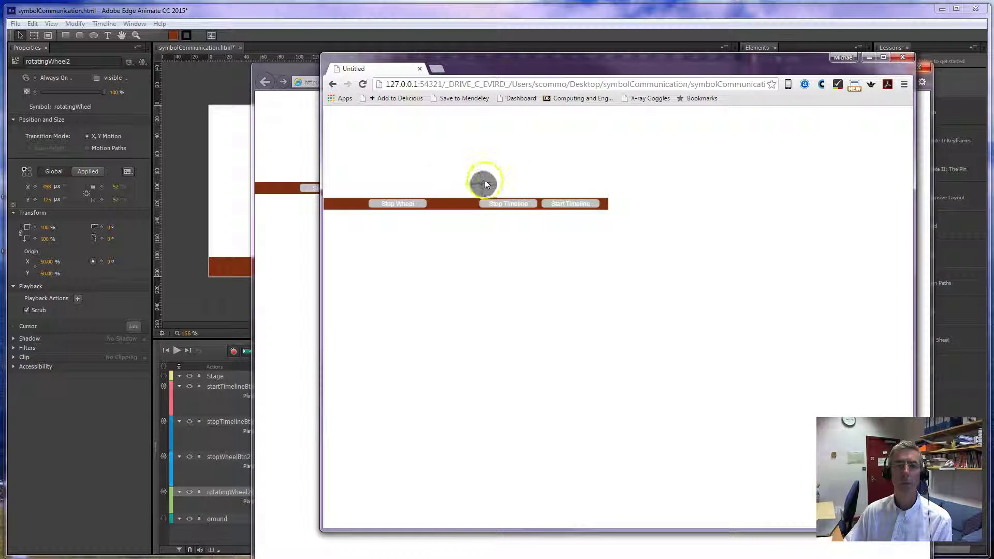
click(903, 57)
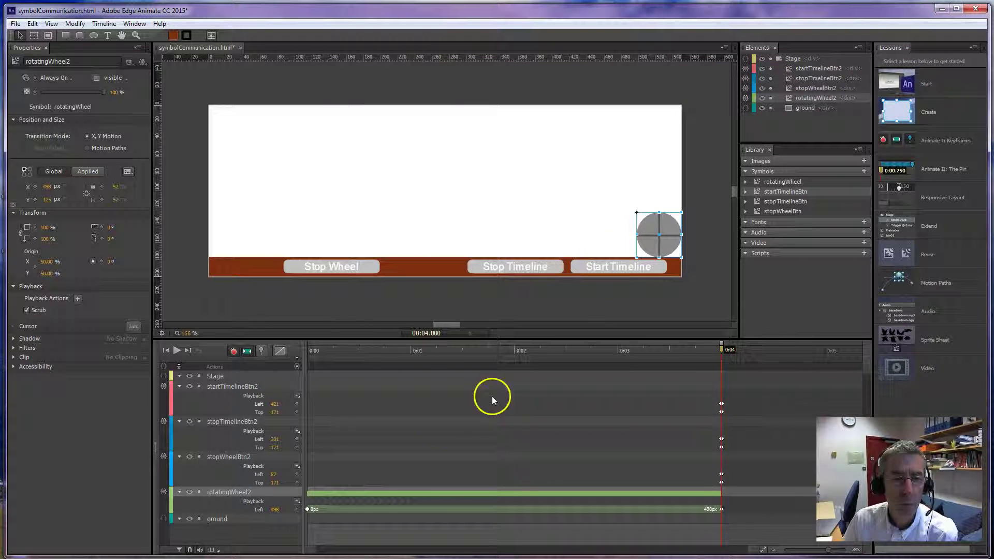
Delete the show() lines from rotatingWheel2's mouseenter code, keeping only the hide() call.
click(163, 494)
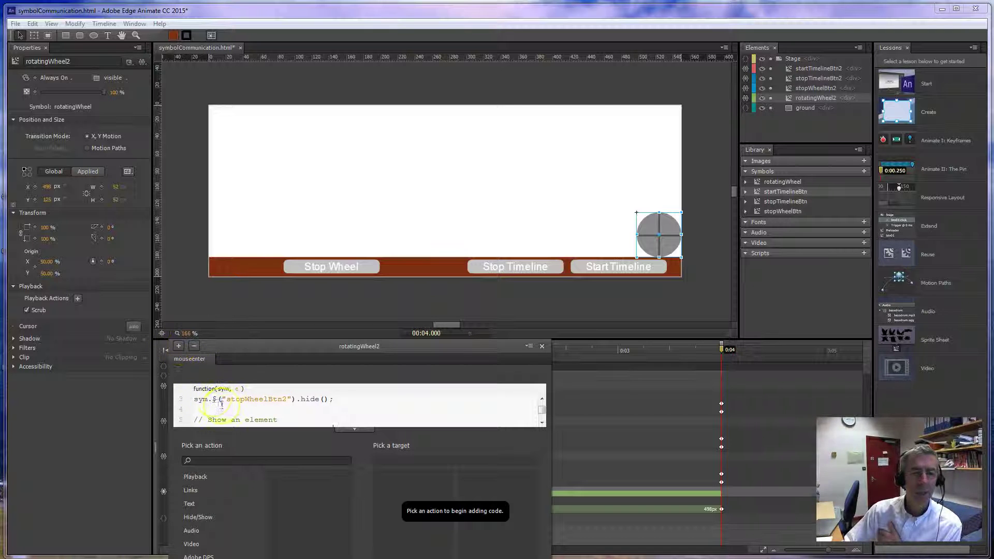
drag(197, 410, 275, 435)
key(BackSpace)
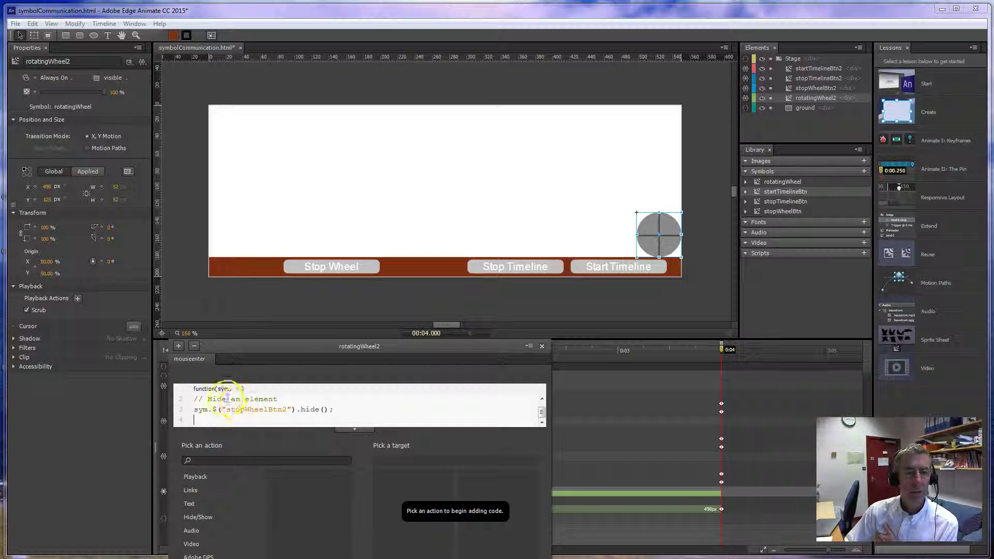
double_click(307, 410)
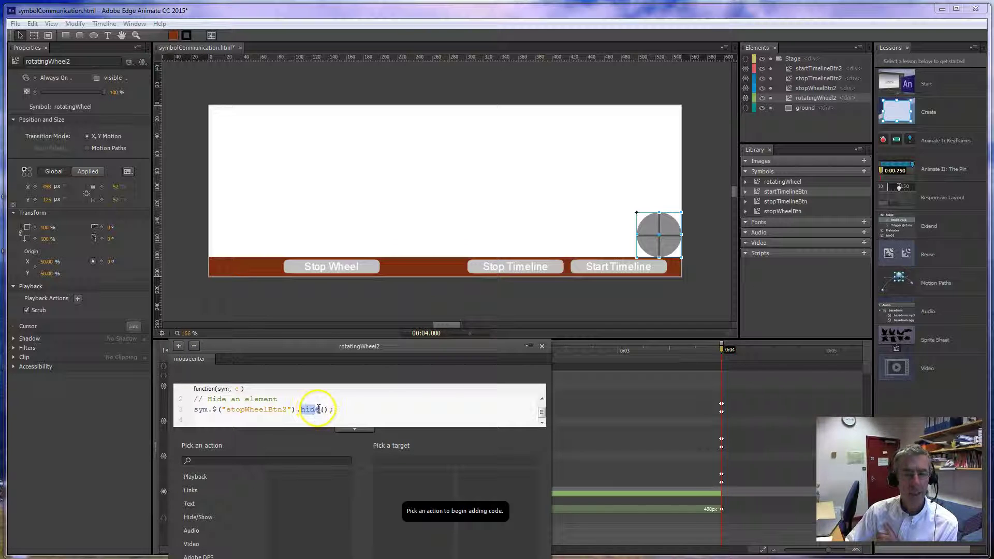
Add a mouseleave handler to rotatingWheel2 calling sym.$("stopWheelBtn2").show().
click(178, 345)
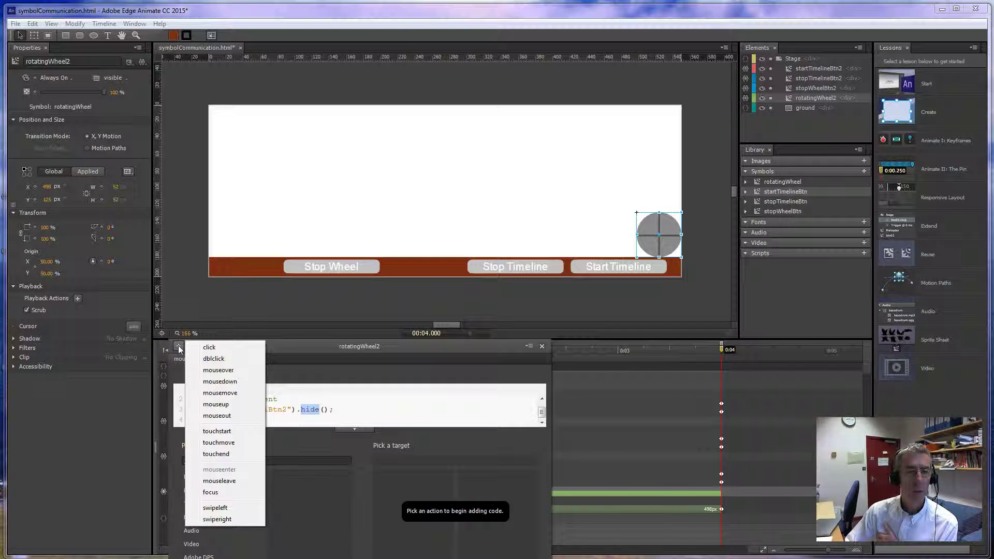
click(222, 481)
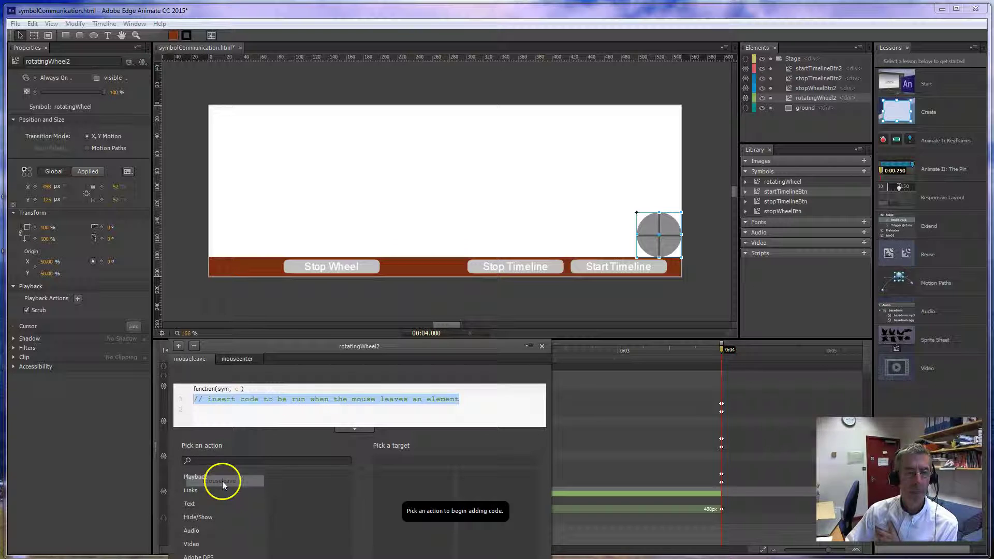
click(189, 359)
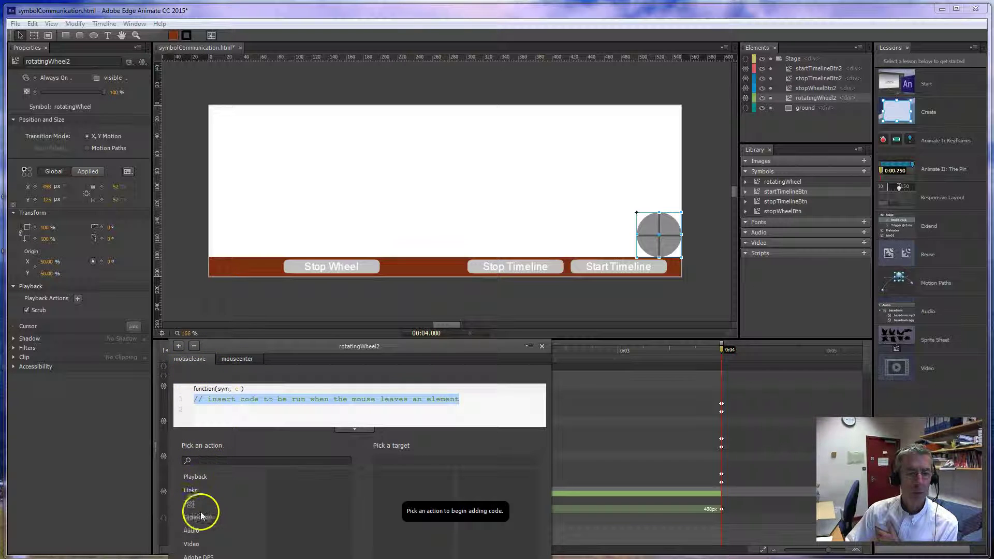
mouse_move(197, 516)
click(303, 493)
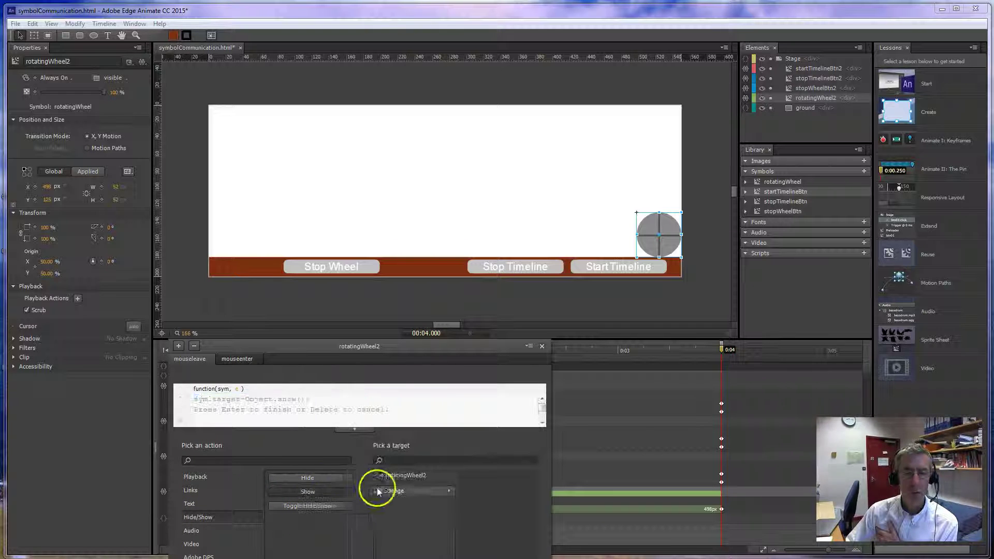
click(397, 490)
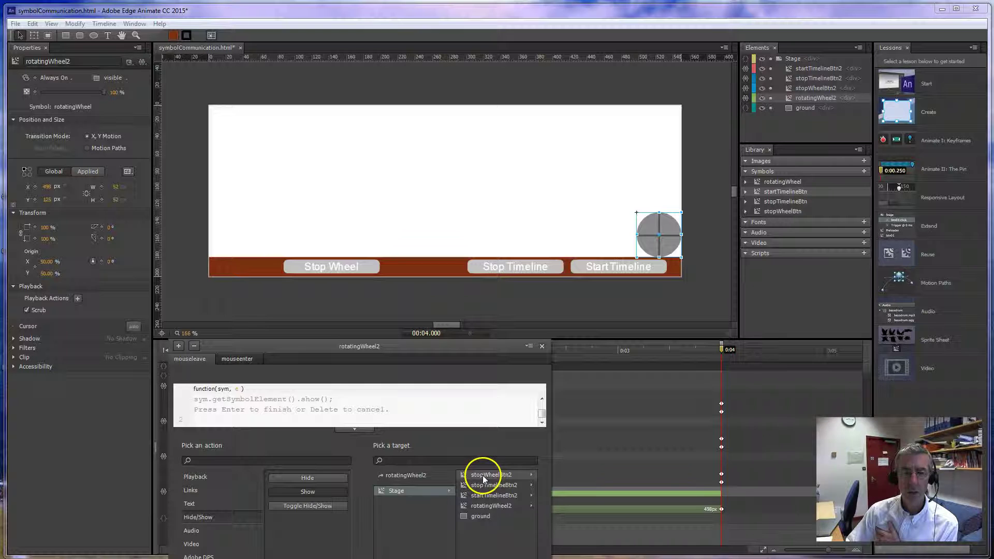
click(484, 476)
click(413, 495)
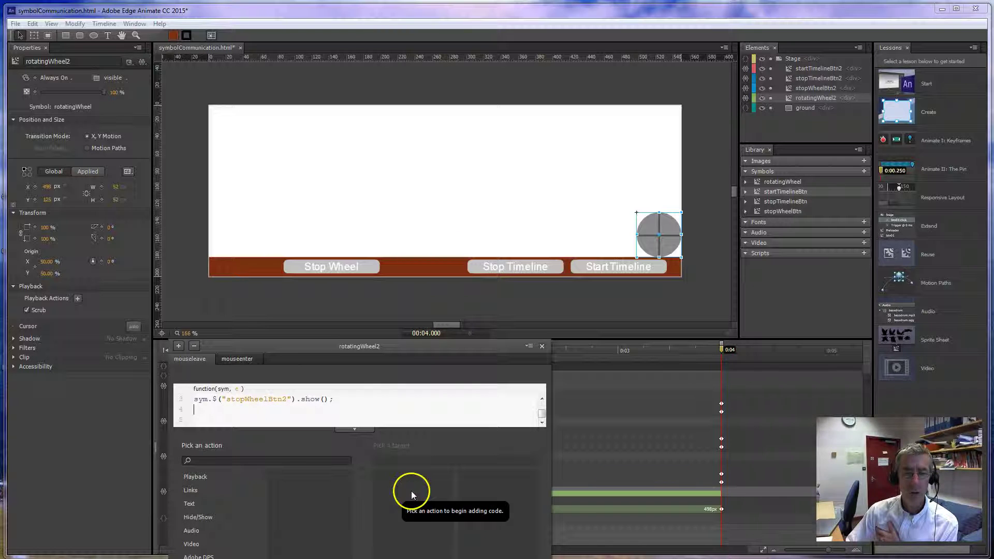
Preview in Internet Explorer, confirm Stop Wheel hides while hovering the wheel, then close the browser.
key(ctrl+Return)
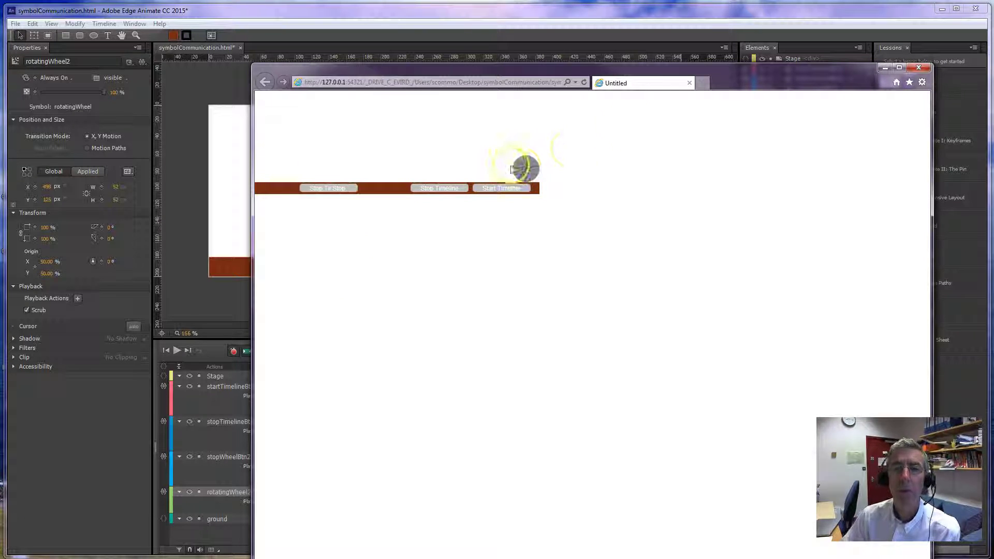
click(919, 68)
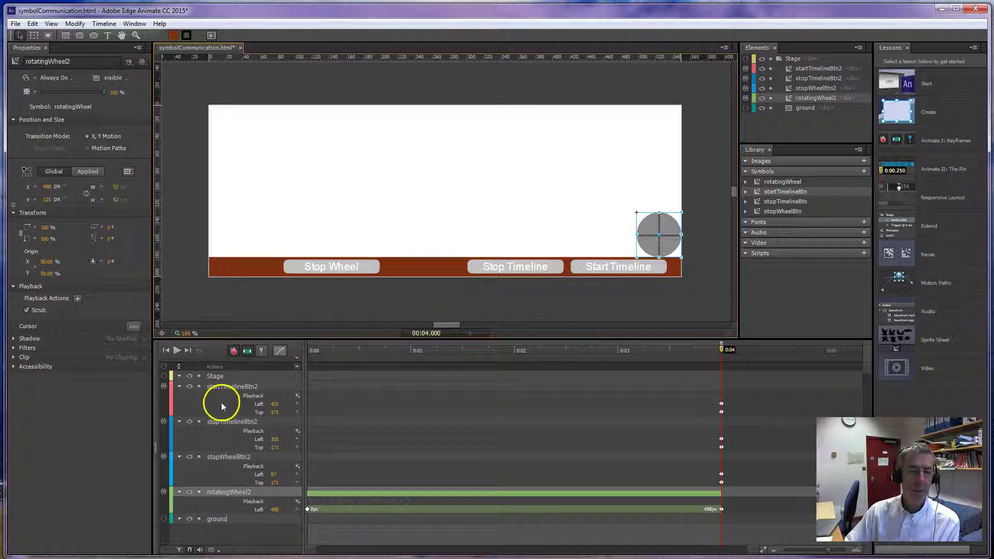
Add an empty click event to rotatingWheel2's Actions, alongside its existing mouseleave code.
click(163, 493)
click(177, 467)
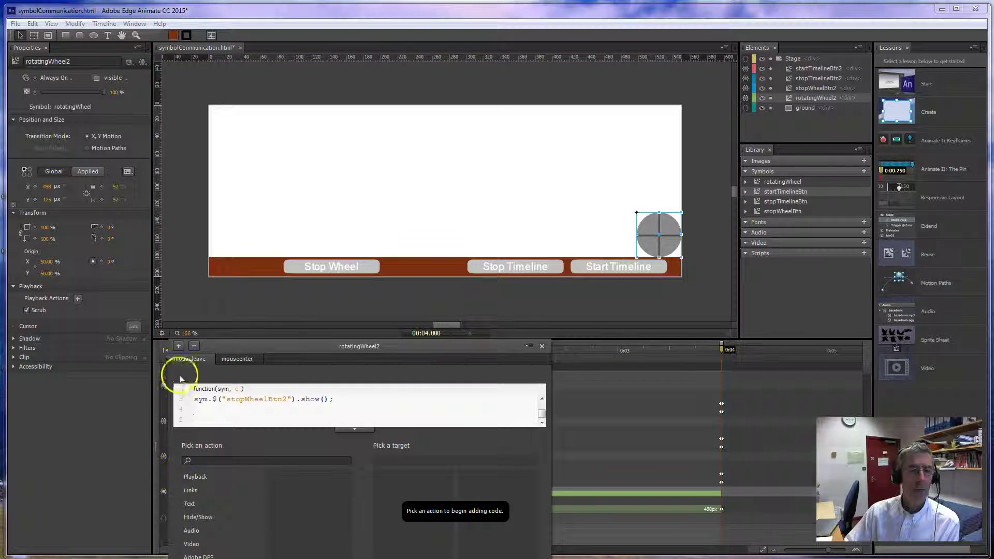
click(180, 348)
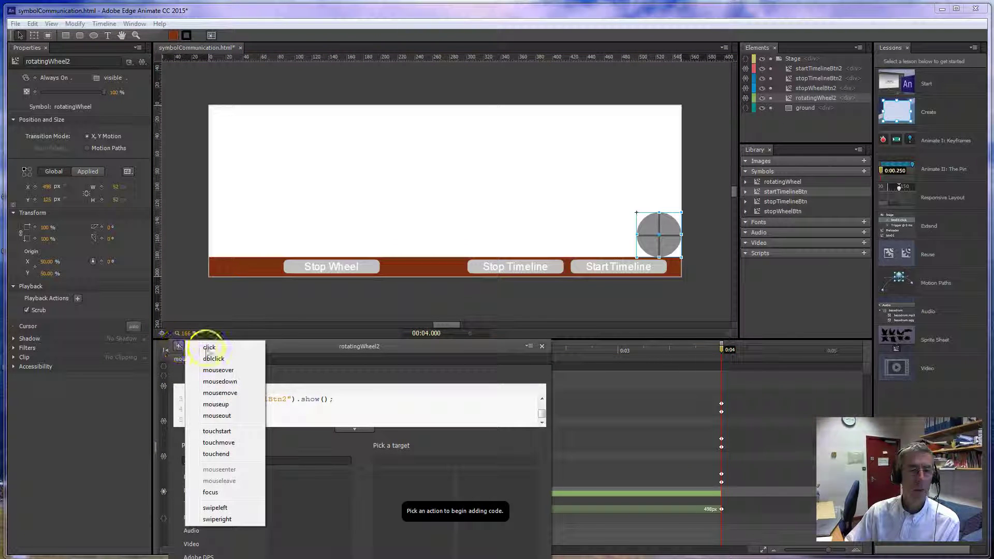
click(209, 347)
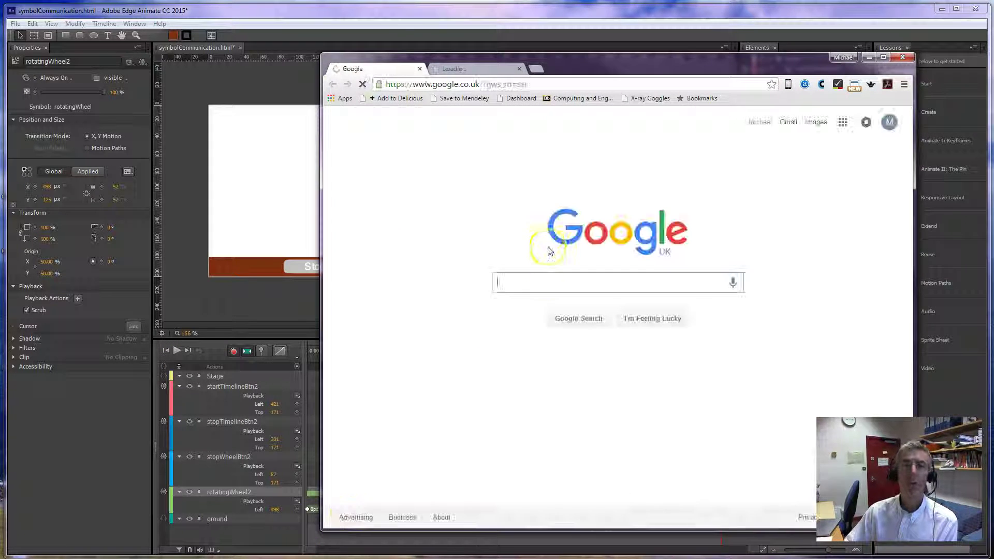
Search Google in Chrome for 'rotating wheel'.
click(485, 106)
click(482, 85)
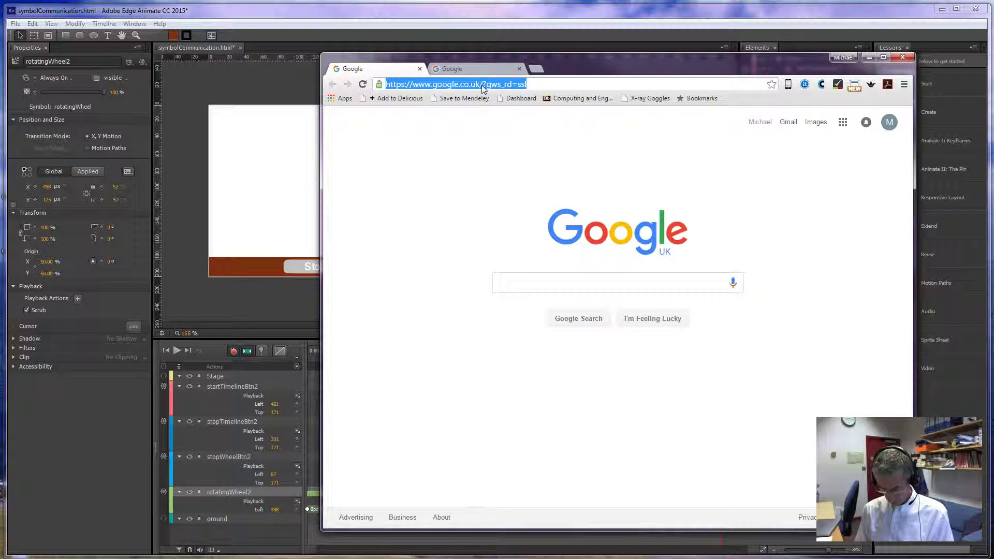
text(rotating )
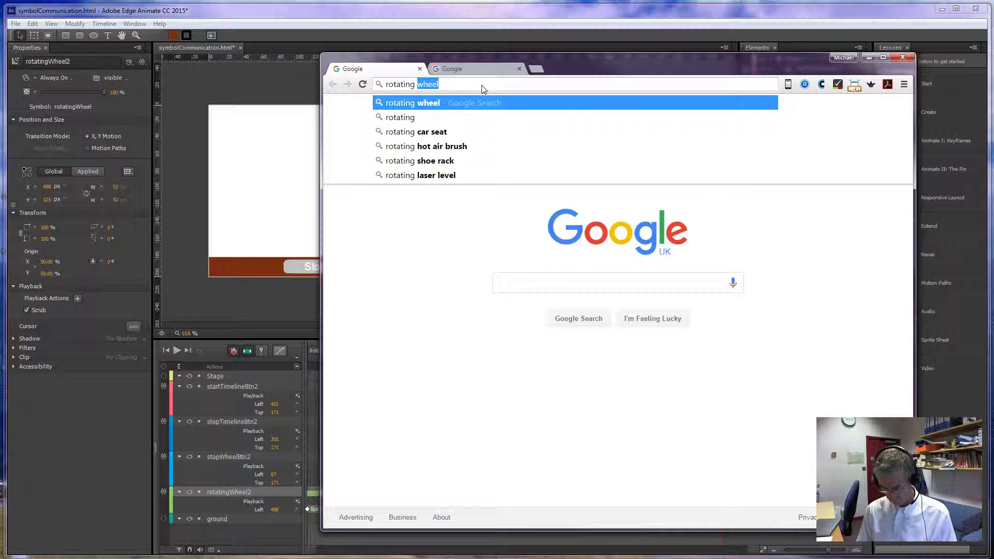
text(wheel)
key(Return)
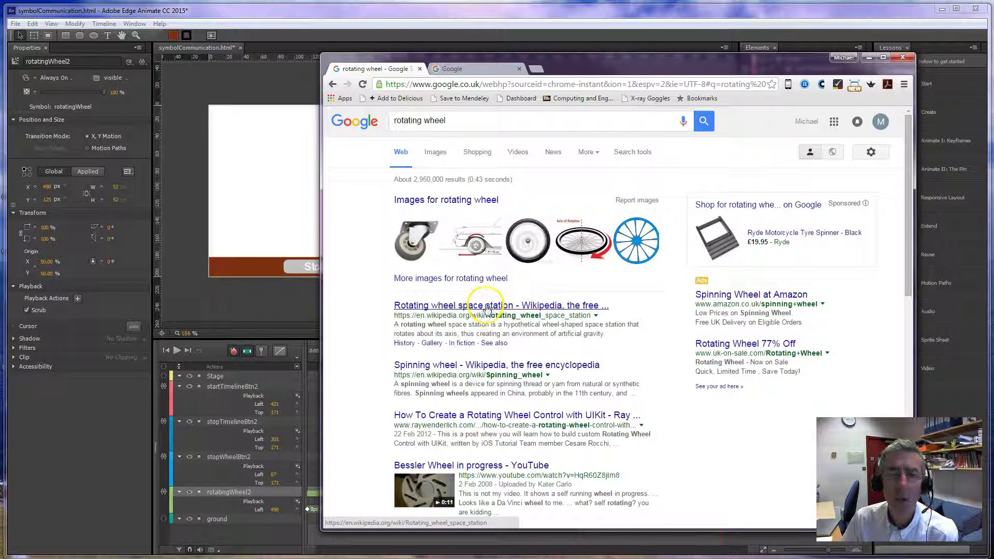
Open the Wikipedia 'Rotating wheel space station' article, dismiss its banner, and copy its web address.
click(487, 309)
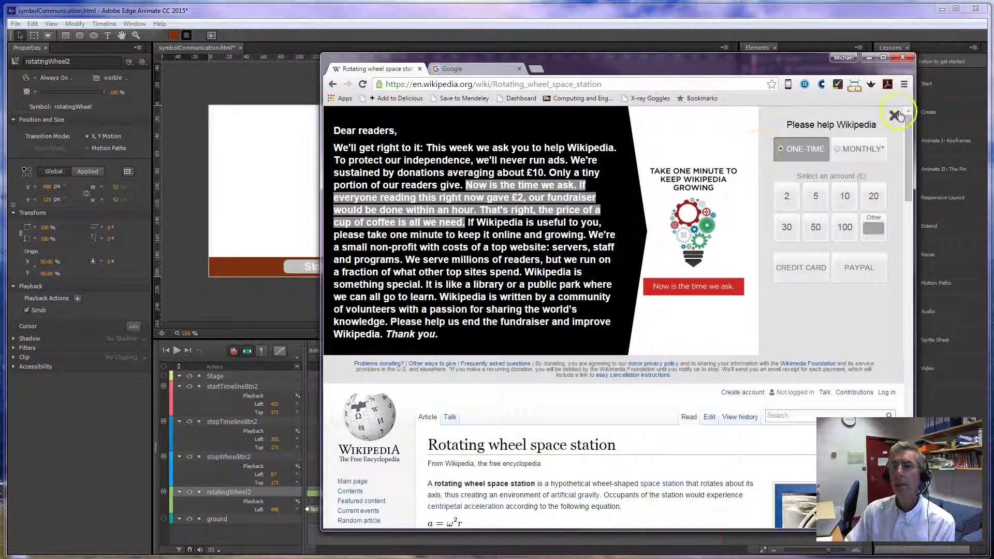
click(895, 114)
scroll(593, 334, down, 5)
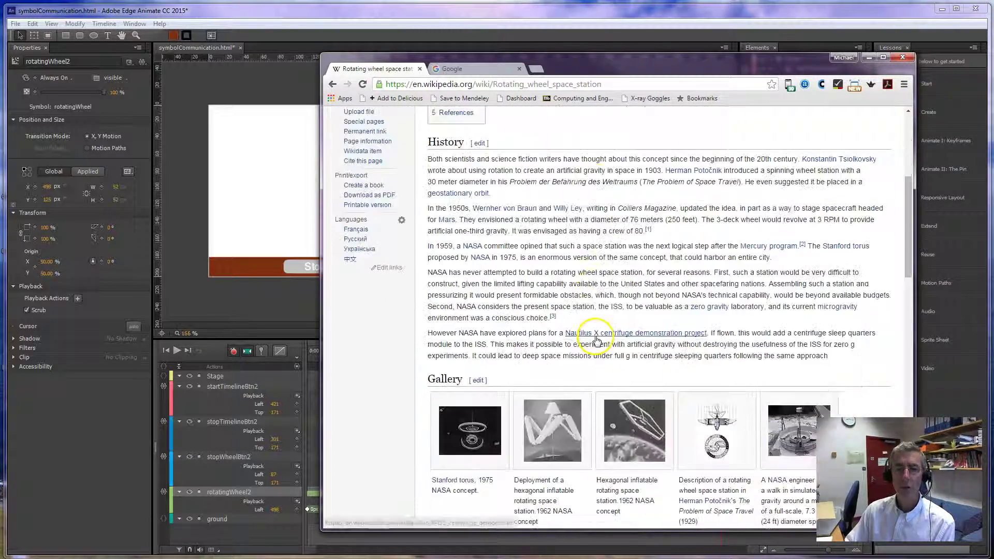
scroll(594, 337, down, 4)
scroll(594, 347, up, 9)
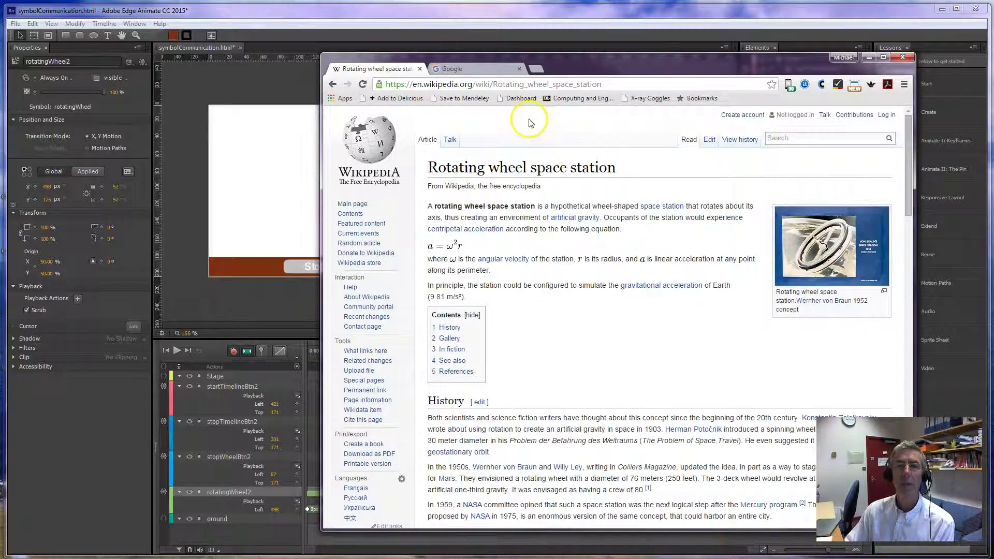
click(608, 85)
key(ctrl+c)
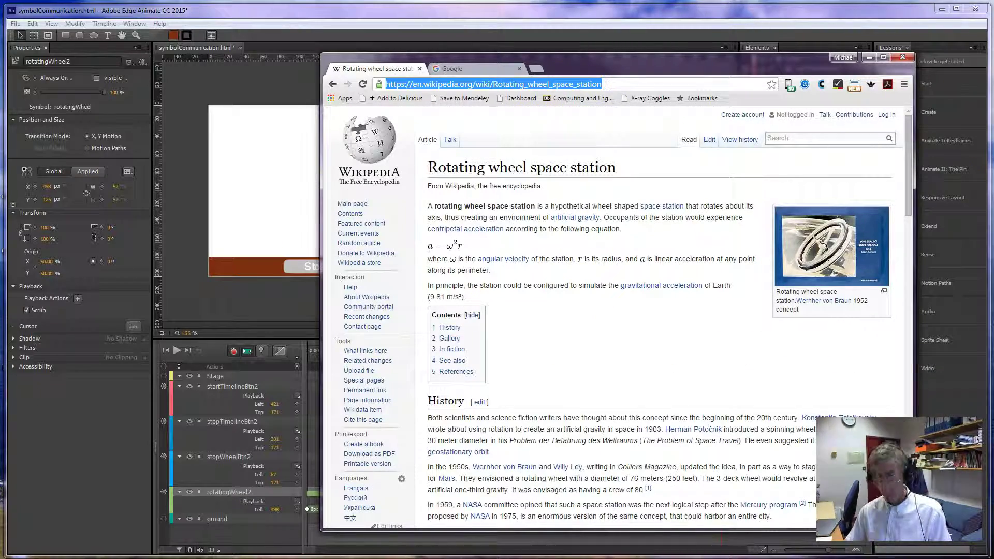
drag(673, 67, 993, 56)
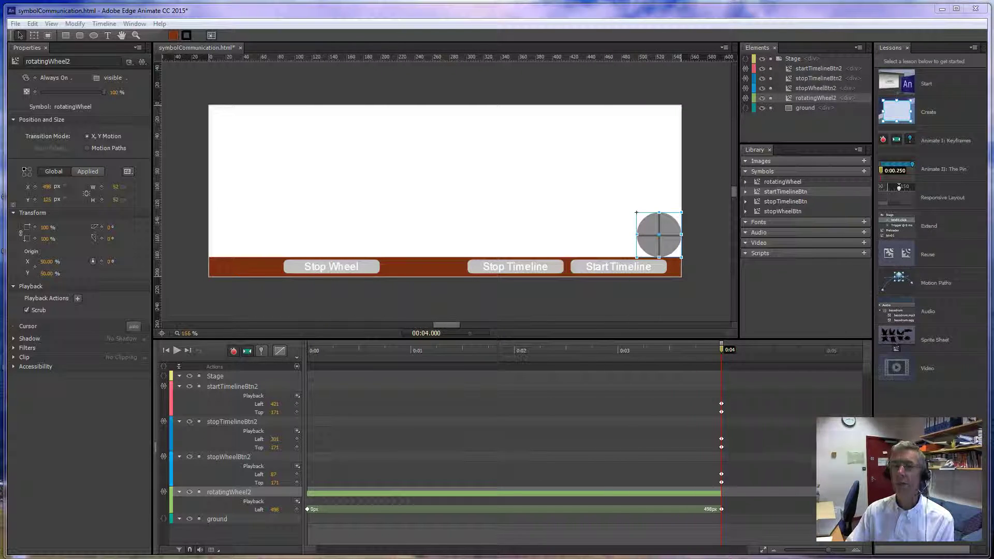
right_click(658, 228)
click(668, 233)
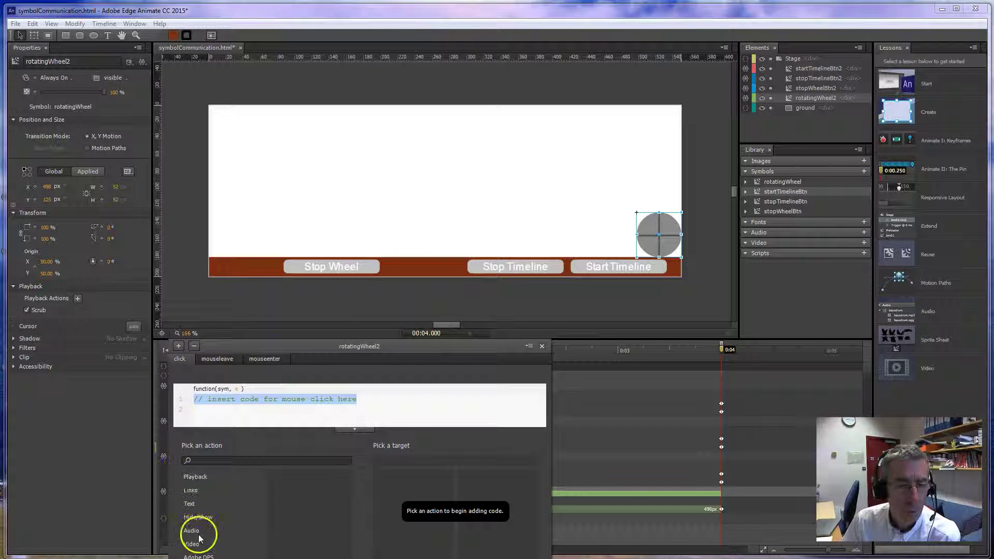
click(190, 490)
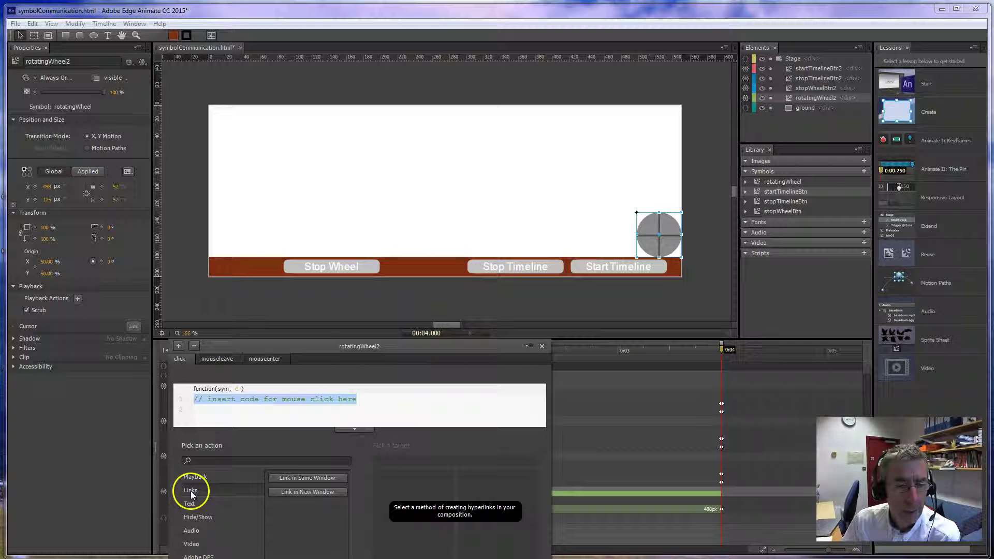
click(296, 492)
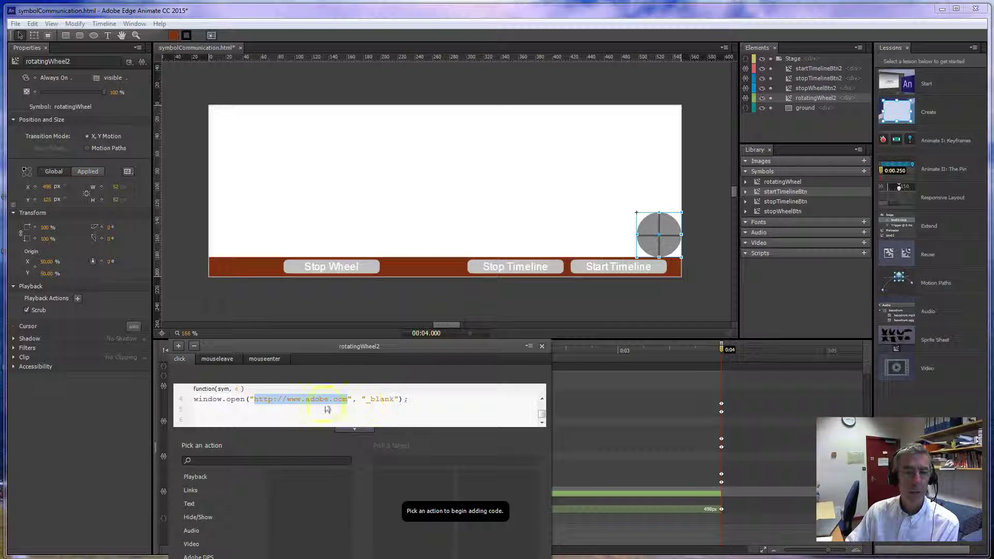
click(258, 399)
drag(256, 400, 346, 398)
key(ctrl+v)
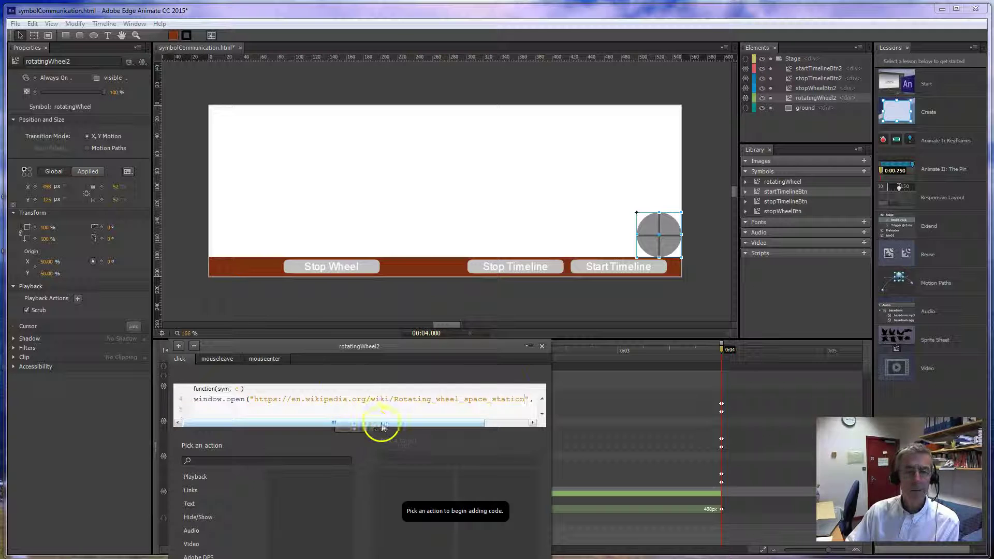
click(543, 346)
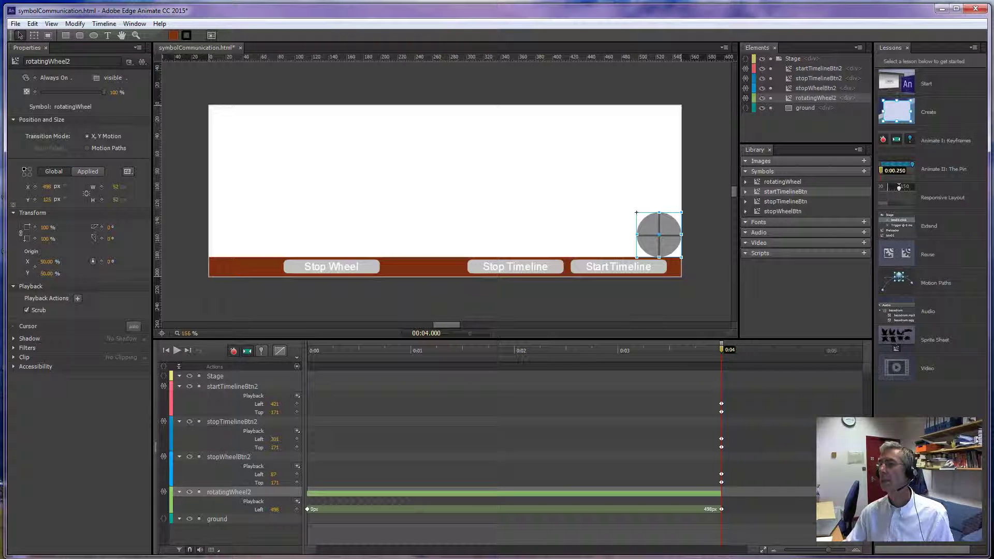
Take Chrome back twice to the Google home page, move it right, and refocus the Edge Animate stage.
key(alt+Tab)
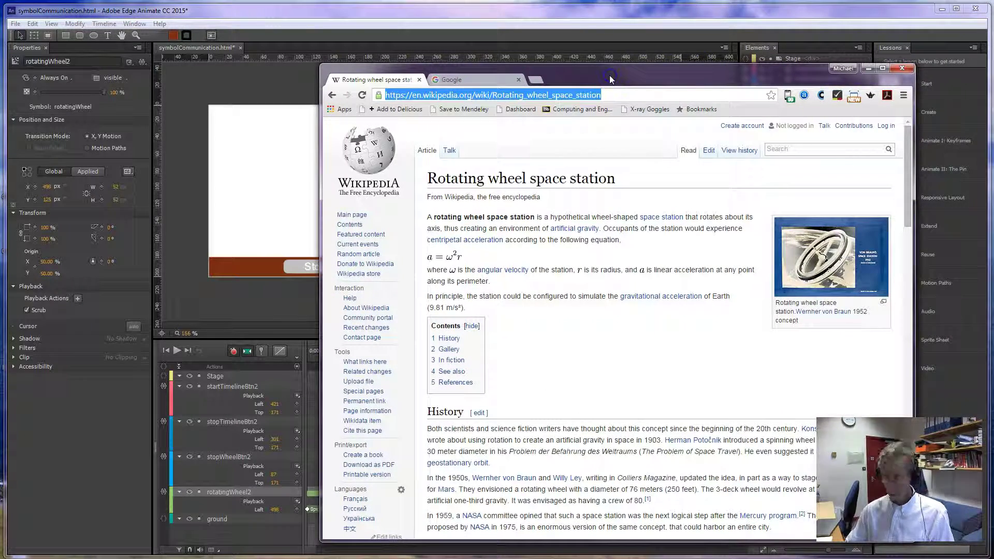
click(333, 95)
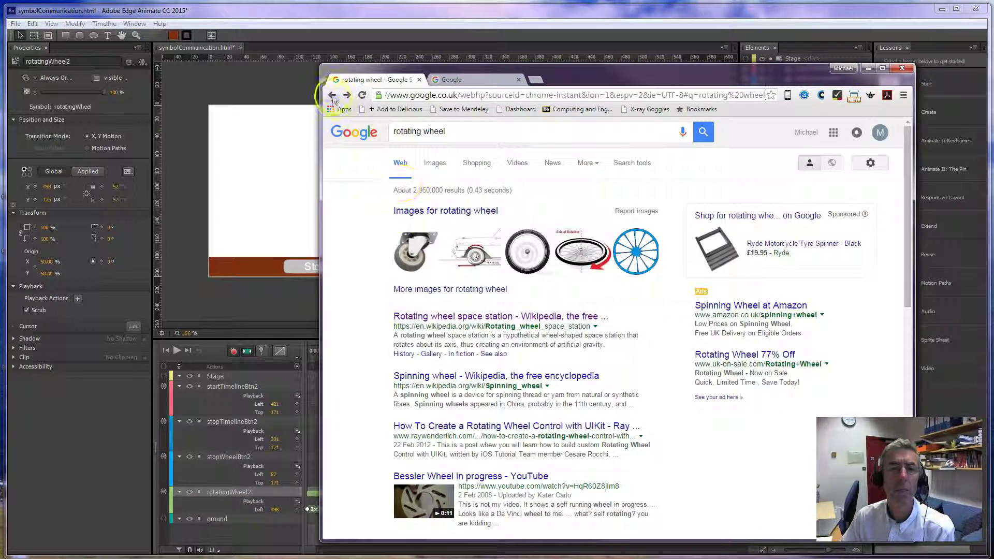
click(332, 95)
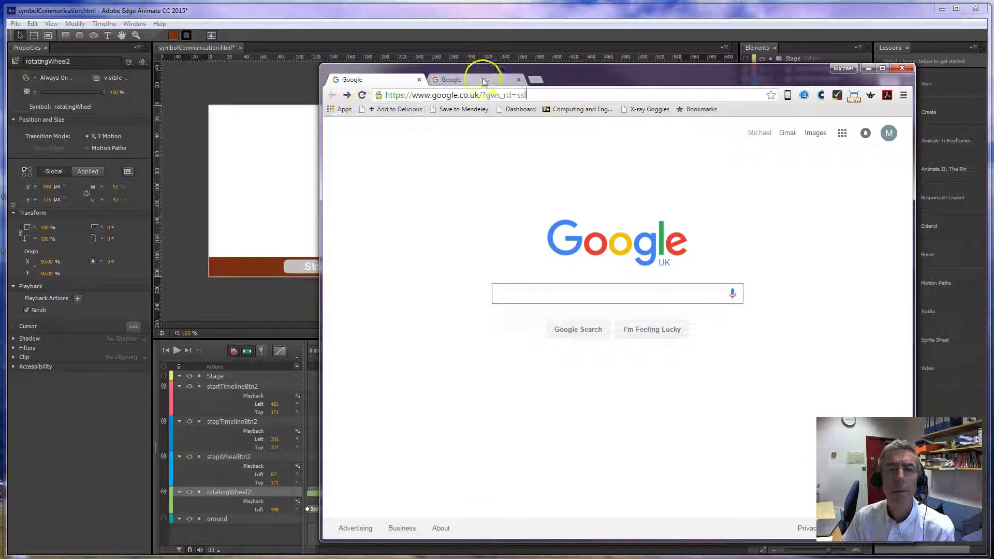
drag(746, 66, 899, 62)
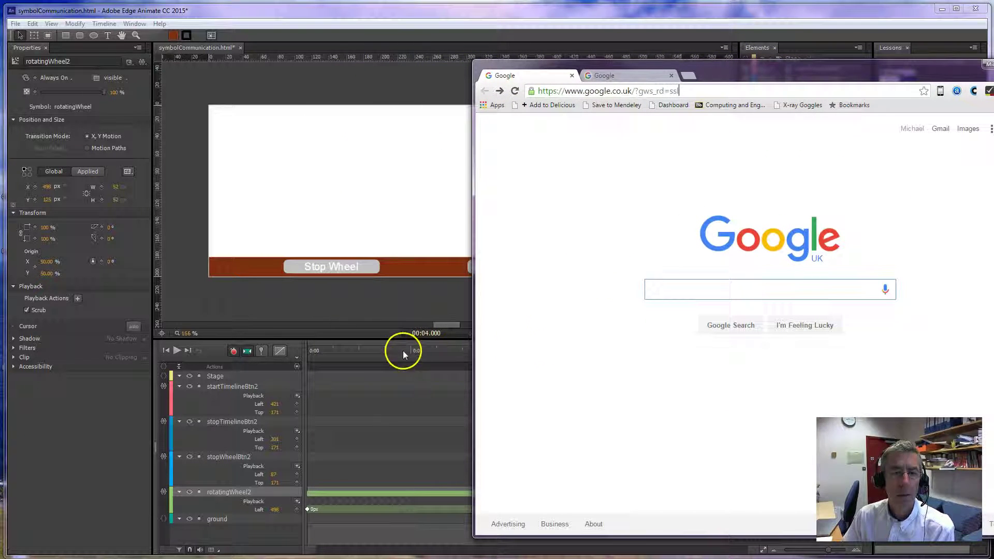
drag(721, 67, 795, 75)
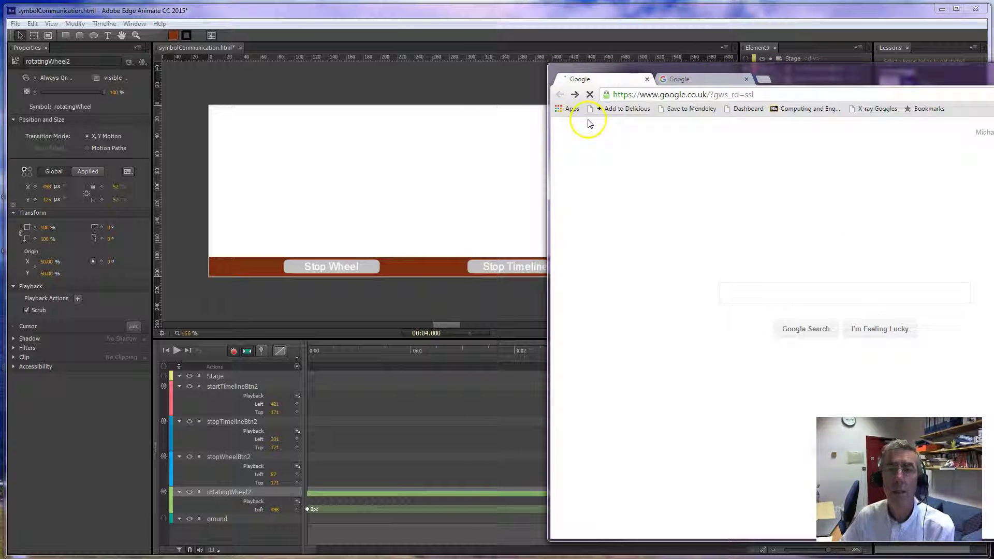
click(510, 208)
click(510, 297)
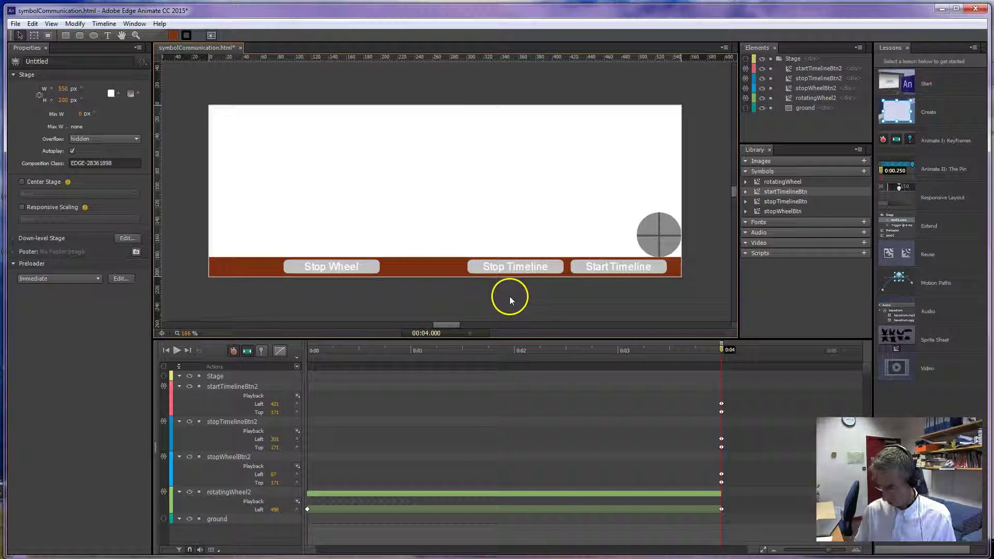
key(ctrl+Return)
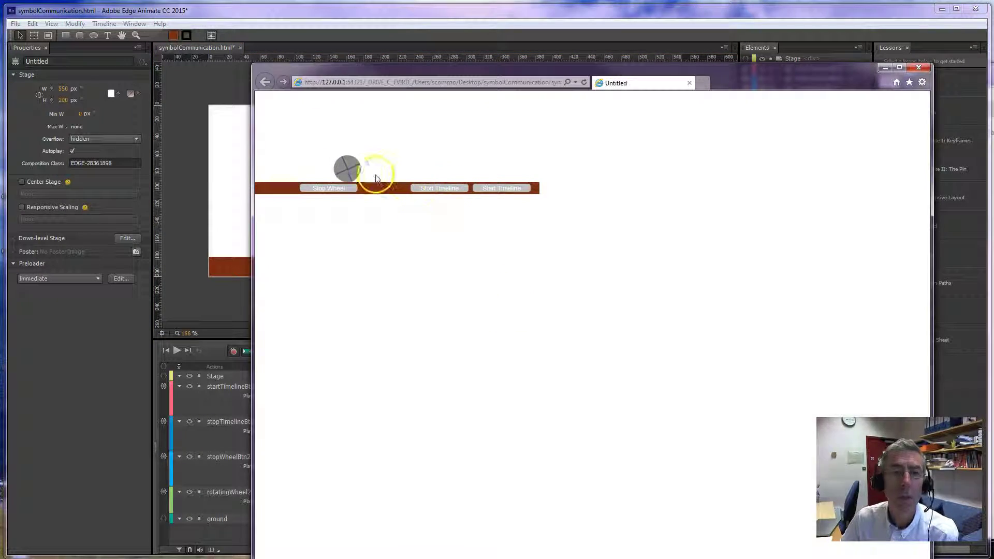
click(369, 171)
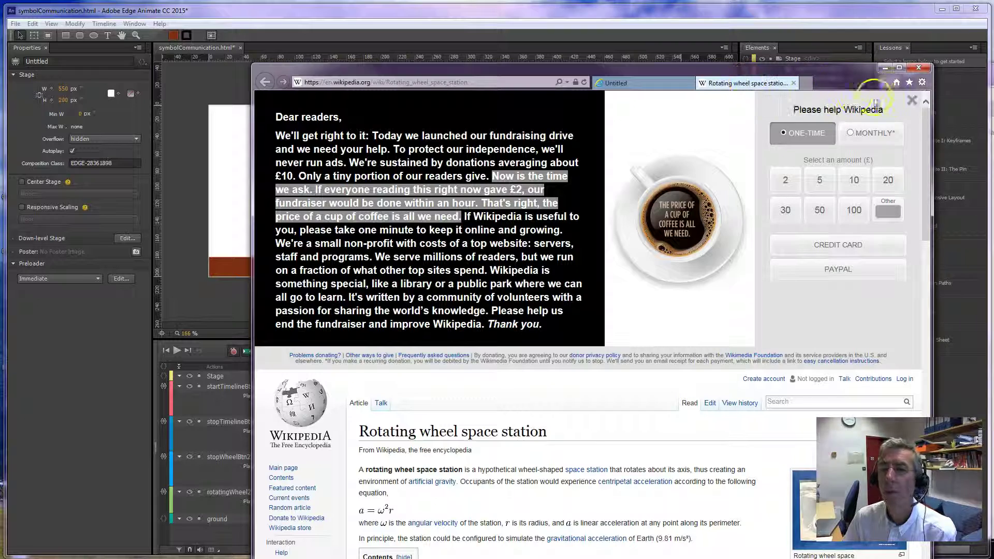
click(913, 101)
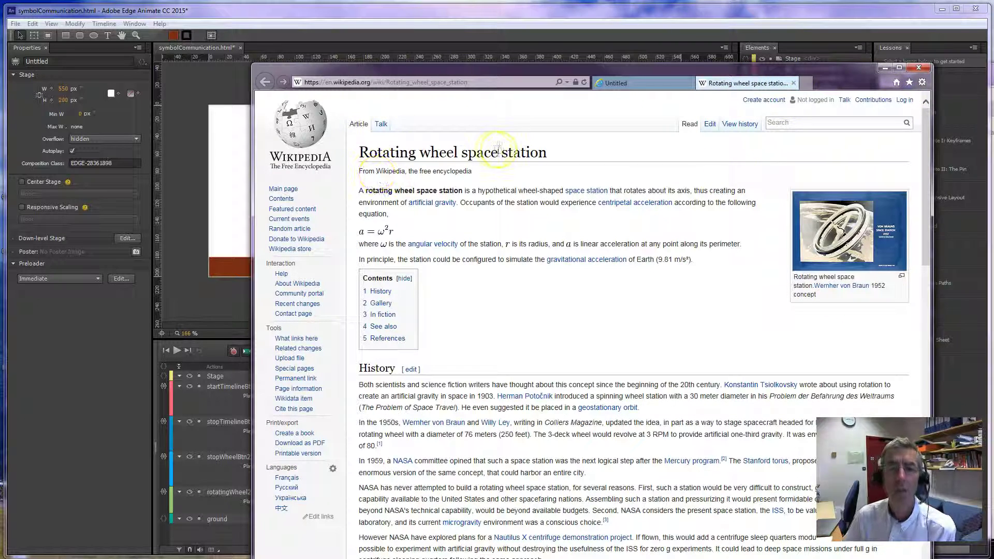
click(919, 67)
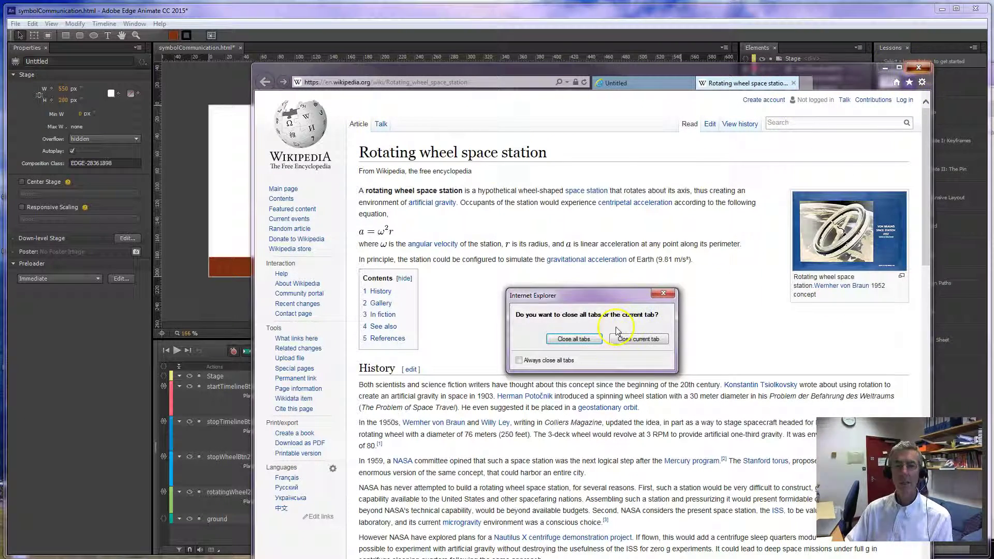
click(605, 338)
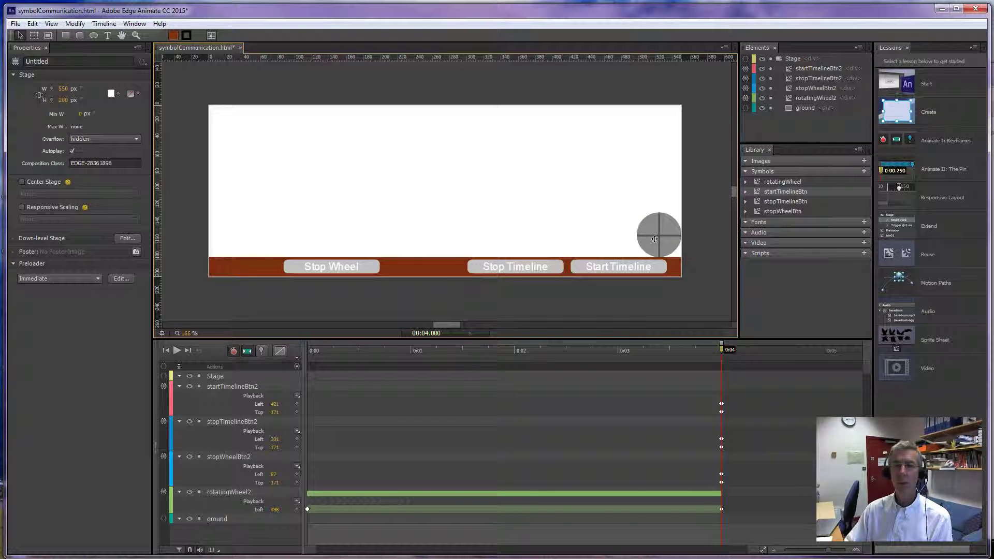
Open Window > Code to view all event handlers, and move the Code panel higher.
click(134, 23)
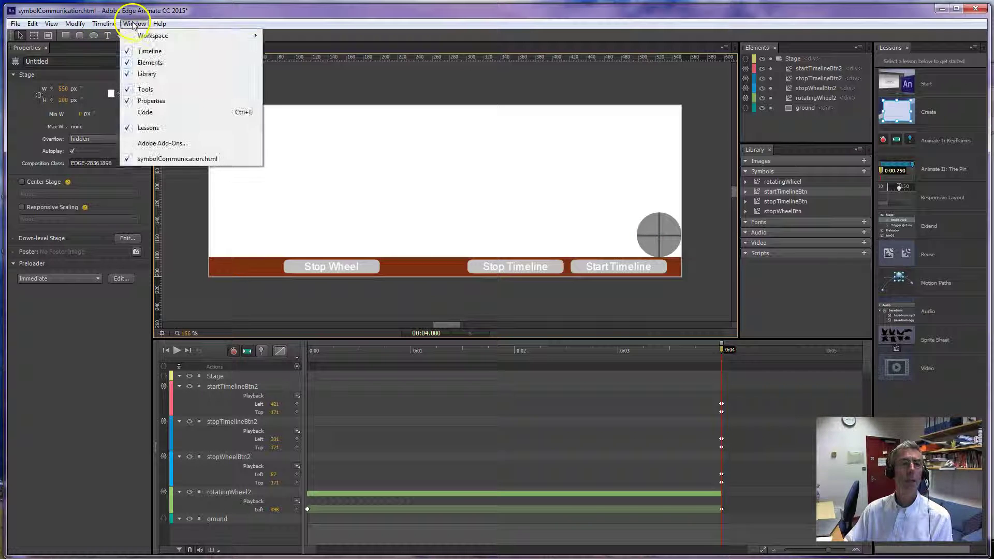
click(145, 113)
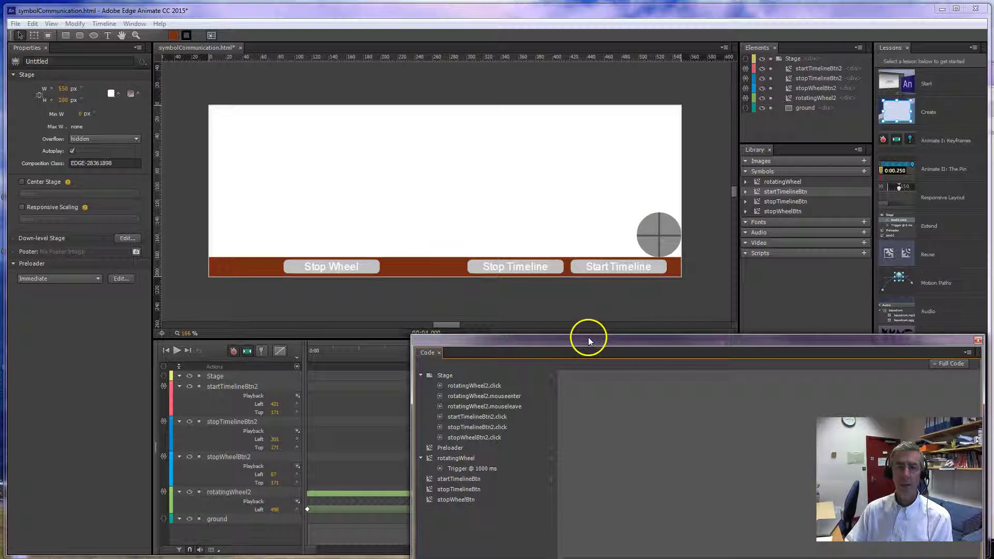
drag(590, 341, 566, 291)
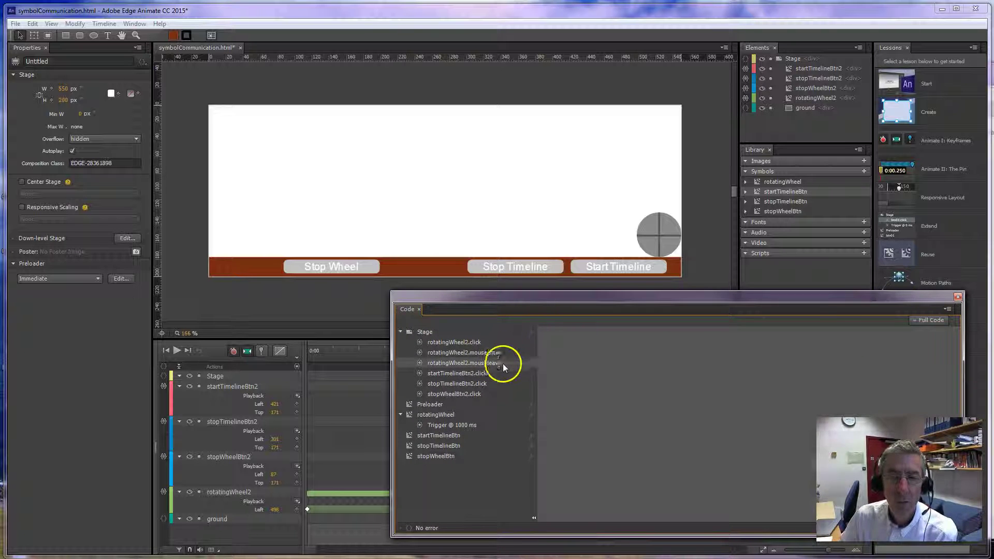